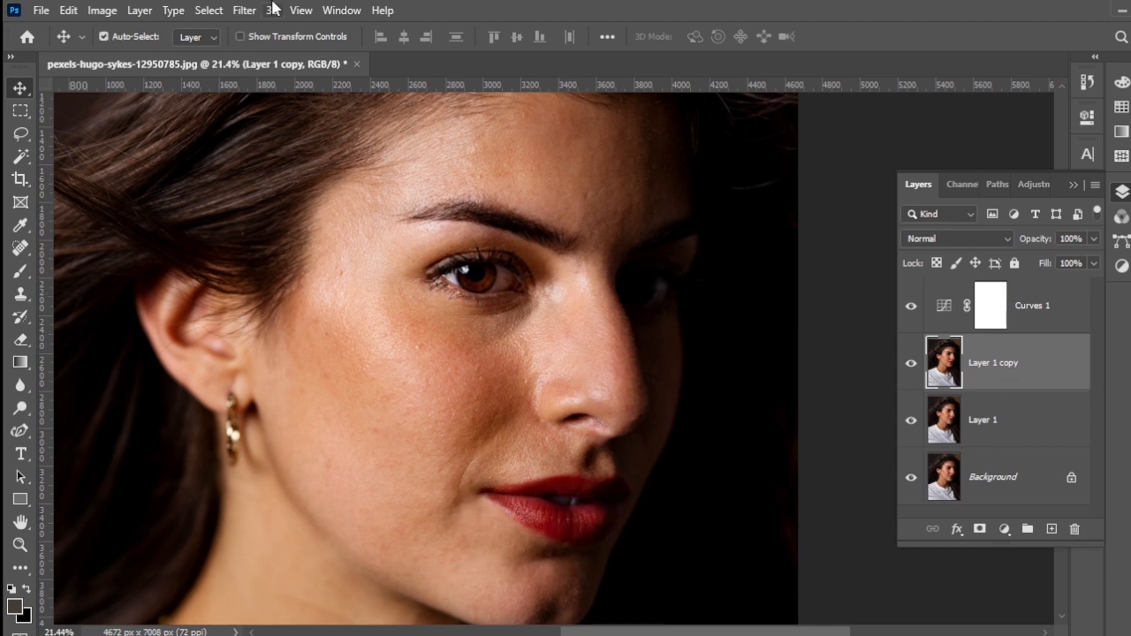
Step: Apply a High Pass filter to Layer 1 copy, raising the radius slightly above 3.0 pixels
left_click(245, 10)
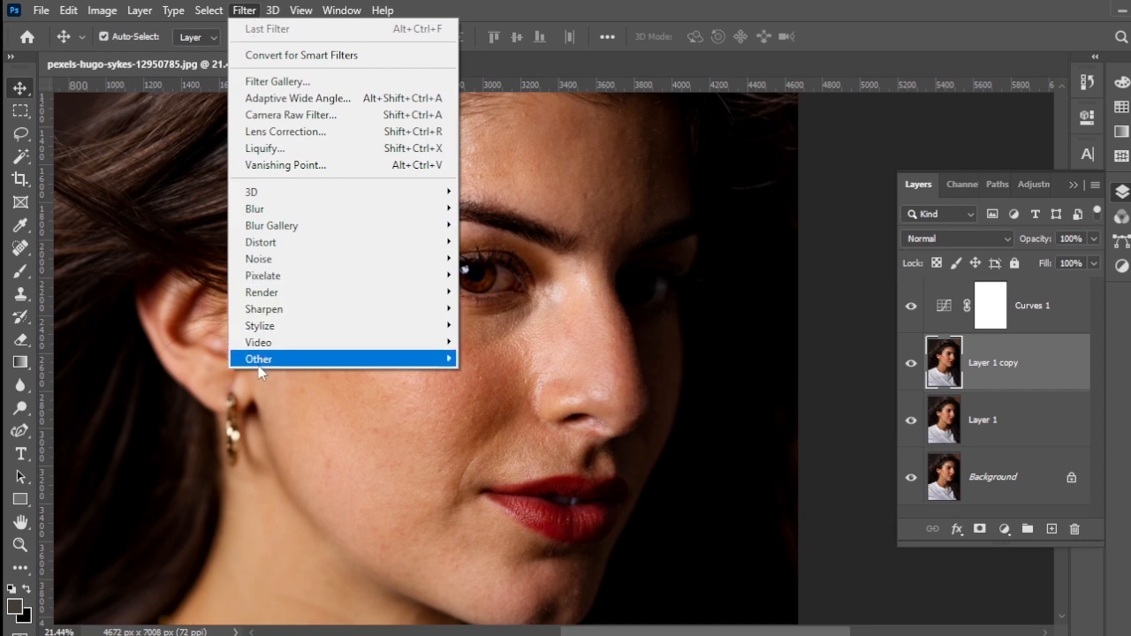
mouse_move(303, 370)
left_click(530, 376)
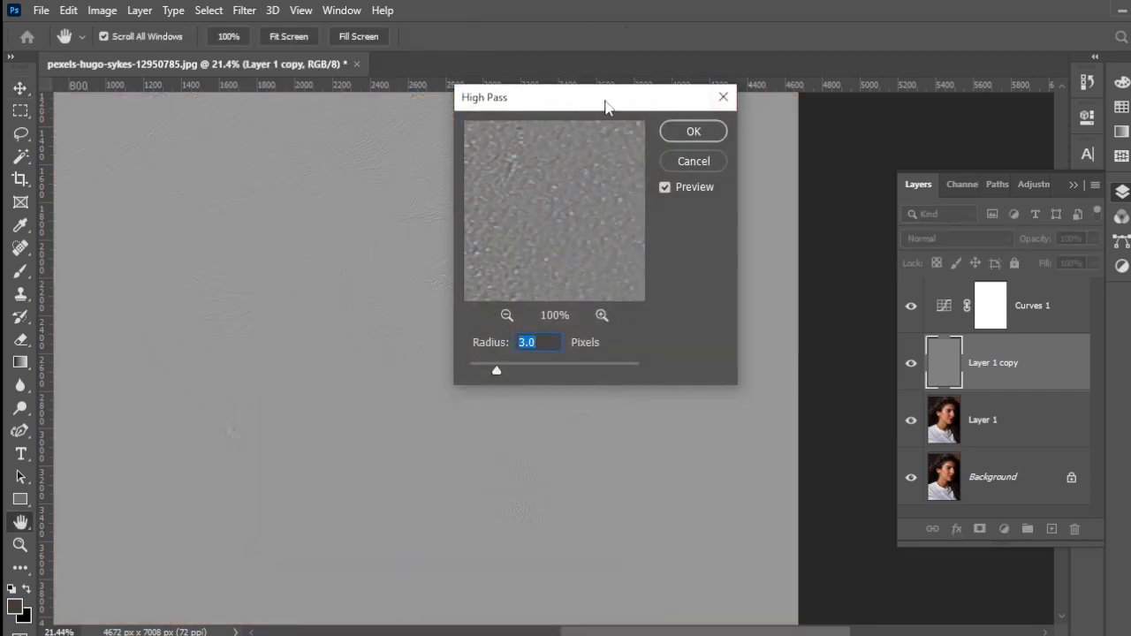
left_click_drag(605, 100, 731, 100)
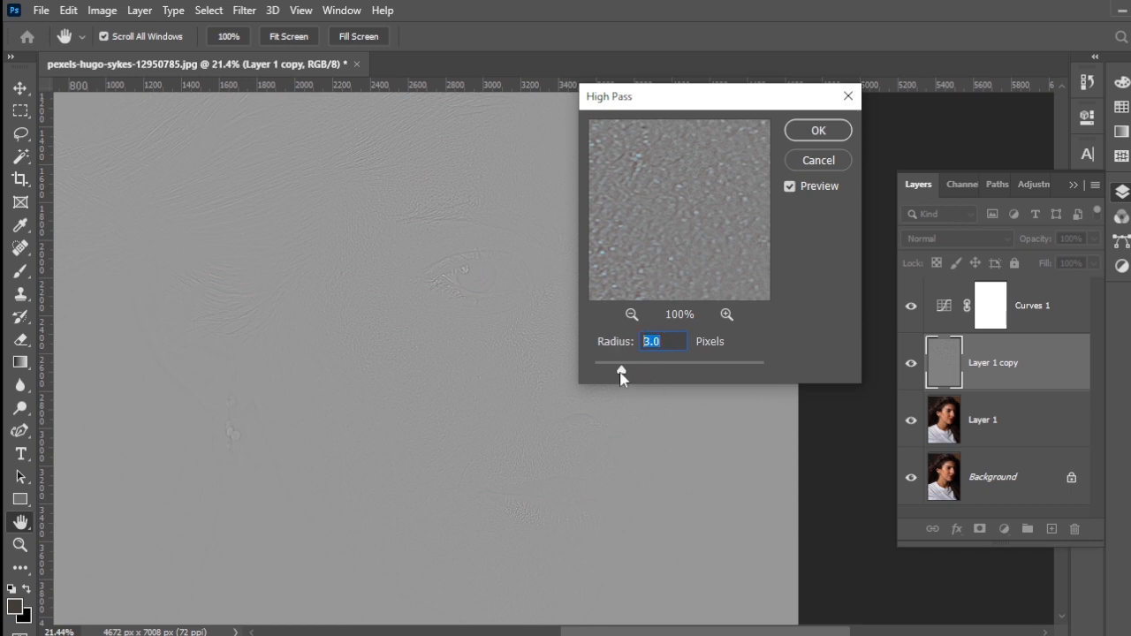
left_click_drag(622, 374, 638, 376)
left_click(804, 131)
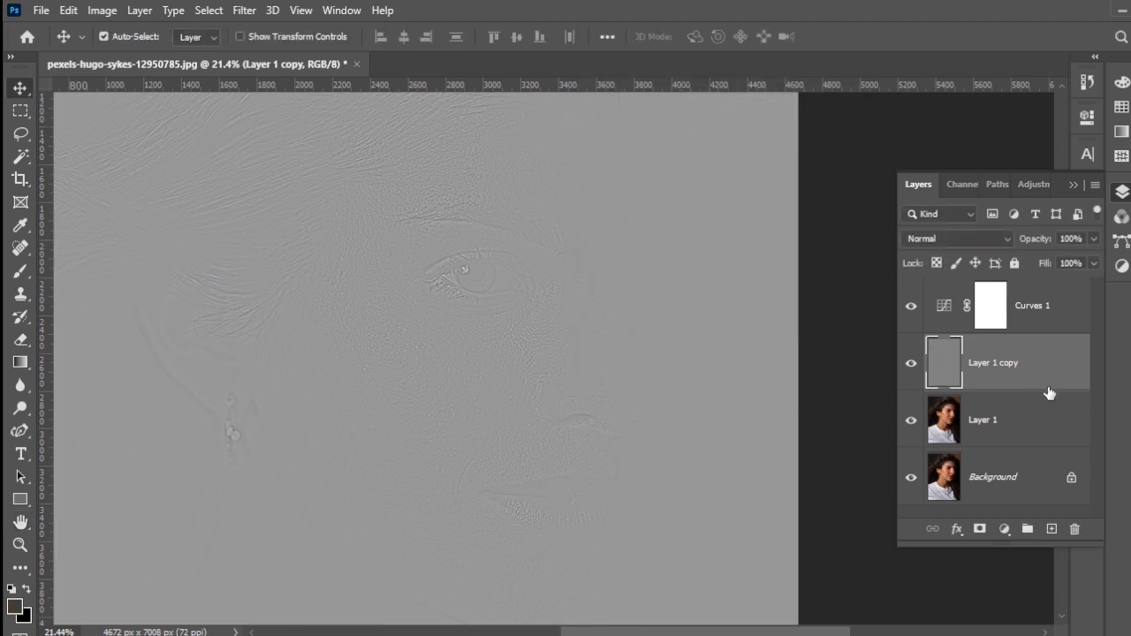
Step: Set the blend mode of Layer 1 copy to Linear Light and compare the skin texture with that layer hidden and shown
left_click(996, 238)
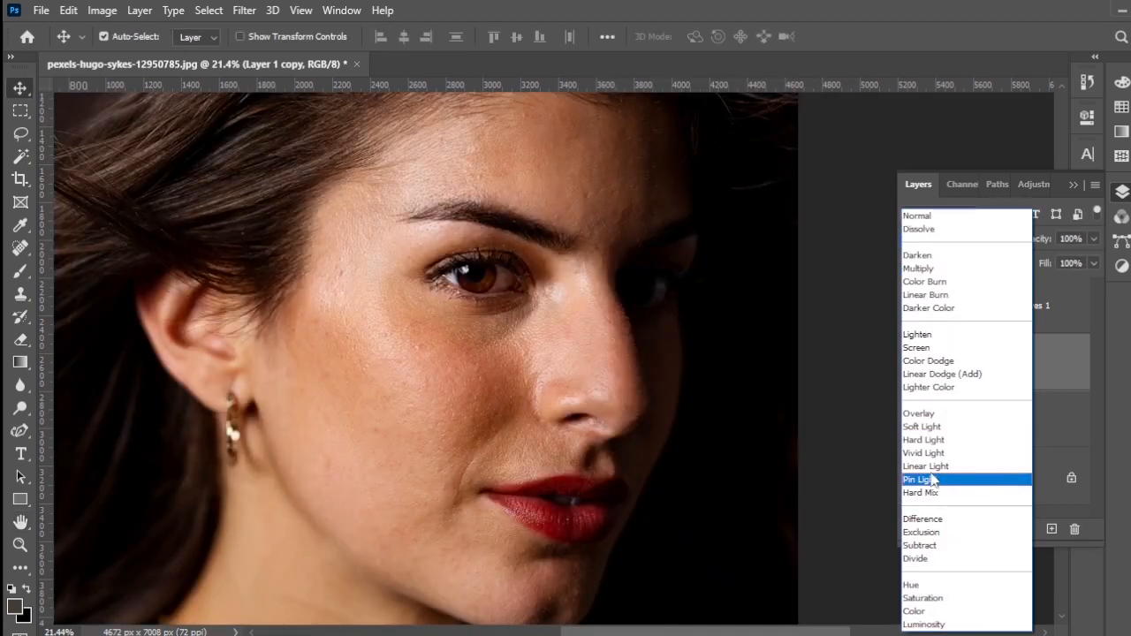
left_click(944, 467)
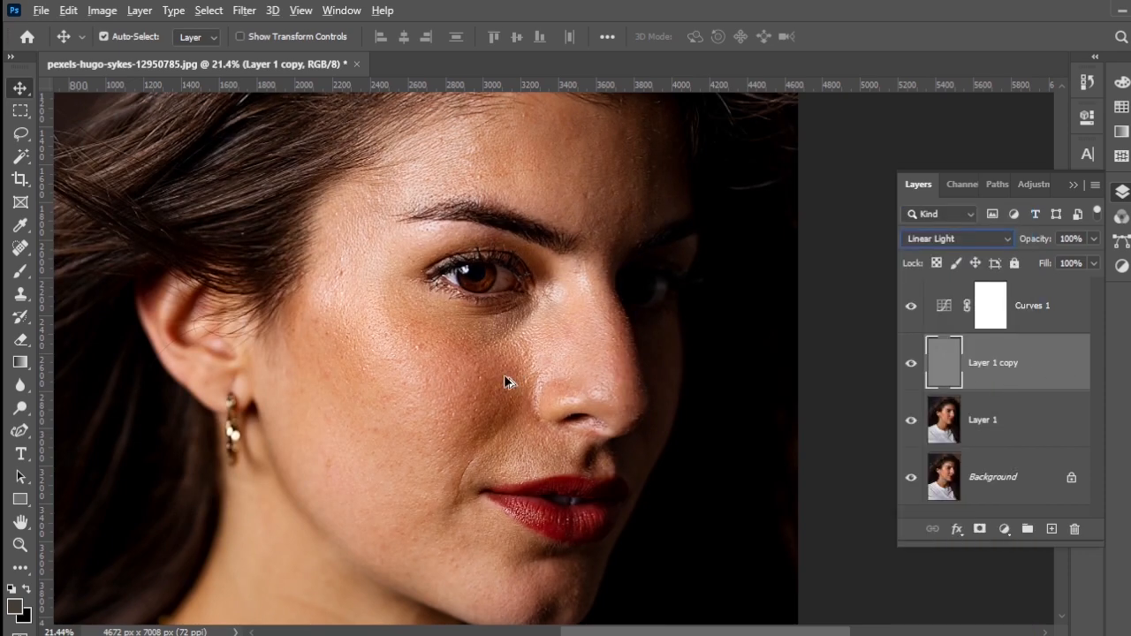
scroll(468, 381, "up", 5)
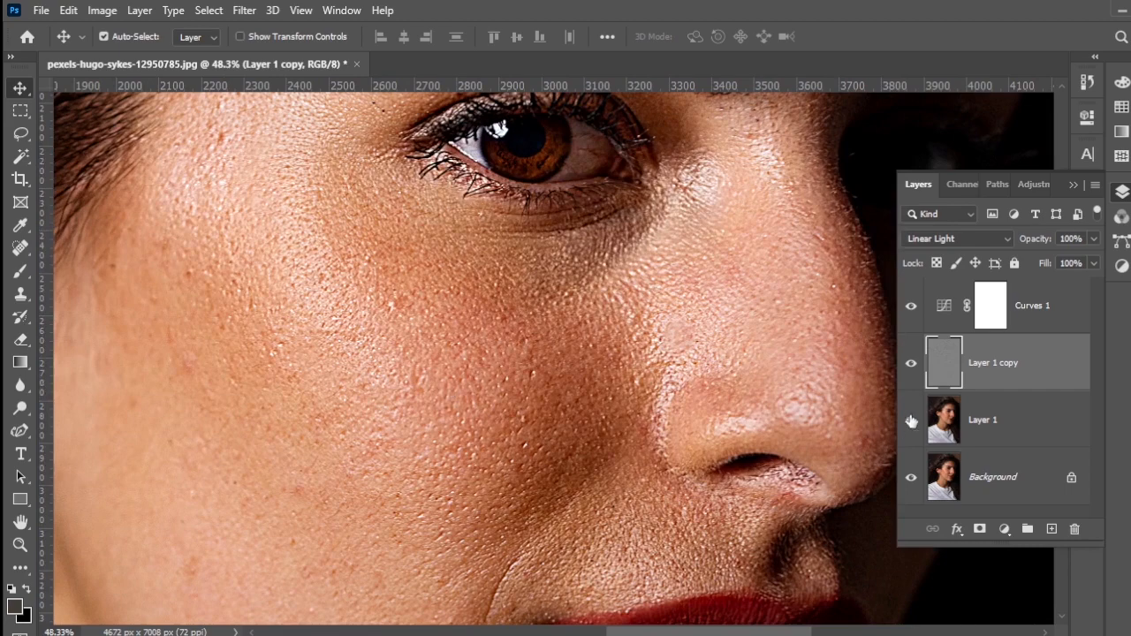
left_click(910, 363)
left_click(910, 364)
scroll(520, 314, "up", 5)
scroll(519, 314, "down", 5)
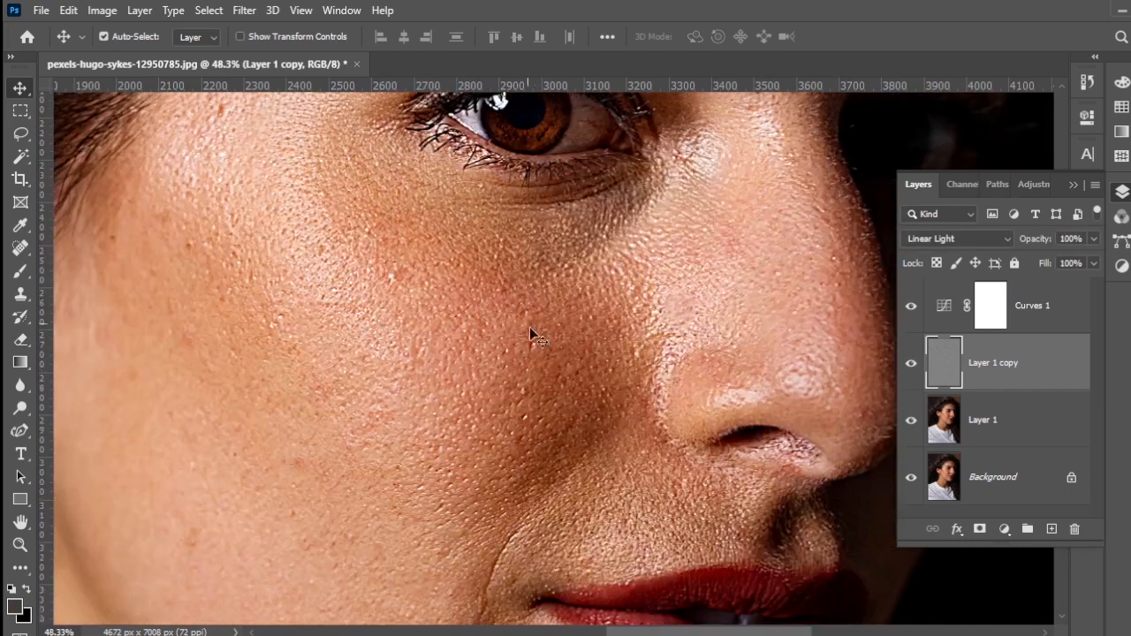
scroll(548, 389, "up", 3)
Step: Apply a Gaussian Blur with a radius of 8.9 pixels to Layer 1 and toggle the layer's visibility to check the skin
left_click(984, 413)
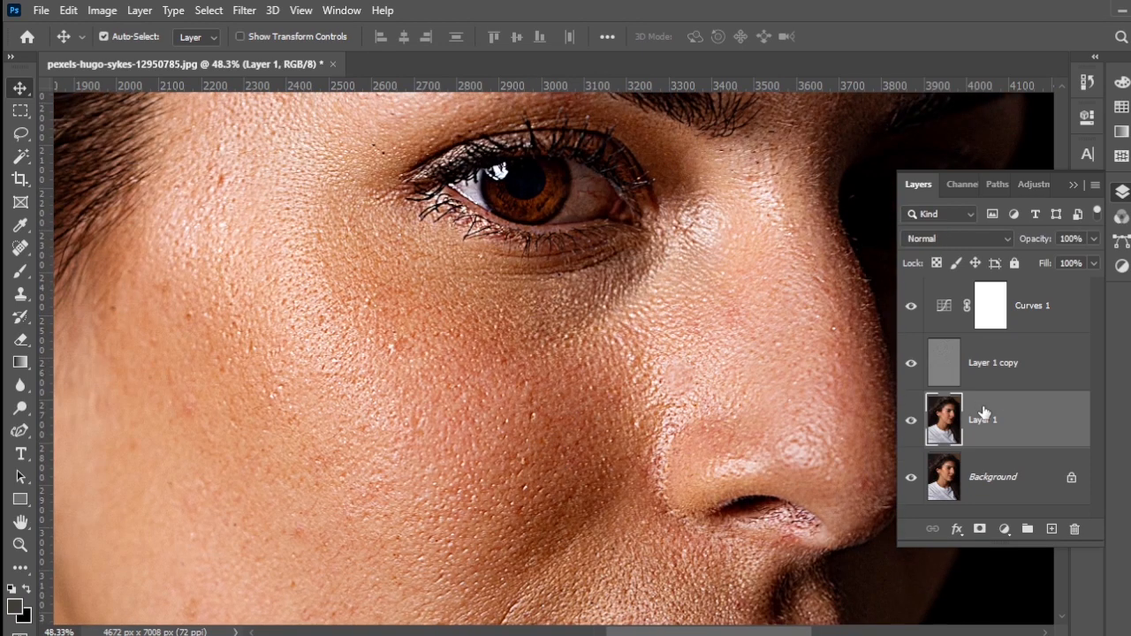
left_click(244, 10)
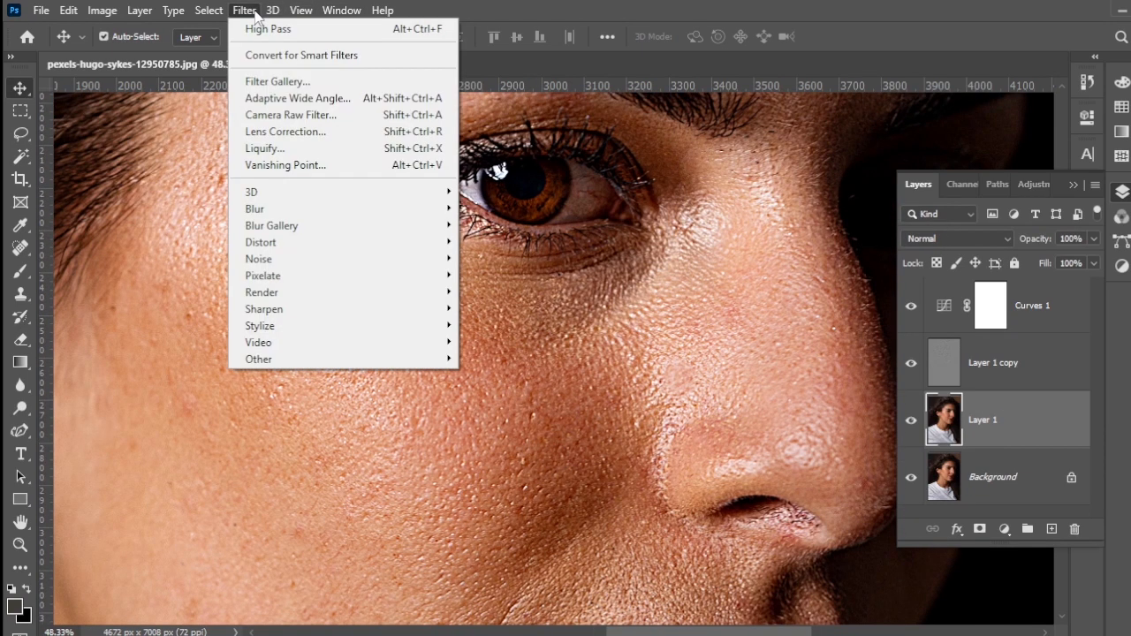
mouse_move(260, 214)
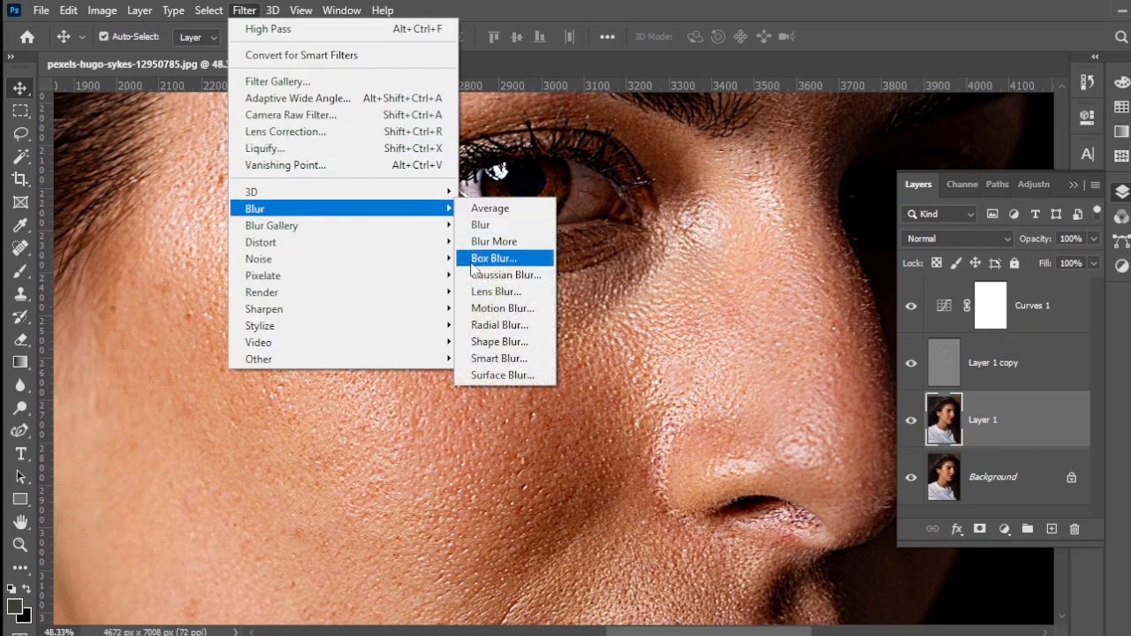
left_click(542, 282)
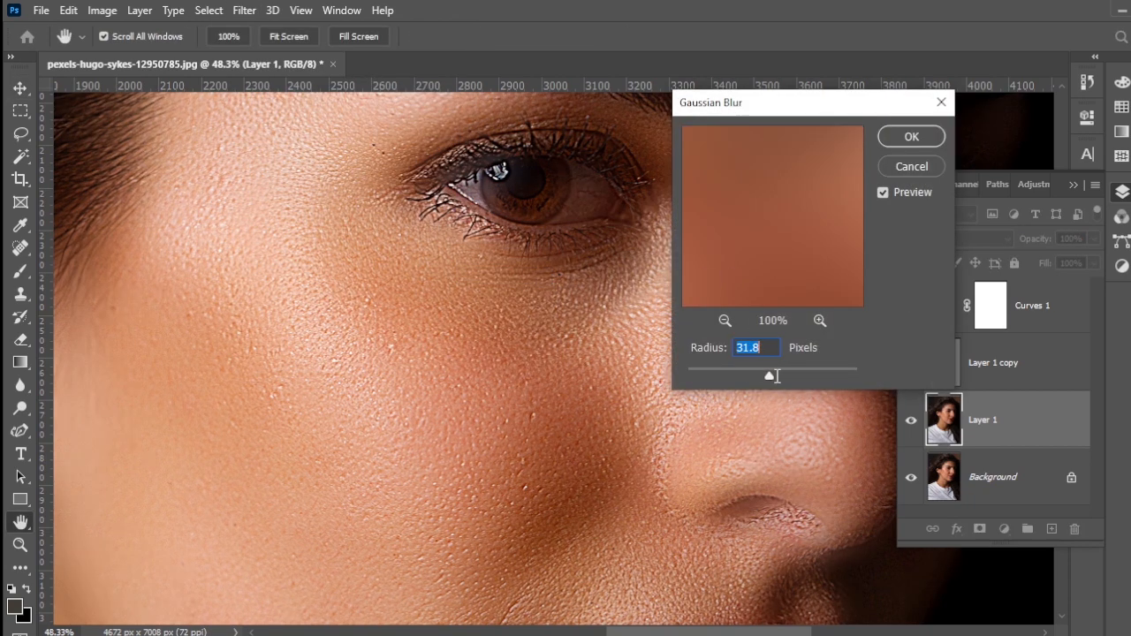
left_click_drag(777, 376, 750, 383)
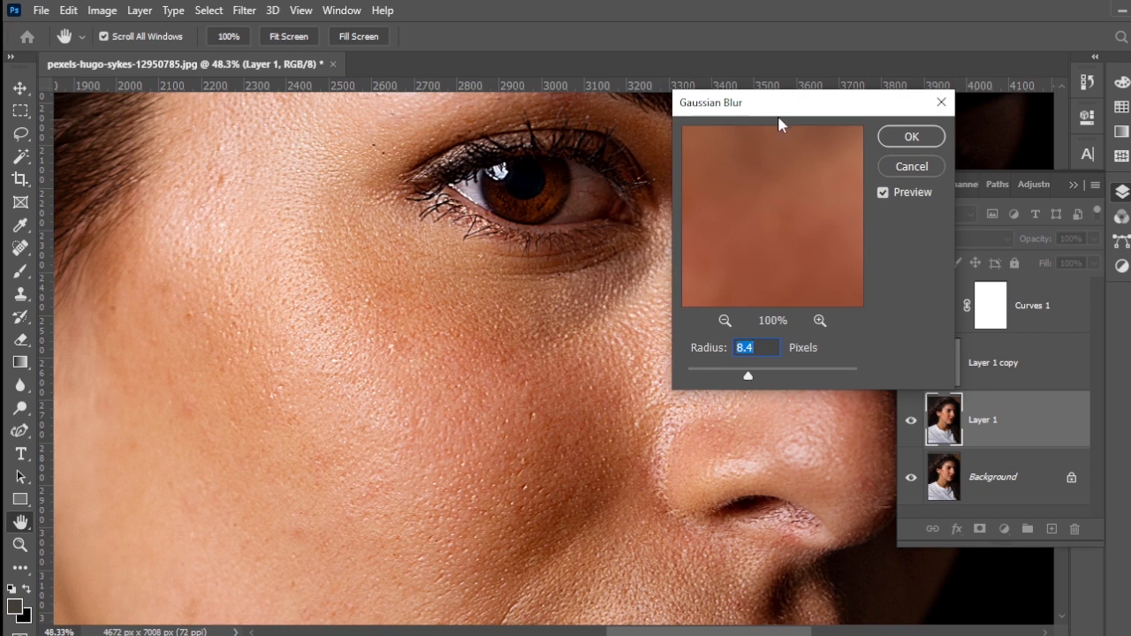
left_click_drag(778, 118, 788, 93)
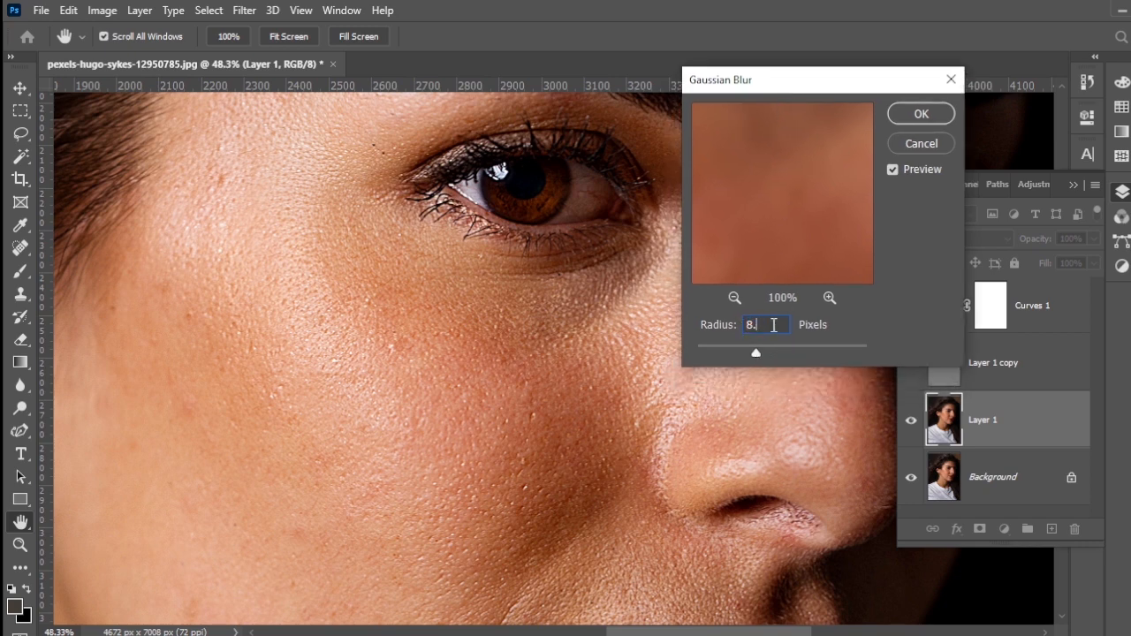
left_click(896, 116)
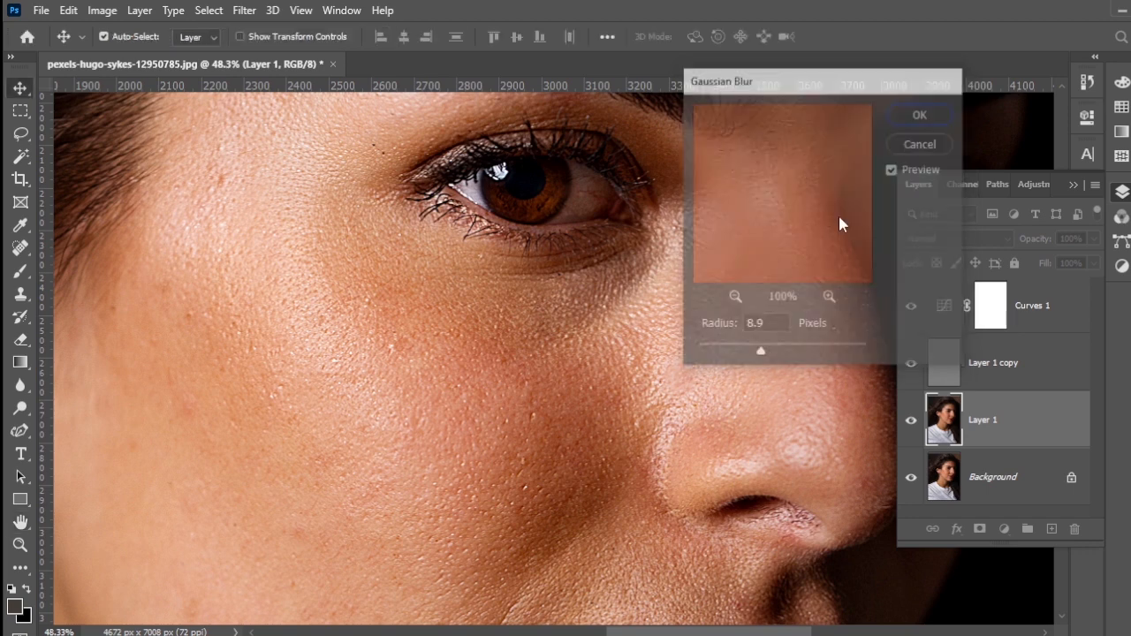
scroll(471, 406, "down", 2)
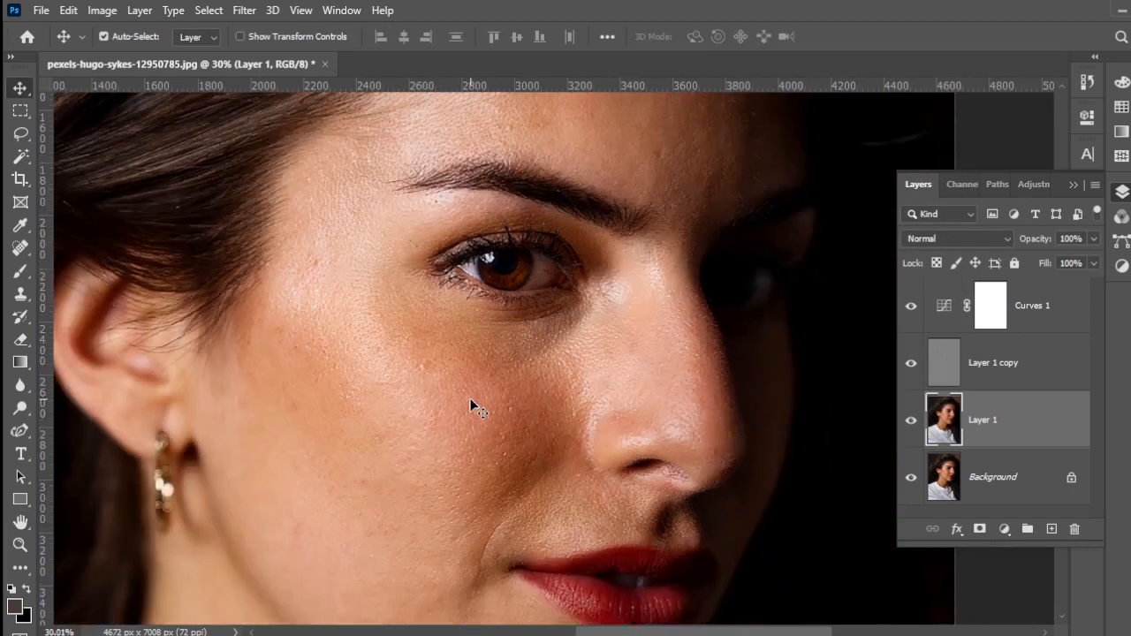
left_click(911, 426)
scroll(569, 421, "up", 2)
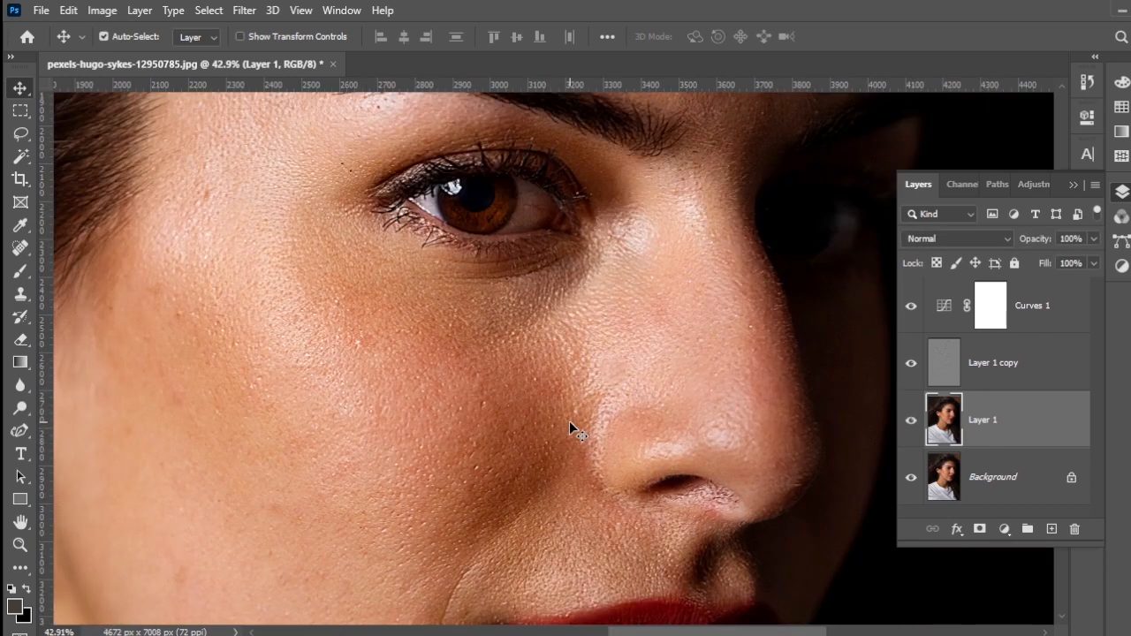
scroll(570, 421, "down", 1)
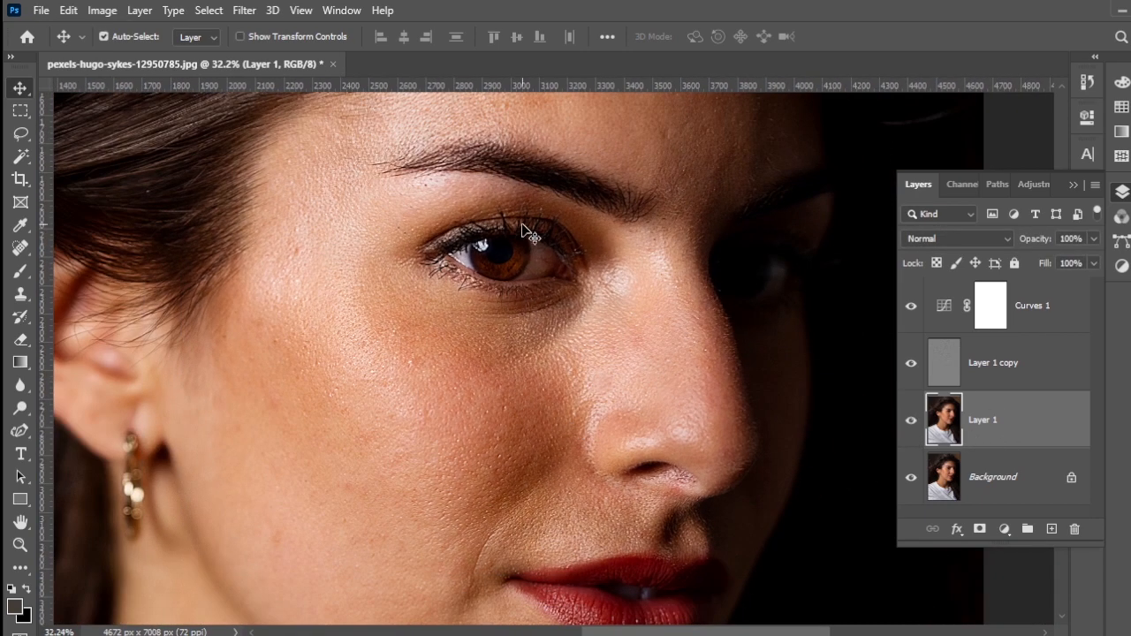
Step: Select the bright skin area from the temple down to the cheek with the Lasso Tool, using a 22 px feather
left_click(21, 137)
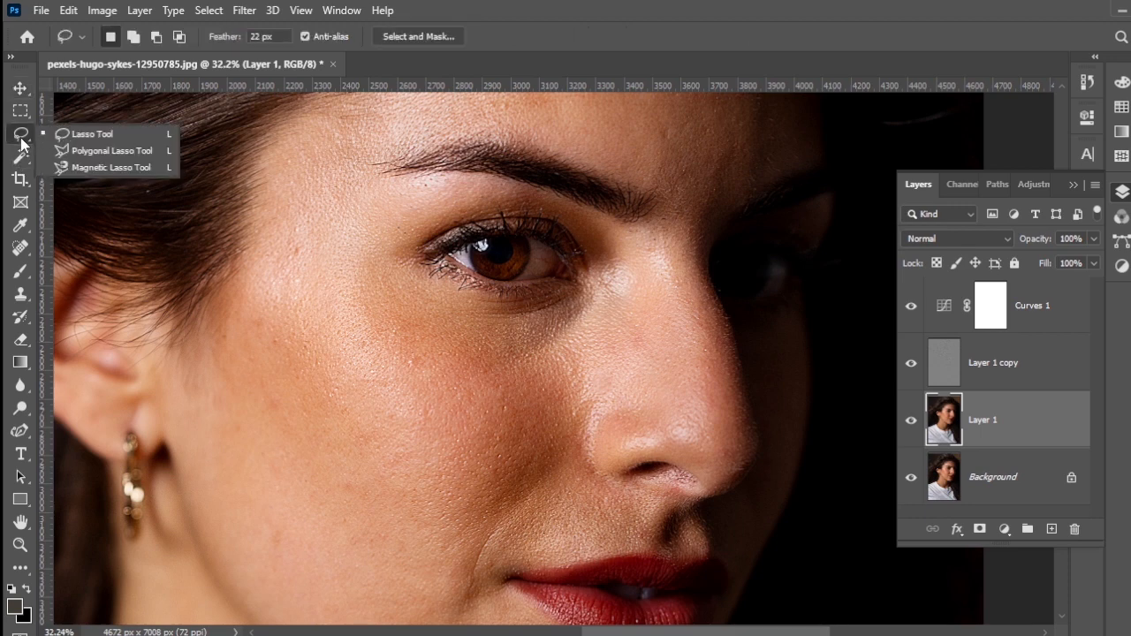
left_click(78, 139)
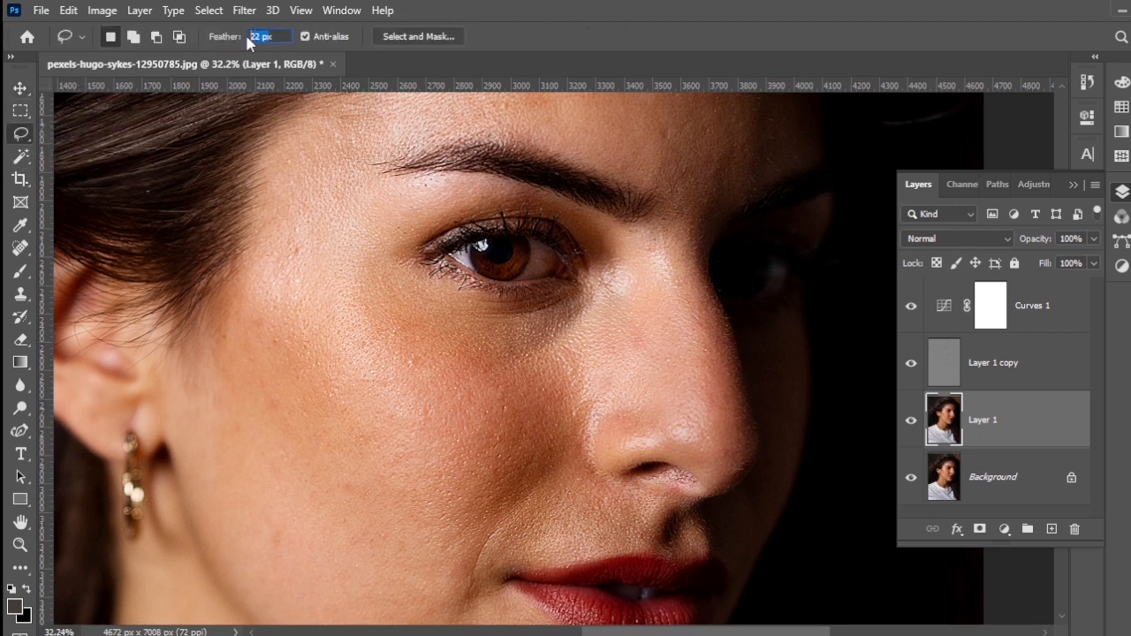
left_click(281, 211)
scroll(379, 403, "up", 4)
left_click_drag(377, 405, 387, 294)
left_click_drag(461, 399, 462, 503)
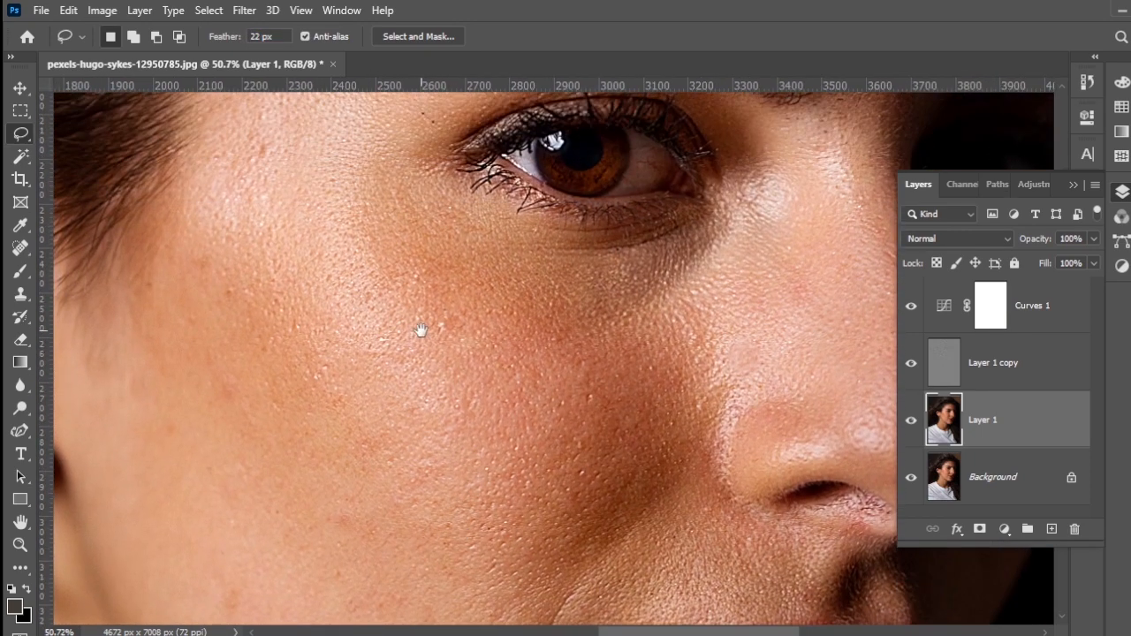
left_click_drag(421, 331, 426, 379)
mouse_move(385, 196)
left_mouse_down()
mouse_move(253, 183)
mouse_move(179, 292)
mouse_move(292, 443)
mouse_move(456, 564)
mouse_move(595, 515)
mouse_move(576, 408)
mouse_move(443, 262)
mouse_move(413, 208)
mouse_move(384, 193)
left_mouse_up()
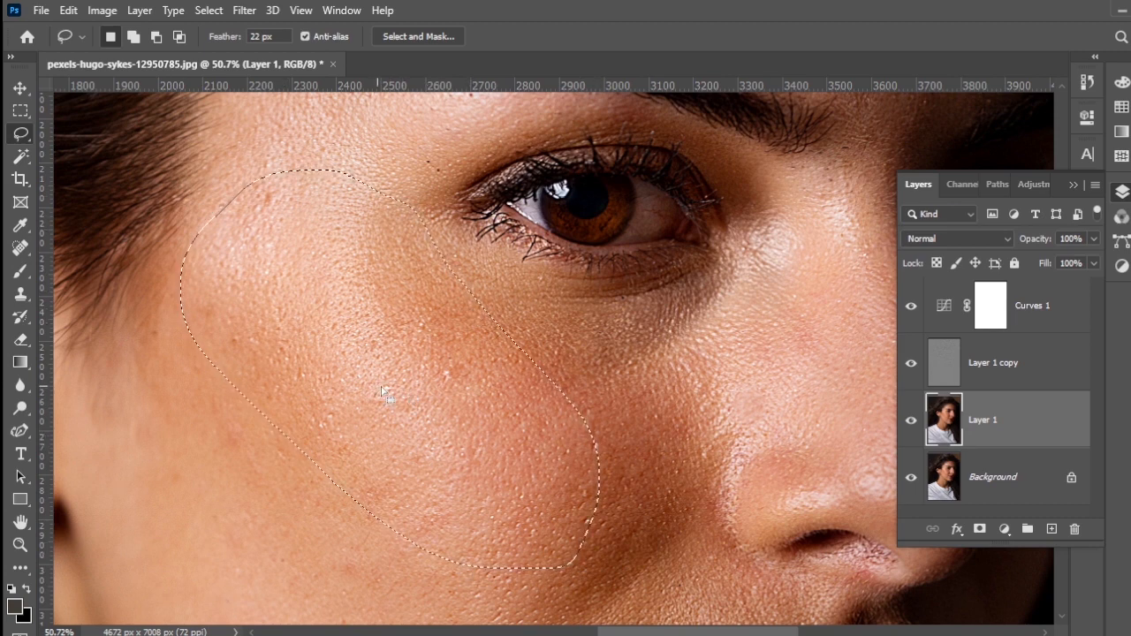
Step: Apply a Gaussian Blur with a radius of 52.4 pixels to the selected cheek area on Layer 1, and deselect it
left_click(244, 10)
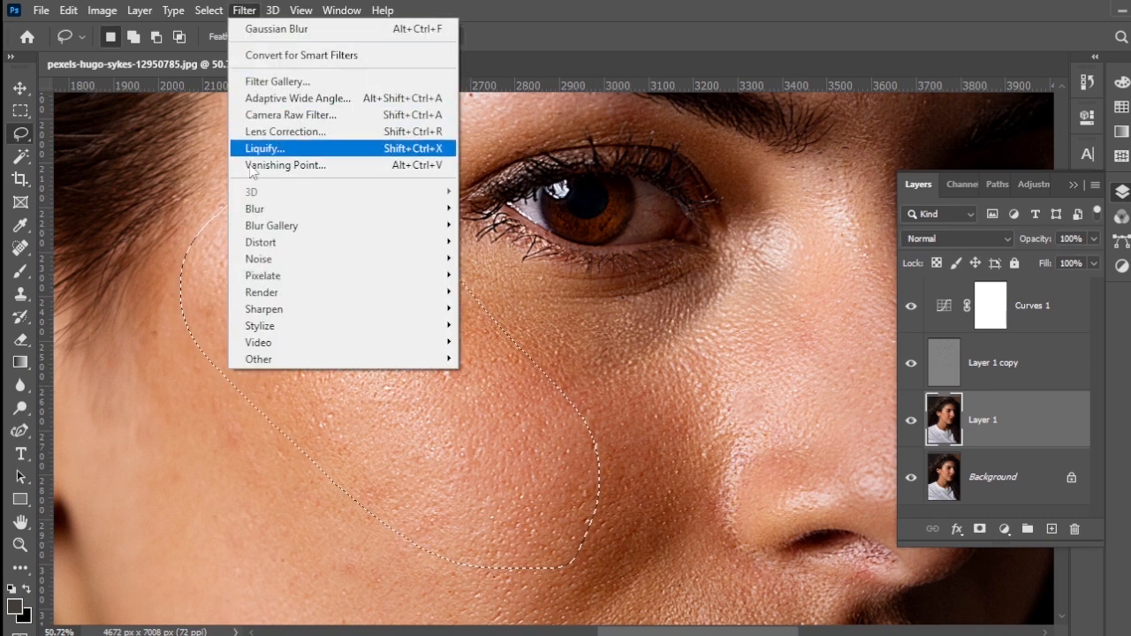
mouse_move(252, 213)
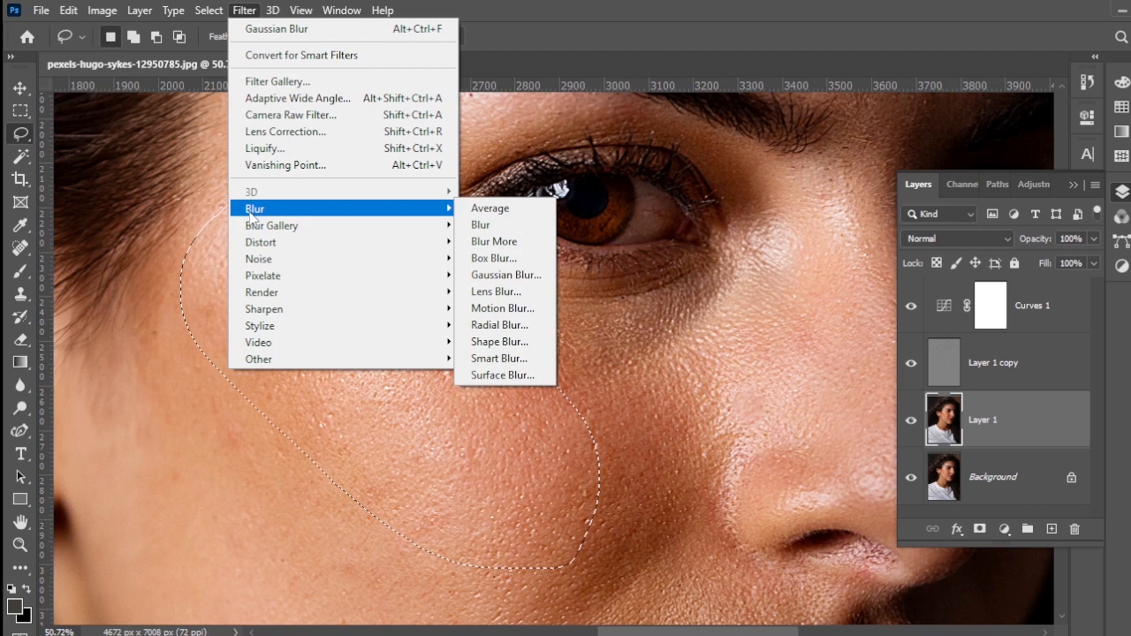
left_click(495, 275)
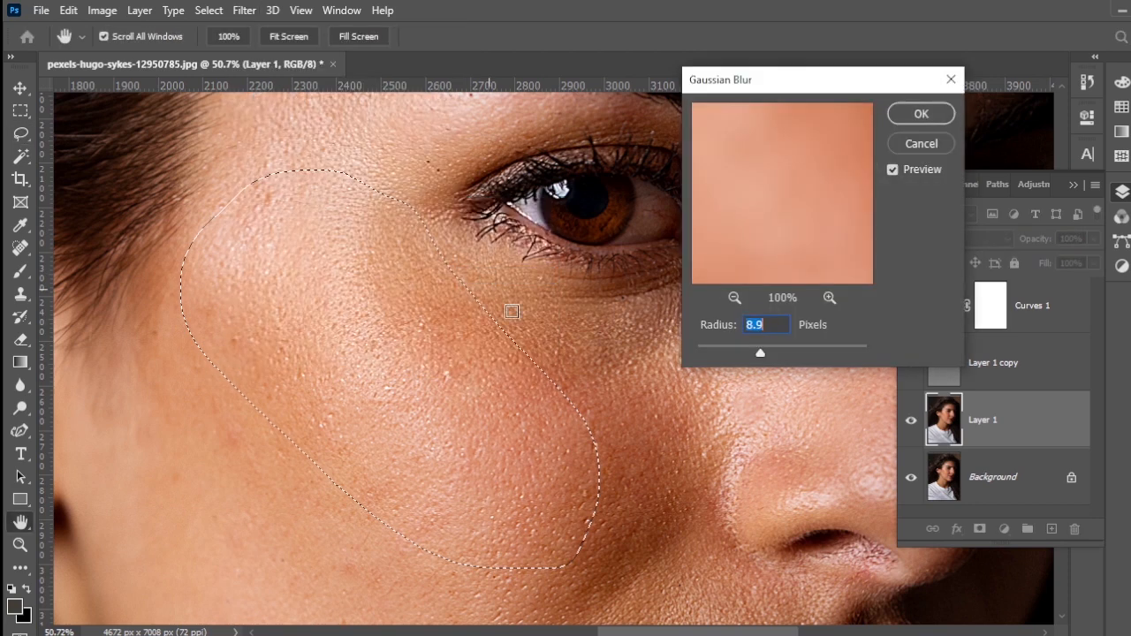
left_click_drag(759, 354, 791, 356)
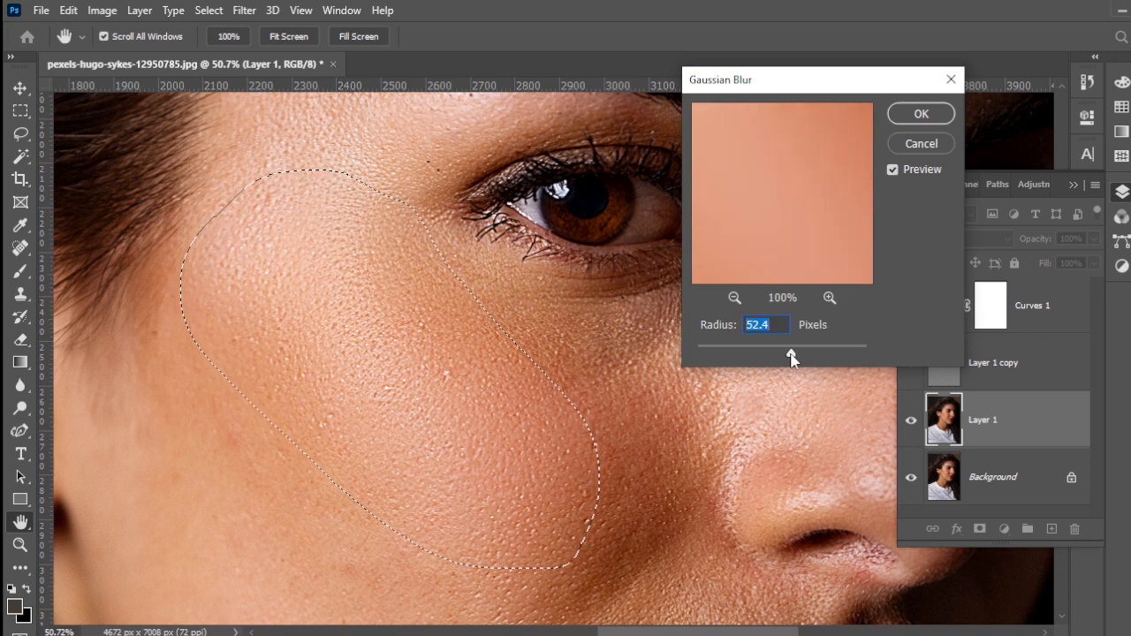
left_click(775, 326)
left_click(921, 113)
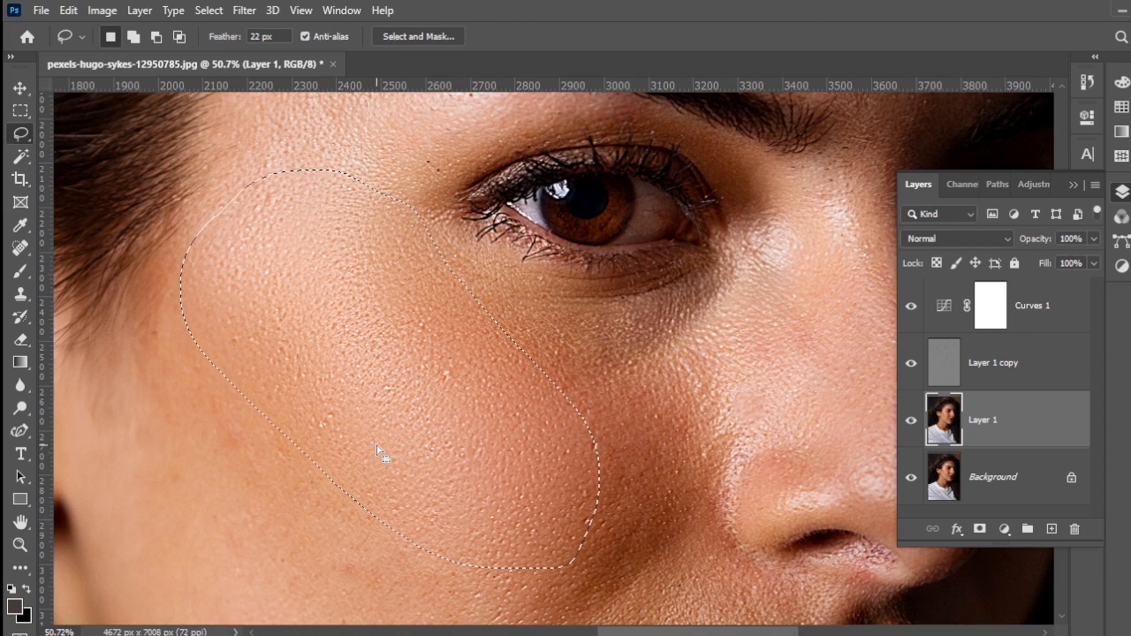
scroll(377, 447, "down", 3)
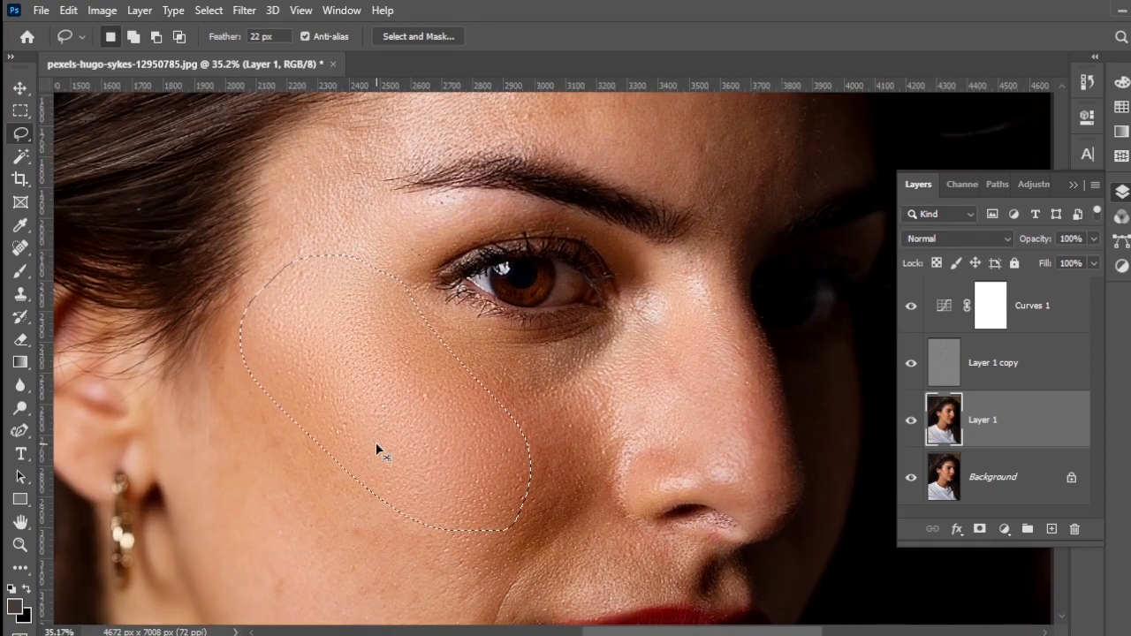
key("ctrl+d")
scroll(400, 439, "down", 4)
scroll(401, 439, "up", 3)
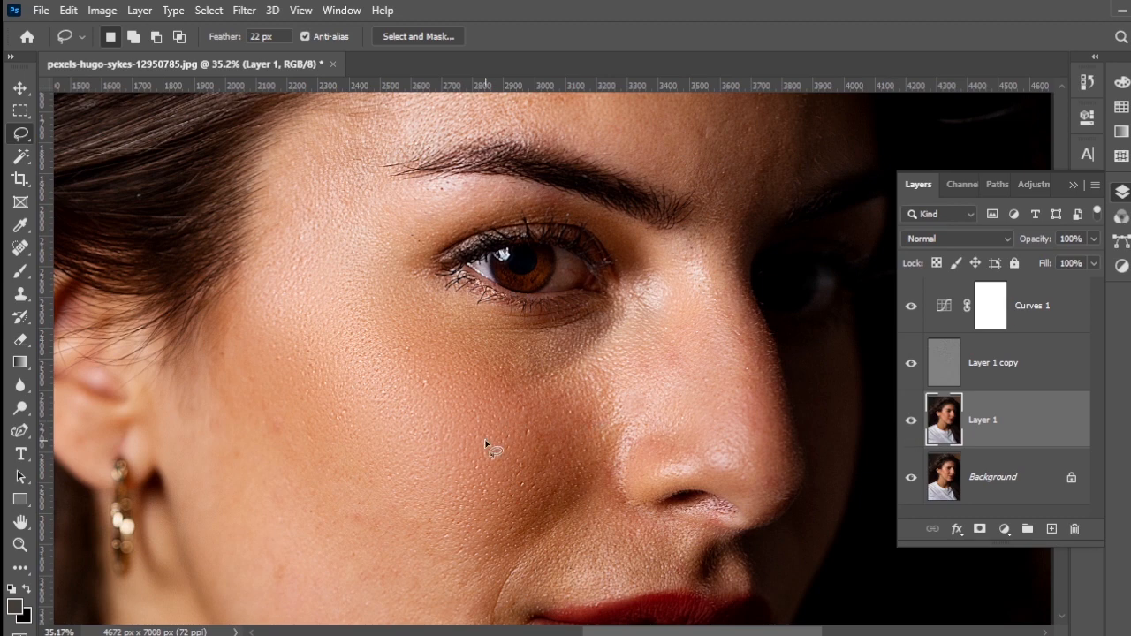
Step: Lasso the skin area under the eye, extending to the side of the nose, and reapply the last Gaussian Blur to it
scroll(485, 443, "up", 3)
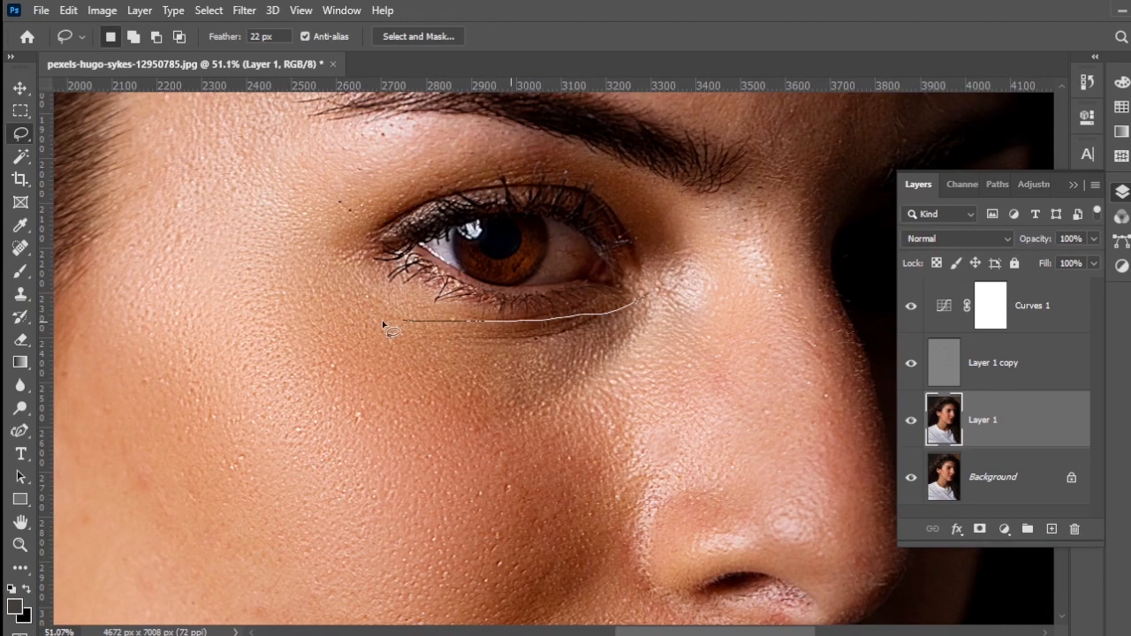
mouse_move(382, 322)
left_mouse_down()
mouse_move(363, 354)
mouse_move(494, 482)
left_mouse_up()
mouse_move(679, 435)
left_mouse_down()
mouse_move(719, 311)
mouse_move(663, 297)
left_mouse_up()
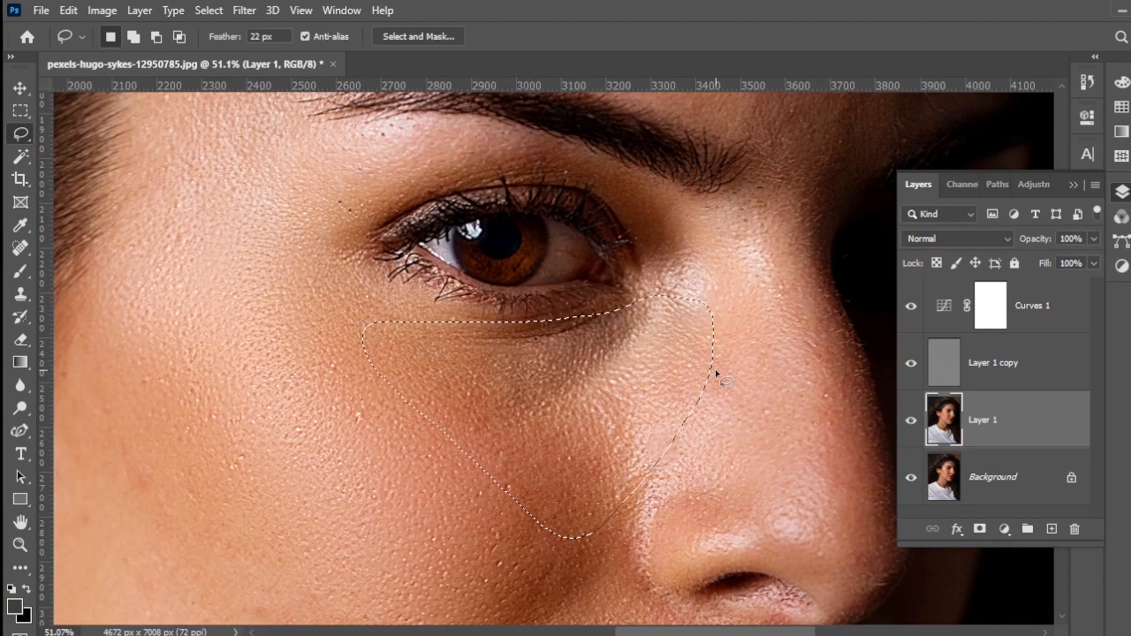
left_click(243, 10)
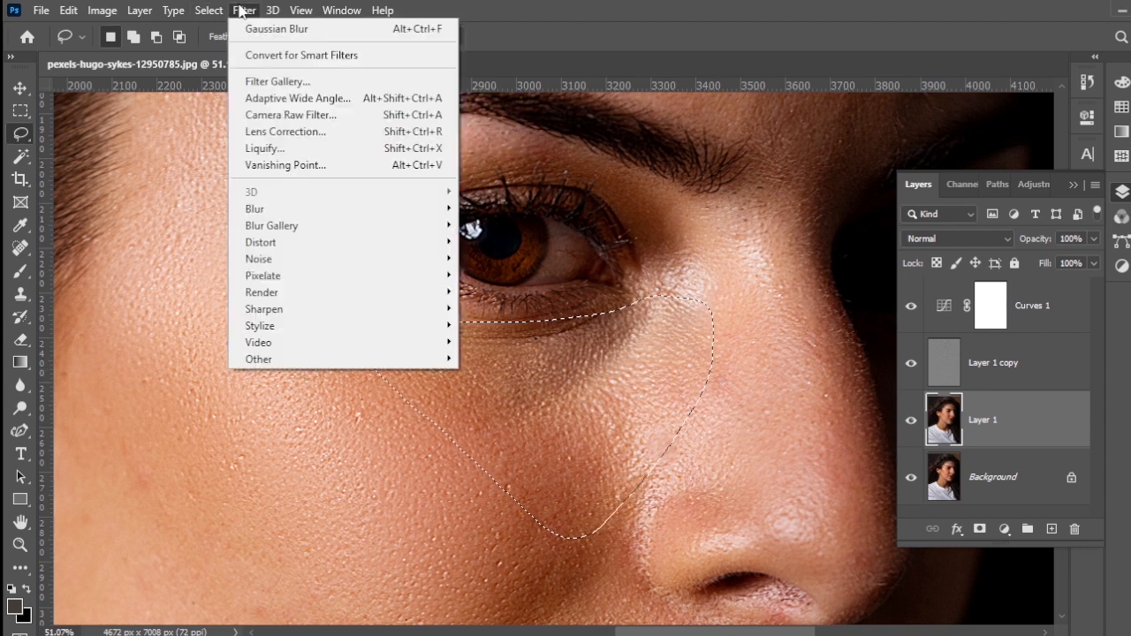
left_click(422, 29)
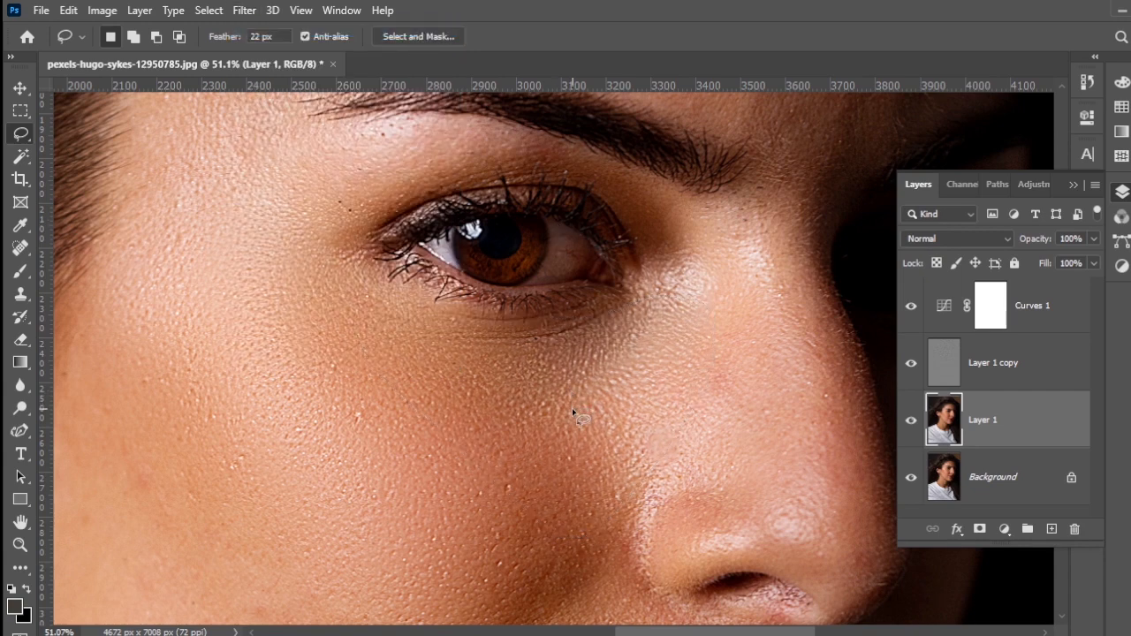
Step: Lasso the shaded fold between the nostril and the mouth corner, reapply the last Gaussian Blur to it, and deselect
scroll(572, 408, "down", 5)
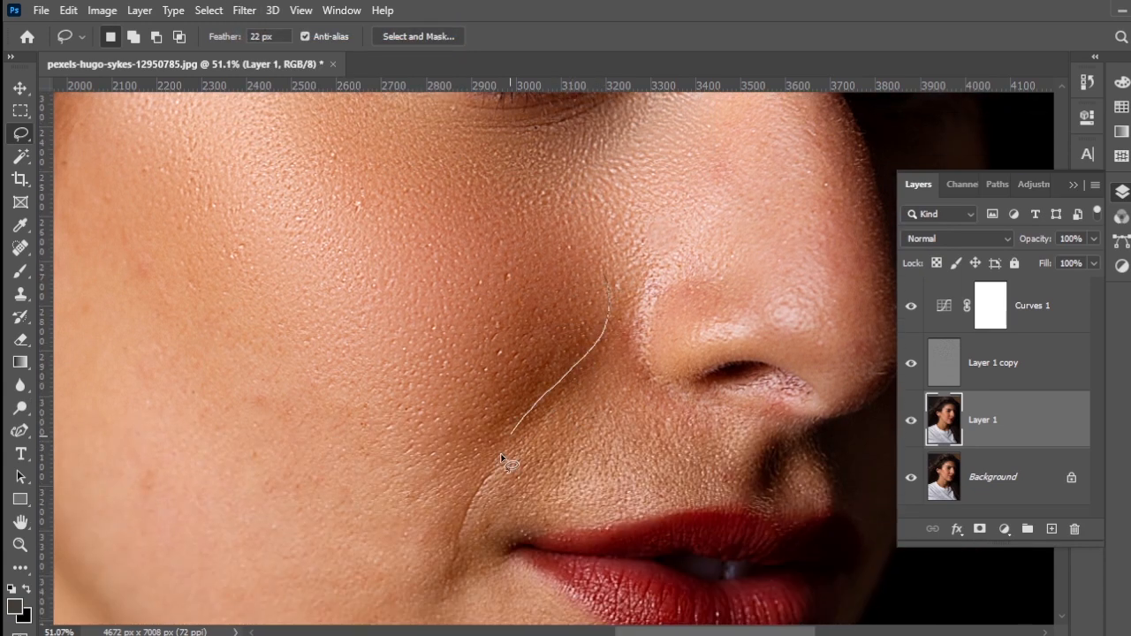
mouse_move(501, 458)
left_mouse_down()
mouse_move(417, 456)
mouse_move(491, 353)
mouse_move(583, 264)
left_mouse_up()
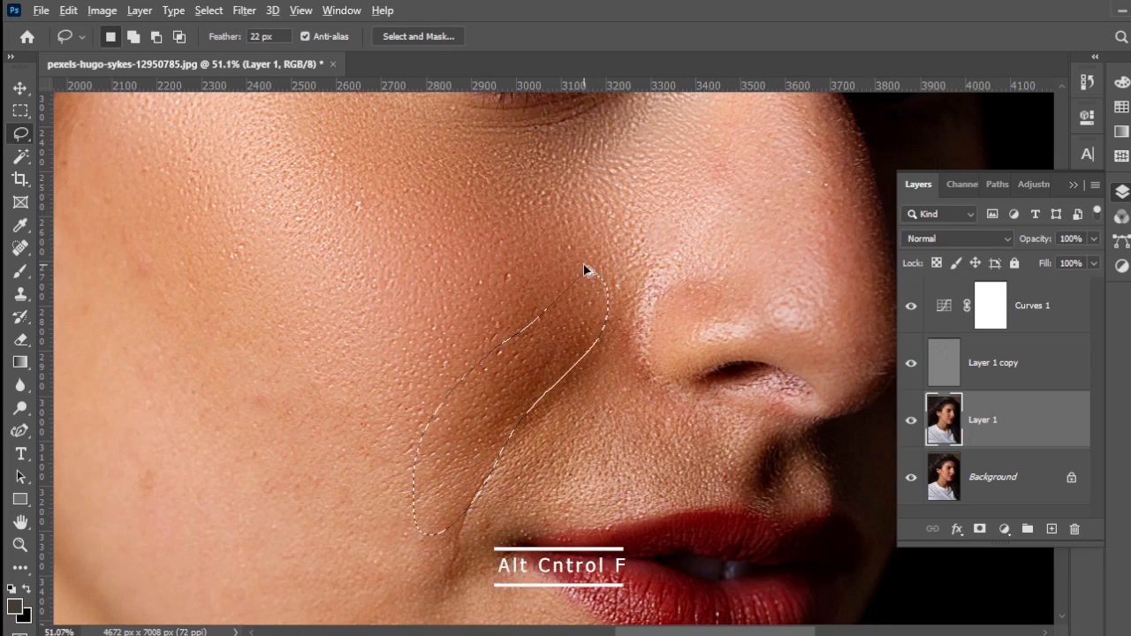
key("ctrl+alt+f")
key("ctrl+d")
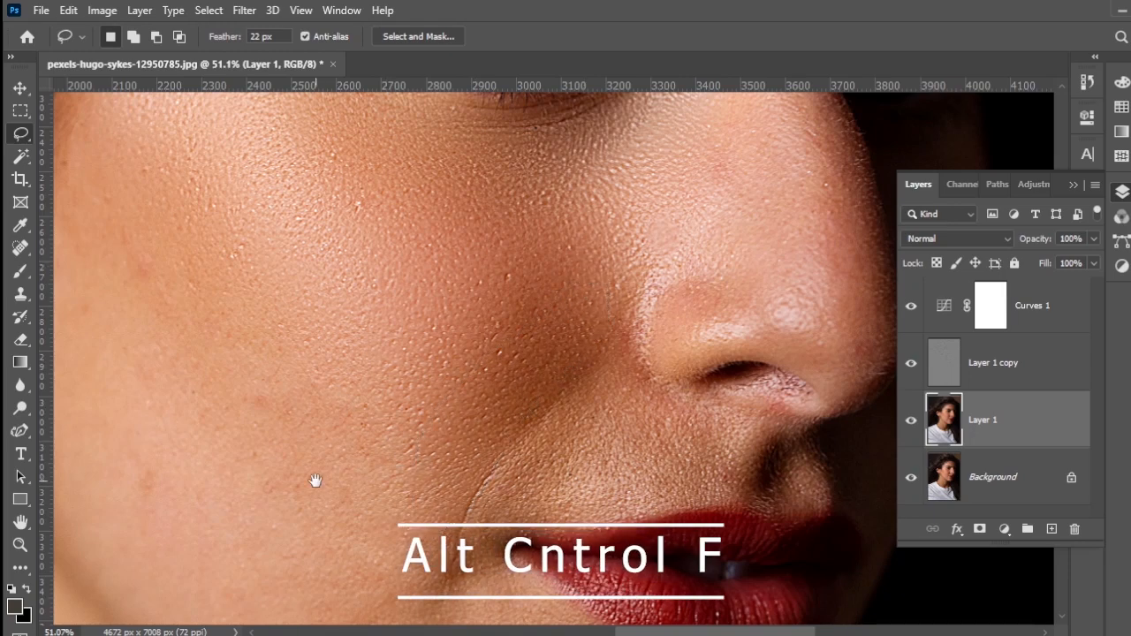
Step: Lasso the outer cheek from the temple down in front of the ear, reapply the last Gaussian Blur, and deselect
left_click_drag(402, 506, 636, 516)
left_click_drag(465, 322, 479, 373)
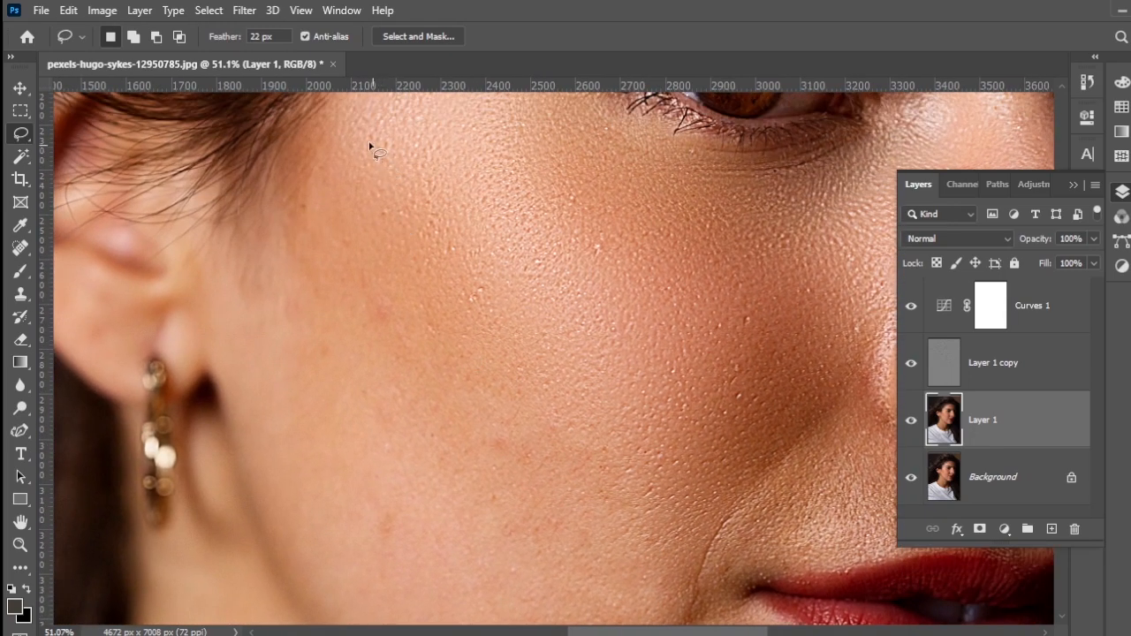
mouse_move(412, 179)
left_mouse_down()
mouse_move(503, 420)
mouse_move(361, 448)
mouse_move(264, 377)
mouse_move(291, 241)
mouse_move(353, 114)
left_mouse_up()
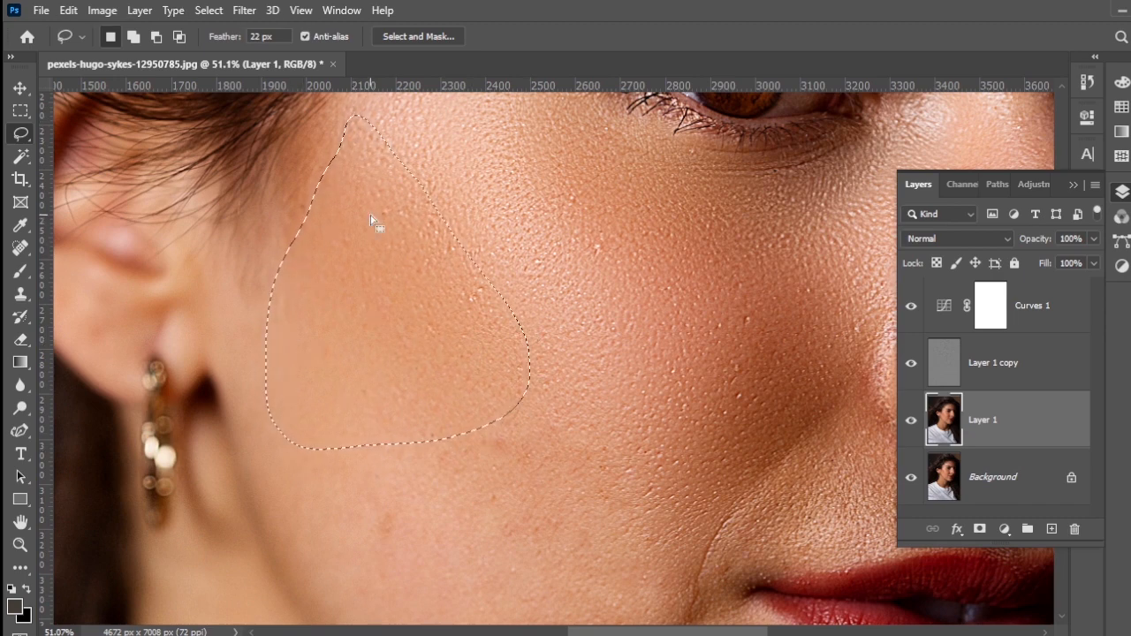
key("ctrl+d")
Step: Lasso the lower cheek between the earring and the mouth, reapply the last Gaussian Blur, and deselect
left_click_drag(535, 446, 453, 280)
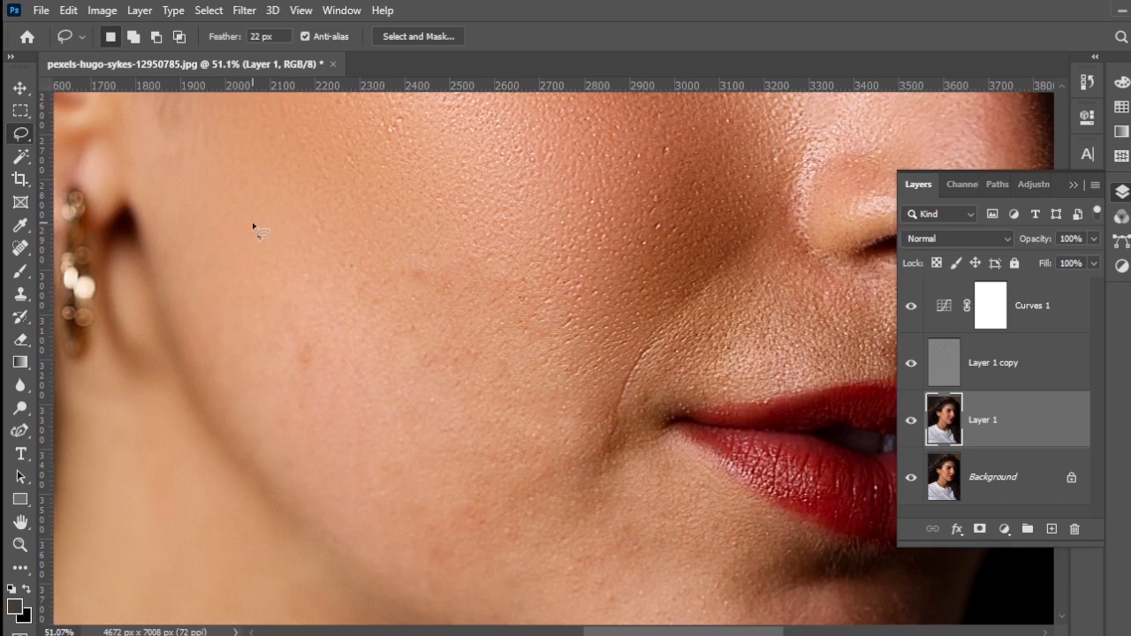
mouse_move(240, 239)
left_mouse_down()
mouse_move(553, 417)
mouse_move(232, 311)
left_mouse_up()
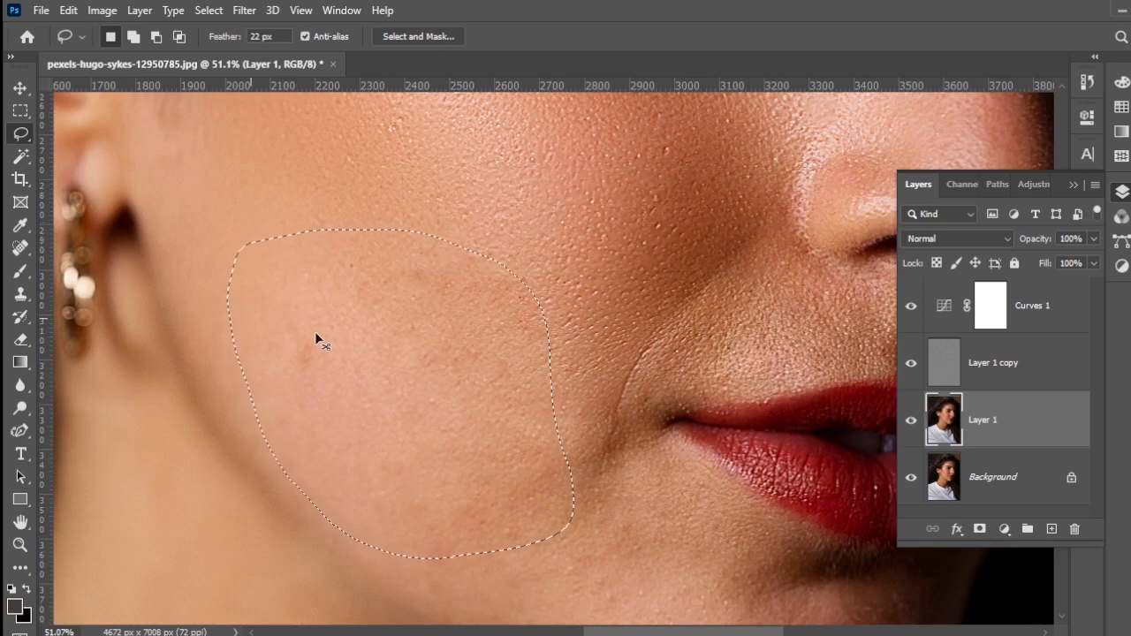
key("ctrl+d")
Step: Smooth the jaw area beside the mouth and a small patch at the mouth corner by blurring each lasso selection
left_click_drag(515, 354, 371, 159)
mouse_move(429, 207)
left_mouse_down()
mouse_move(606, 472)
mouse_move(309, 265)
left_mouse_up()
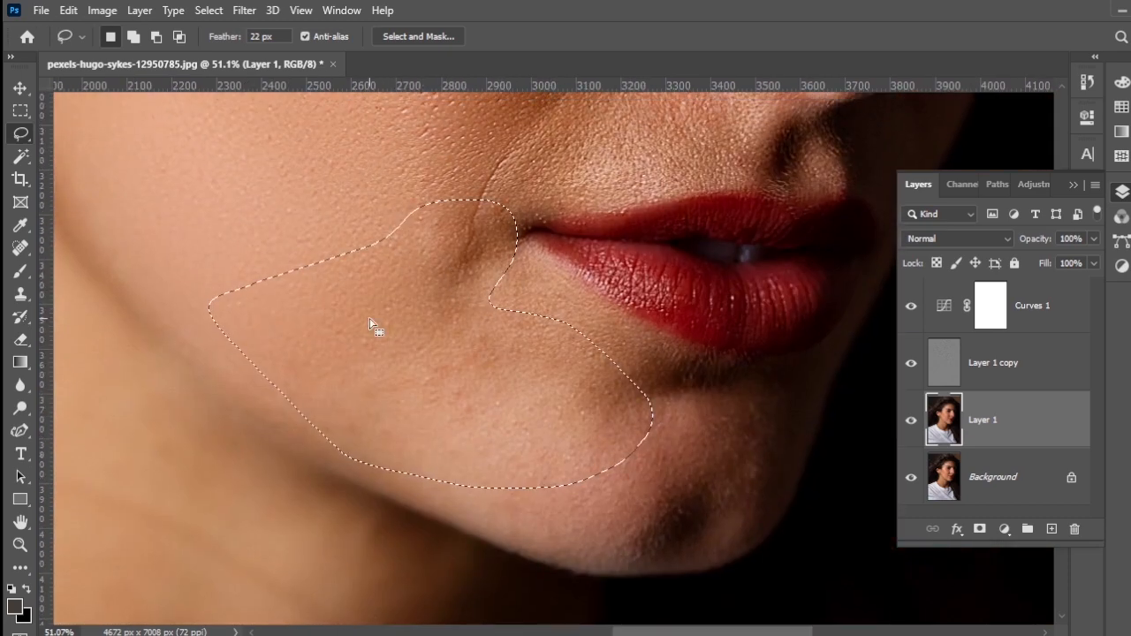
key("ctrl+d")
mouse_move(522, 212)
left_mouse_down()
mouse_move(488, 212)
mouse_move(511, 238)
mouse_move(482, 262)
left_mouse_up()
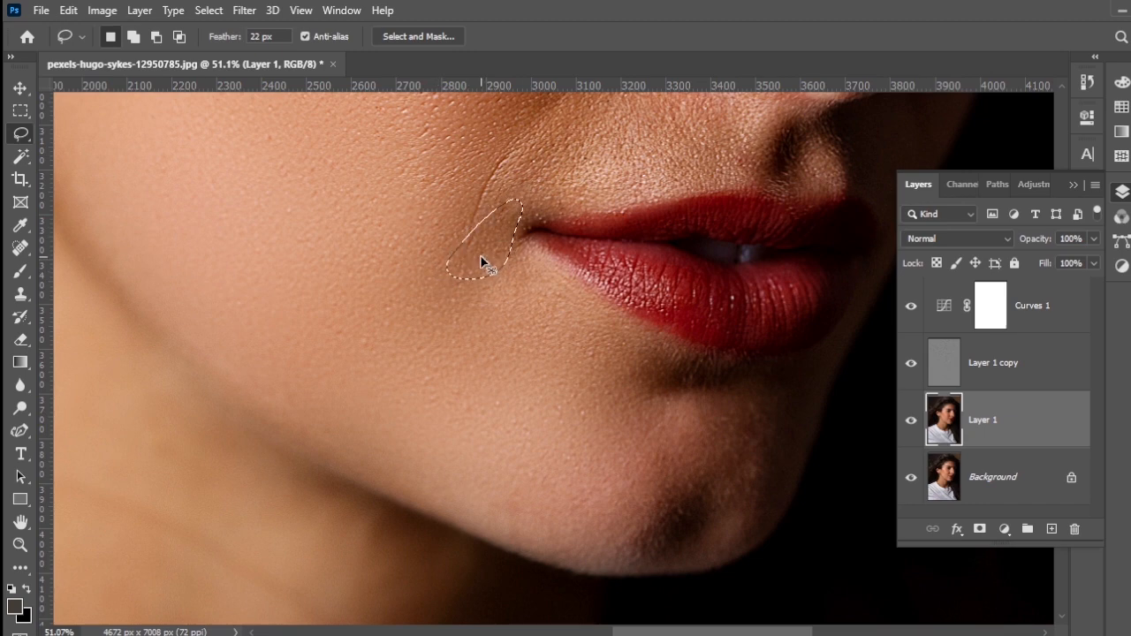
key("ctrl+d")
Step: Lasso the chin below the lower lip, reapply the last Gaussian Blur to it, and deselect
left_click_drag(662, 367, 556, 321)
mouse_move(437, 241)
left_mouse_down()
mouse_move(593, 316)
mouse_move(651, 485)
mouse_move(453, 306)
left_mouse_up()
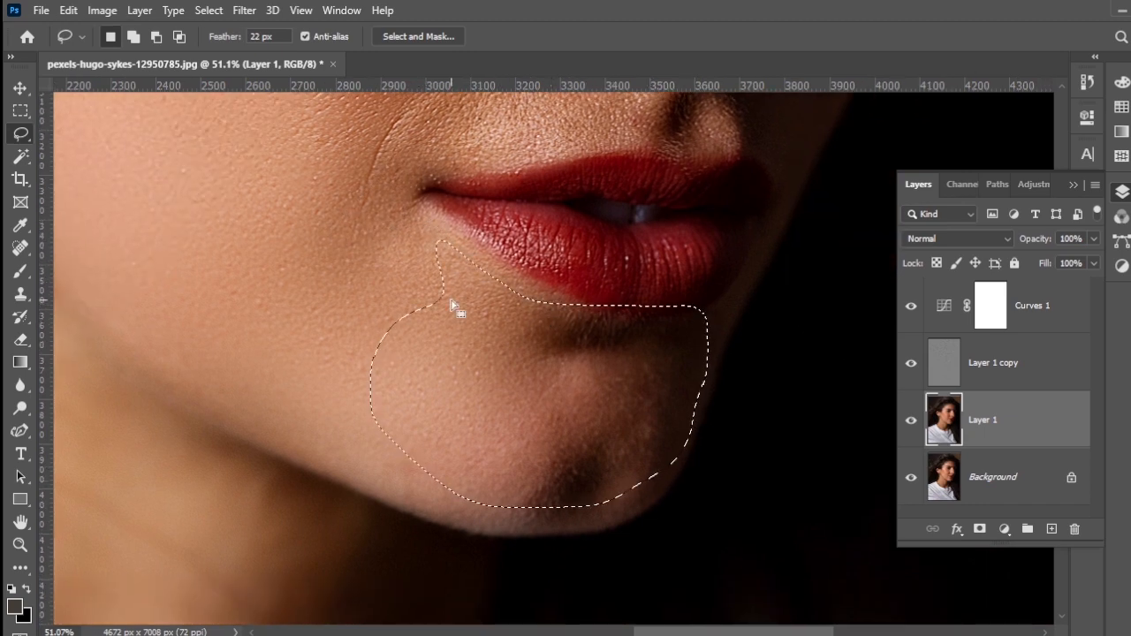
key("ctrl+d")
Step: Lasso the skin between the nose and the upper lip, reapply the last Gaussian Blur, and deselect
scroll(444, 341, "down", 1)
scroll(468, 336, "up", 5)
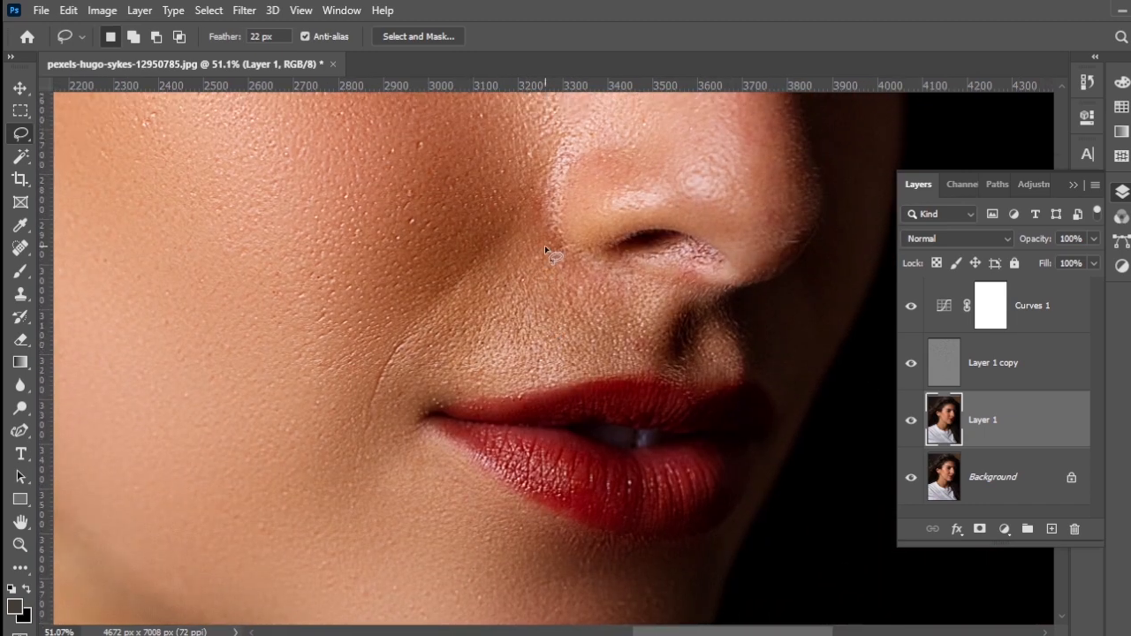
mouse_move(544, 245)
left_mouse_down()
mouse_move(574, 373)
mouse_move(641, 275)
mouse_move(547, 252)
left_mouse_up()
key("ctrl+d")
mouse_move(645, 347)
left_mouse_down()
mouse_move(616, 370)
mouse_move(593, 335)
left_mouse_up()
Step: Lasso an area on the lower part of the nose, reapply the last Gaussian Blur, and deselect
scroll(586, 361, "up", 5)
mouse_move(579, 187)
left_mouse_down()
mouse_move(437, 350)
mouse_move(623, 195)
left_mouse_up()
key("ctrl+d")
scroll(515, 333, "down", 1)
scroll(516, 333, "down", 8)
scroll(517, 331, "up", 6)
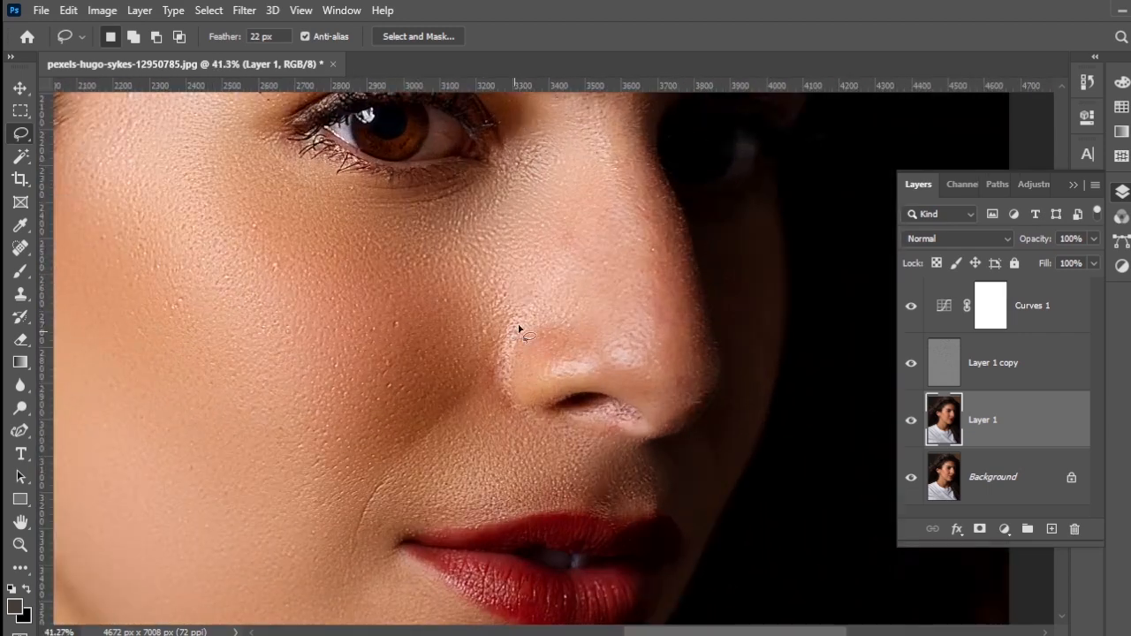
Step: Lasso the bridge of the nose, reapply the last Gaussian Blur to it, and deselect
scroll(520, 329, "up", 3)
left_click_drag(650, 130, 527, 240)
mouse_move(487, 146)
left_mouse_down()
mouse_move(462, 471)
mouse_move(518, 144)
mouse_move(554, 217)
left_mouse_up()
key("ctrl+d")
scroll(553, 217, "down", 5)
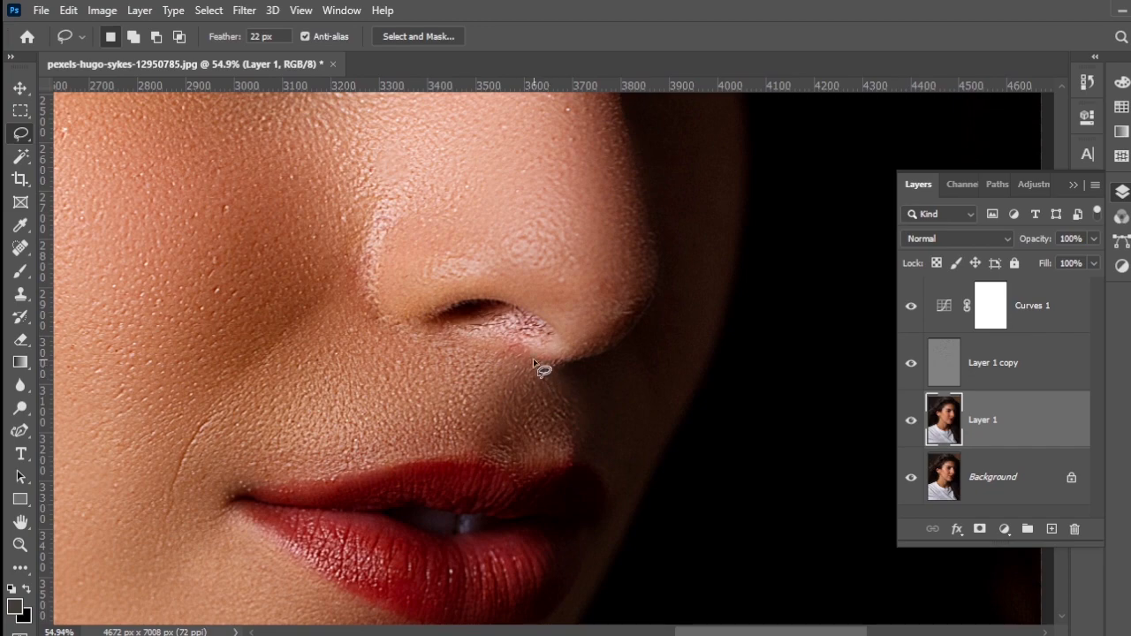
Step: Smooth the tip of the nose and a small shaded patch above the upper lip by blurring each lasso selection
mouse_move(533, 358)
left_mouse_down()
mouse_move(460, 328)
mouse_move(559, 338)
mouse_move(507, 329)
left_mouse_up()
key("Return")
key("ctrl+d")
left_click_drag(525, 394, 513, 399)
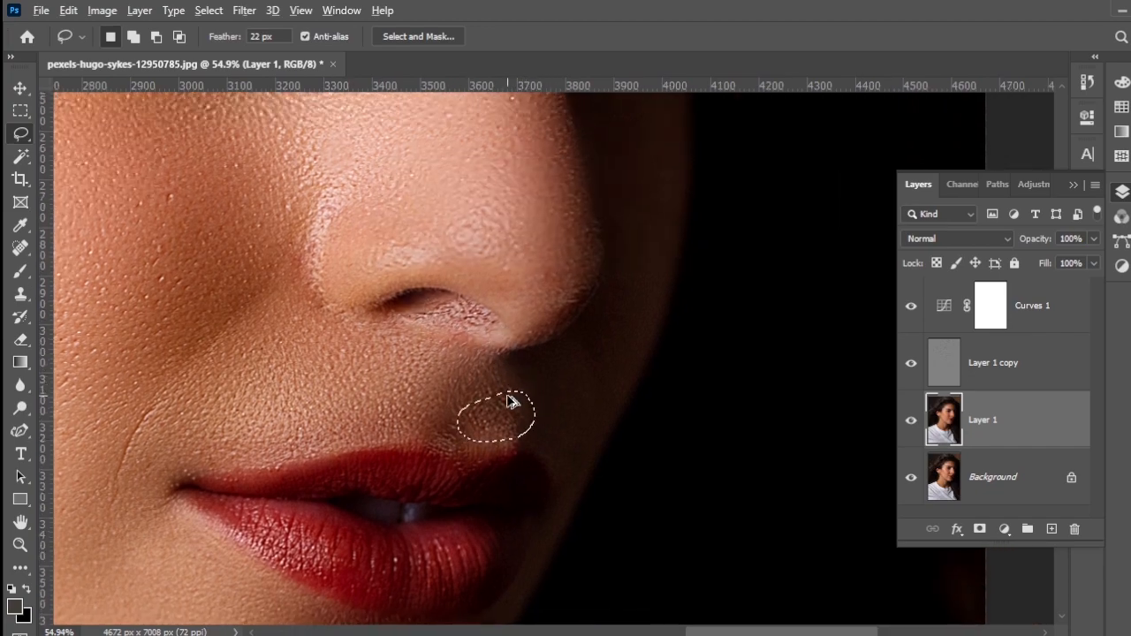
key("ctrl+d")
Step: Lasso the bright forehead skin above the eyebrow, reapply the last Gaussian Blur, and deselect
left_click_drag(534, 274, 528, 584)
left_click_drag(468, 133, 461, 346)
scroll(460, 350, "down", 3)
left_click_drag(311, 236, 304, 256)
key("ctrl+d")
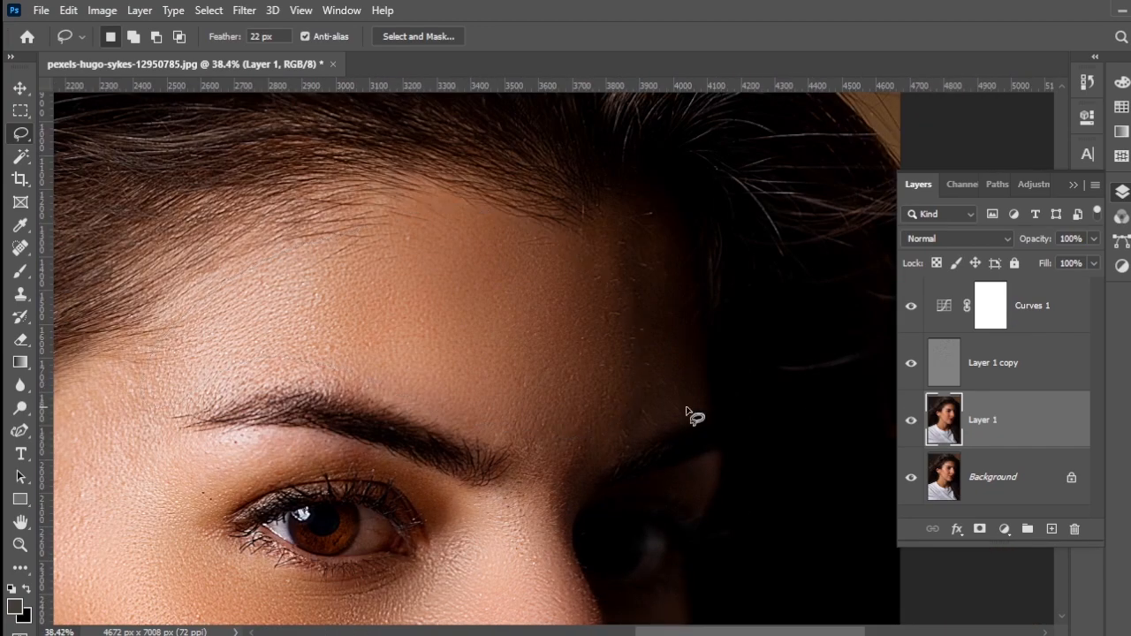
Step: Smooth the shaded side of the forehead by blurring two lassoed patches above the brows, deselecting after each
left_click_drag(687, 409, 705, 340)
mouse_move(638, 175)
left_mouse_down()
mouse_move(670, 218)
mouse_move(618, 192)
mouse_move(626, 183)
left_mouse_up()
key("ctrl+d")
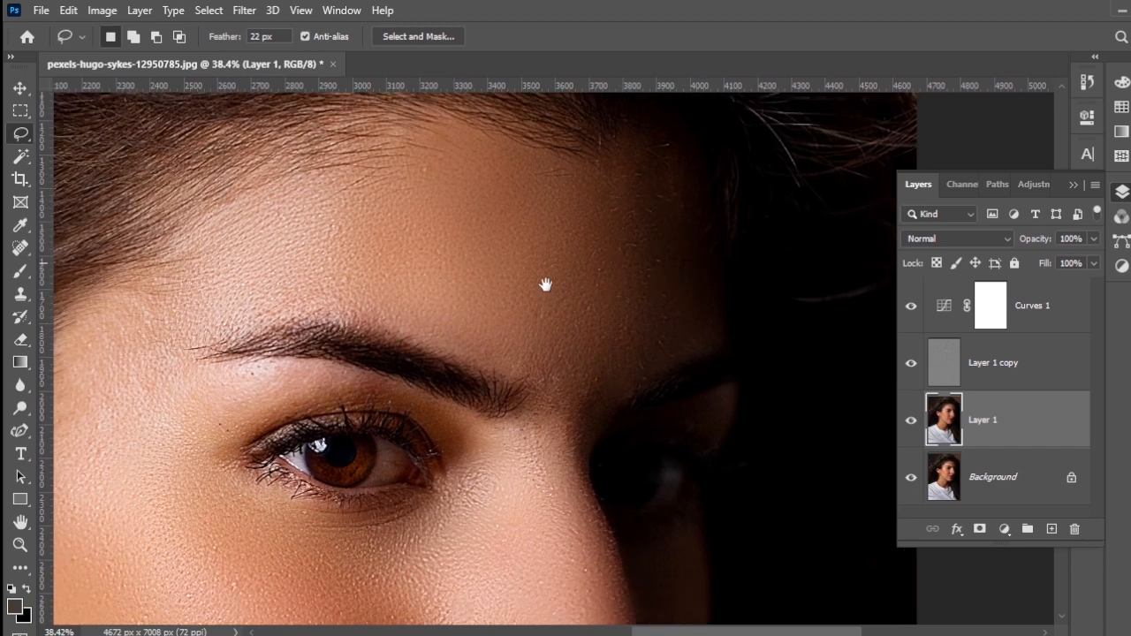
left_click_drag(545, 284, 546, 185)
mouse_move(607, 260)
left_mouse_down()
mouse_move(558, 357)
mouse_move(591, 263)
left_mouse_up()
key("ctrl+d")
Step: Smooth the temple and the skin around the outer eyebrow by reapplying the last Gaussian Blur to lassoed areas
left_click_drag(277, 231, 553, 305)
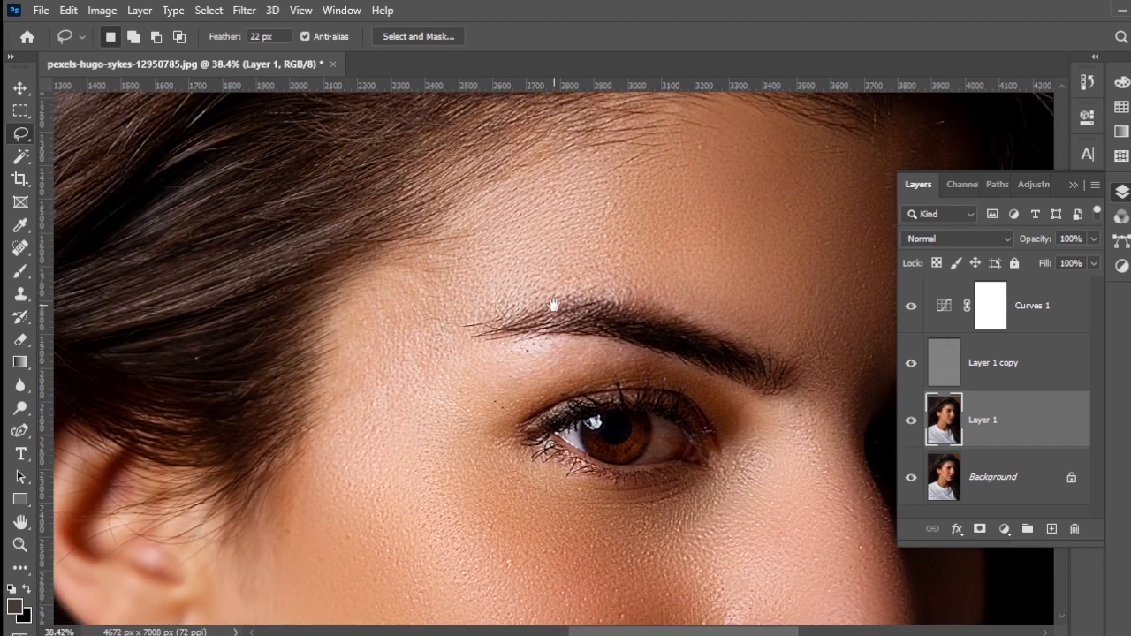
mouse_move(376, 287)
left_mouse_down()
mouse_move(428, 365)
mouse_move(563, 290)
mouse_move(607, 255)
left_mouse_up()
key("ctrl+alt+f")
key("ctrl+d")
key("ctrl+alt+f")
key("ctrl+d")
Step: Smooth the upper eyelid and the inner eye corner beside the nose by blurring each lasso selection
scroll(571, 343, "down", 3)
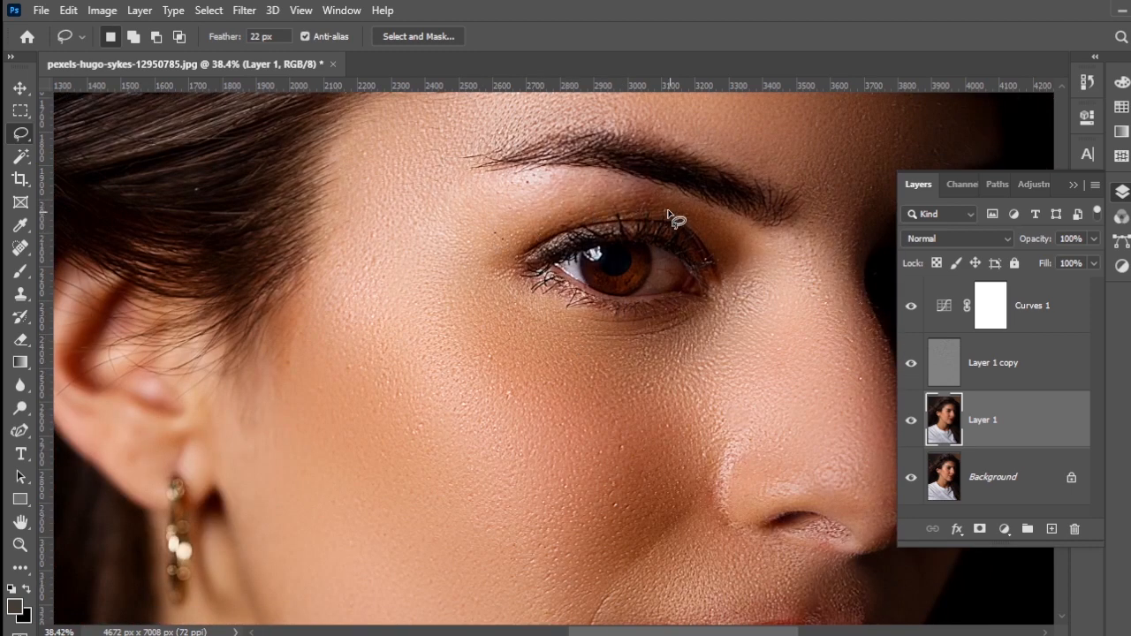
mouse_move(671, 218)
left_mouse_down()
mouse_move(588, 173)
mouse_move(686, 215)
left_mouse_up()
key("ctrl+alt+f")
key("ctrl+d")
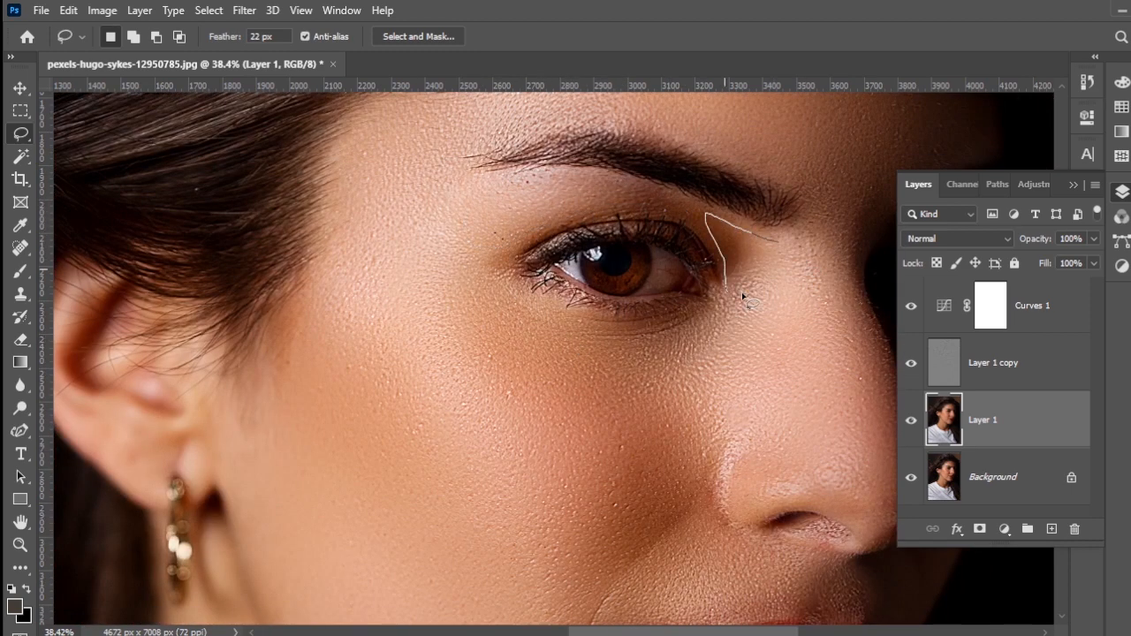
left_click_drag(743, 294, 770, 259)
key("ctrl+alt+f")
key("ctrl+d")
Step: Lasso the neck area along the jawline below the ear, reapply the last Gaussian Blur, and deselect
left_click_drag(440, 333, 440, 192)
left_click_drag(394, 530, 465, 187)
scroll(465, 386, "down", 3)
mouse_move(336, 177)
left_mouse_down()
mouse_move(524, 395)
mouse_move(315, 371)
mouse_move(332, 318)
left_mouse_up()
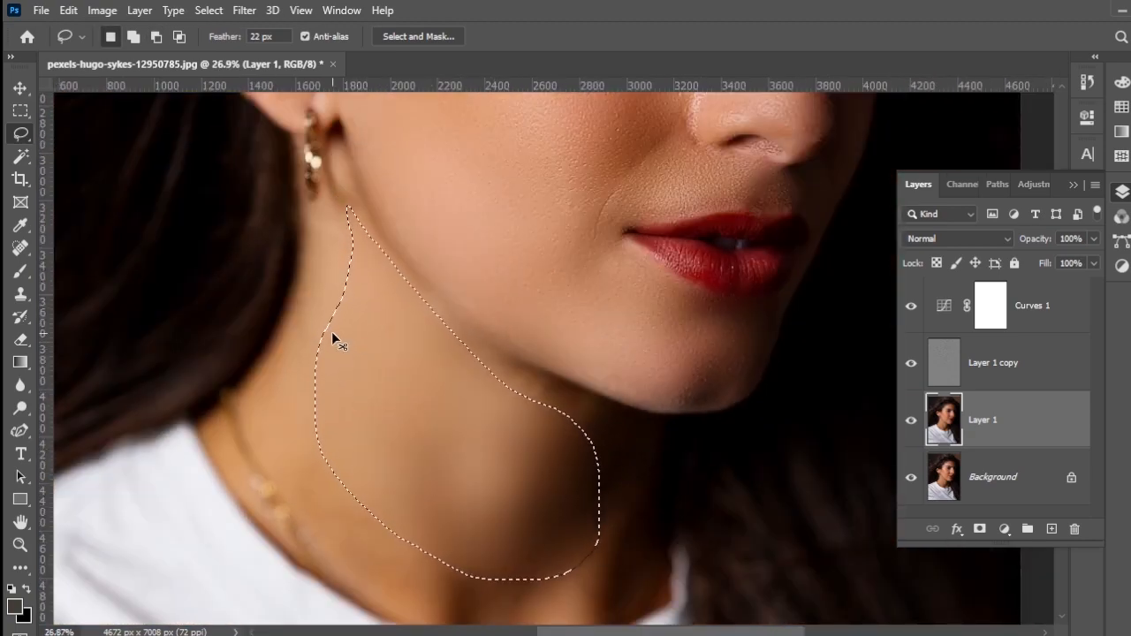
key("ctrl+alt+f")
key("ctrl+d")
Step: Lasso the side of the neck down to the necklace, reapply the last Gaussian Blur, and deselect
scroll(331, 334, "left", 3)
mouse_move(495, 214)
left_mouse_down()
mouse_move(415, 479)
mouse_move(664, 405)
left_mouse_up()
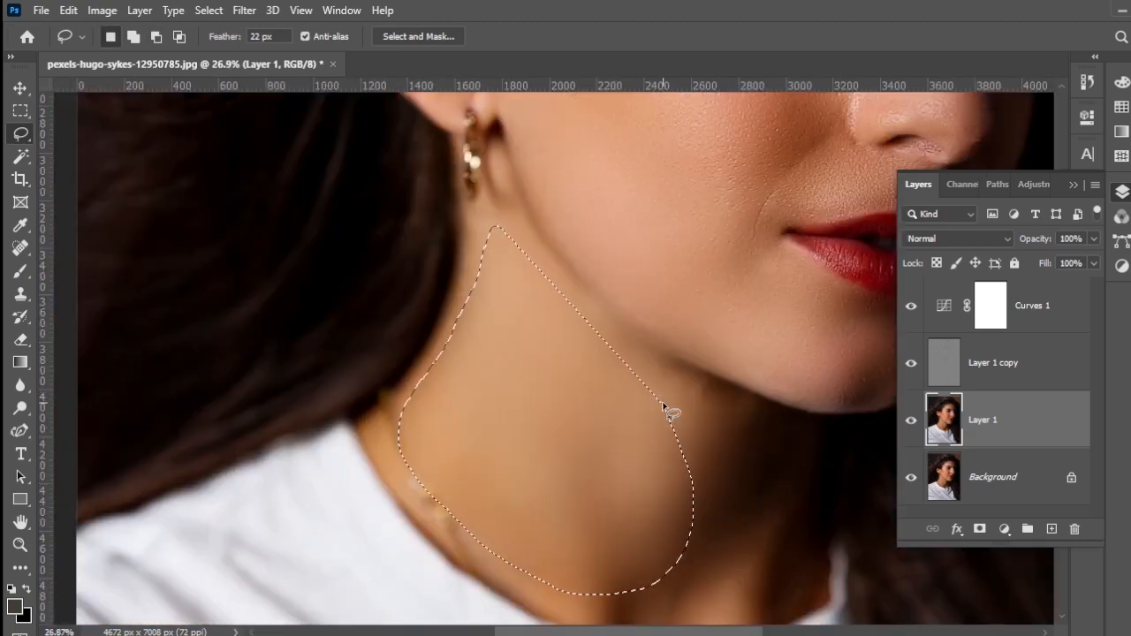
key("ctrl+alt+f")
key("ctrl+d")
Step: Lasso the shadowed neck area under the chin, reapply the last Gaussian Blur, and deselect
left_click_drag(636, 504, 487, 442)
mouse_move(506, 298)
left_mouse_down()
mouse_move(662, 426)
mouse_move(562, 382)
left_mouse_up()
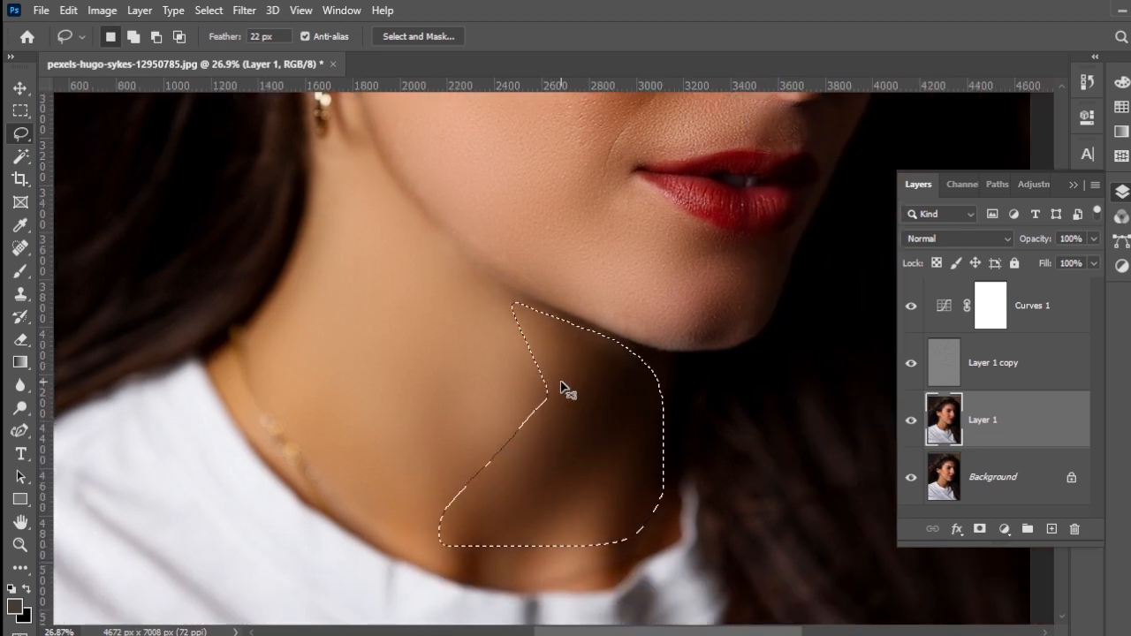
key("ctrl+alt+f")
key("ctrl+d")
Step: Lasso a small patch at the top of the nose bridge between the eyes, reapply the last Gaussian Blur, and deselect
scroll(526, 455, "down", 5)
scroll(624, 368, "up", 2)
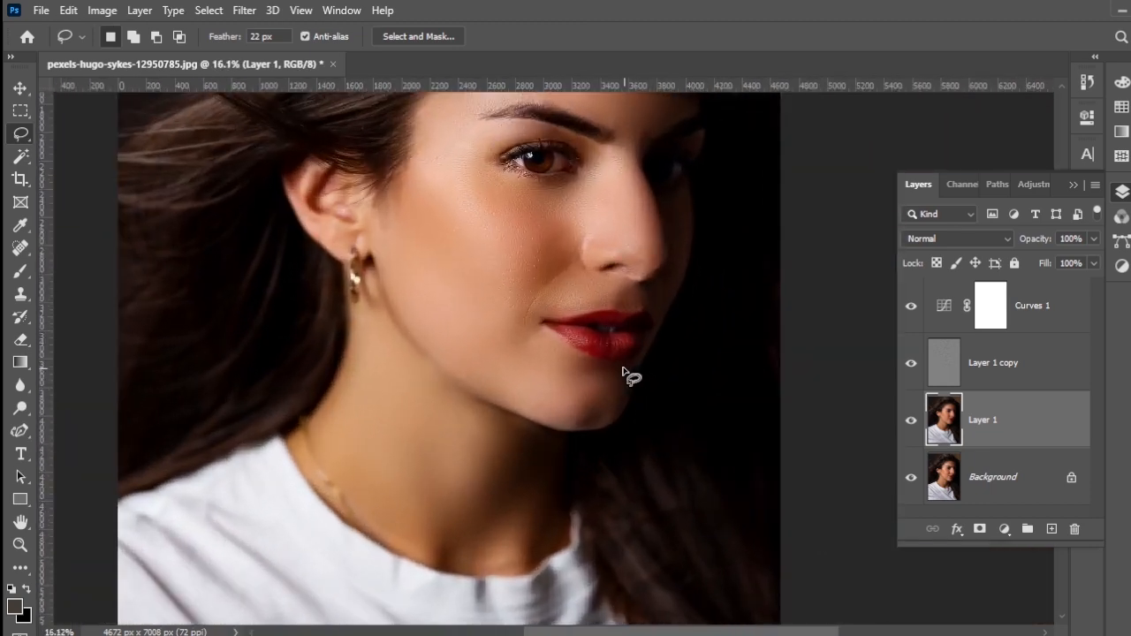
scroll(619, 358, "up", 4)
left_click_drag(571, 235, 498, 363)
left_click_drag(532, 223, 469, 322)
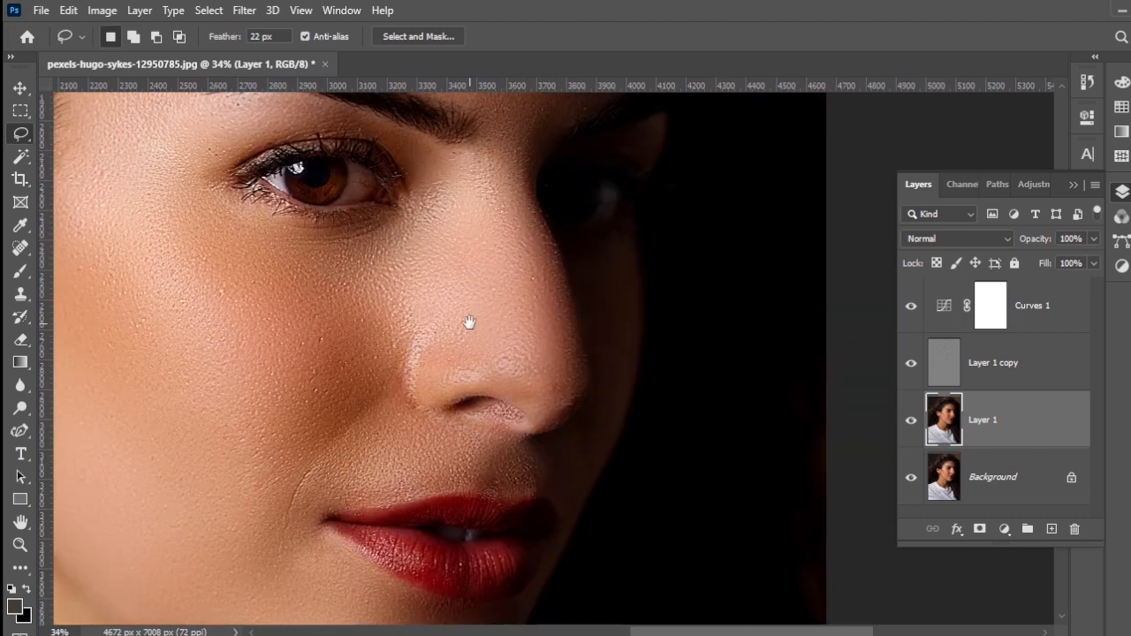
left_click_drag(453, 281, 443, 362)
left_click_drag(485, 310, 410, 319)
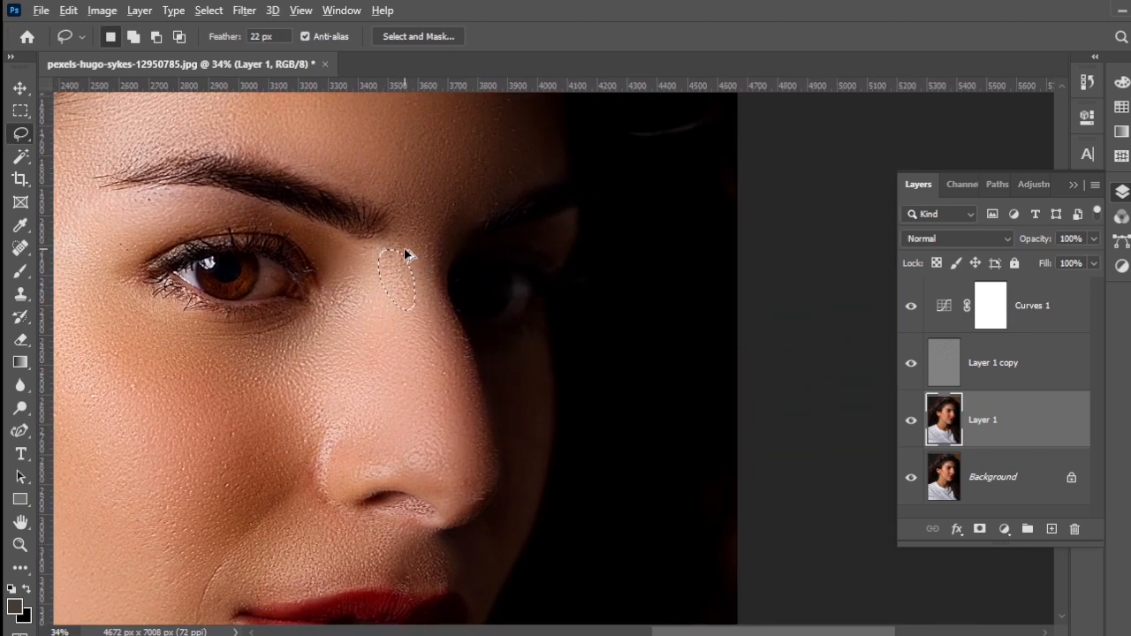
key("ctrl+d")
Step: Compare the skin before and after smoothing by toggling Layer 1's visibility at full-portrait and close-up views
scroll(395, 396, "down", 8)
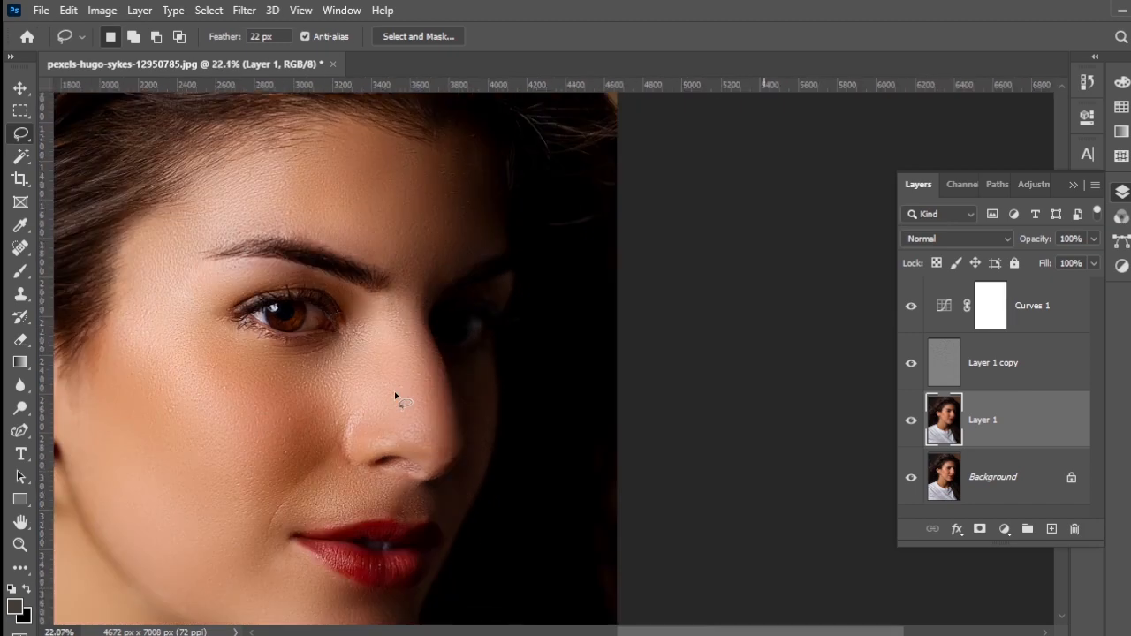
scroll(395, 395, "up", 4)
scroll(382, 396, "up", 3)
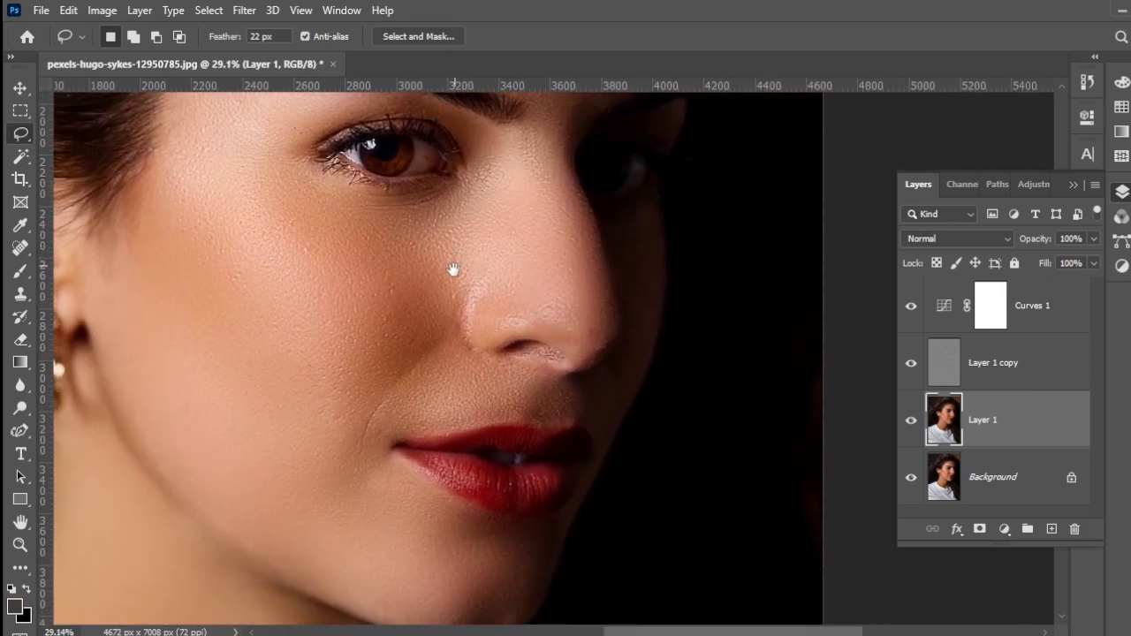
scroll(445, 409, "up", 1)
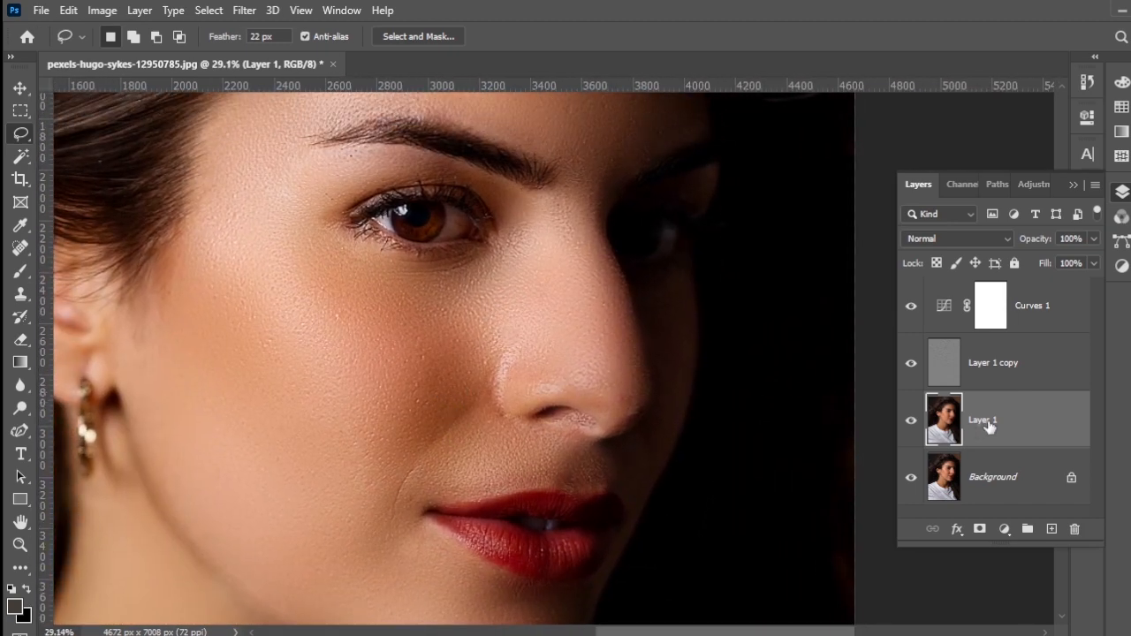
scroll(557, 479, "down", 4)
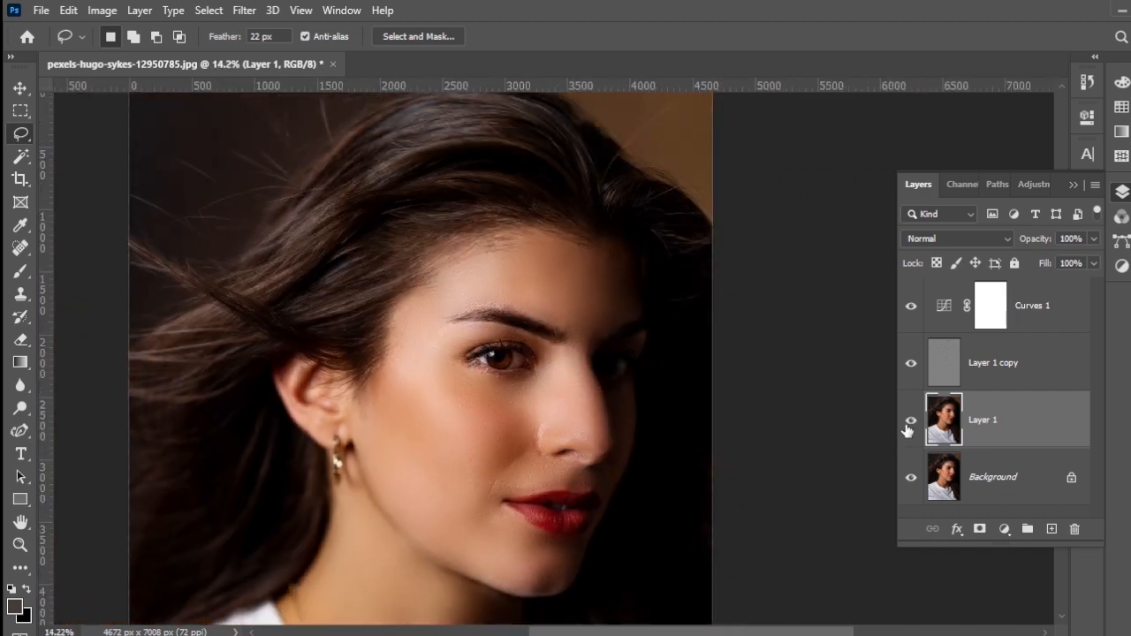
left_click(908, 428)
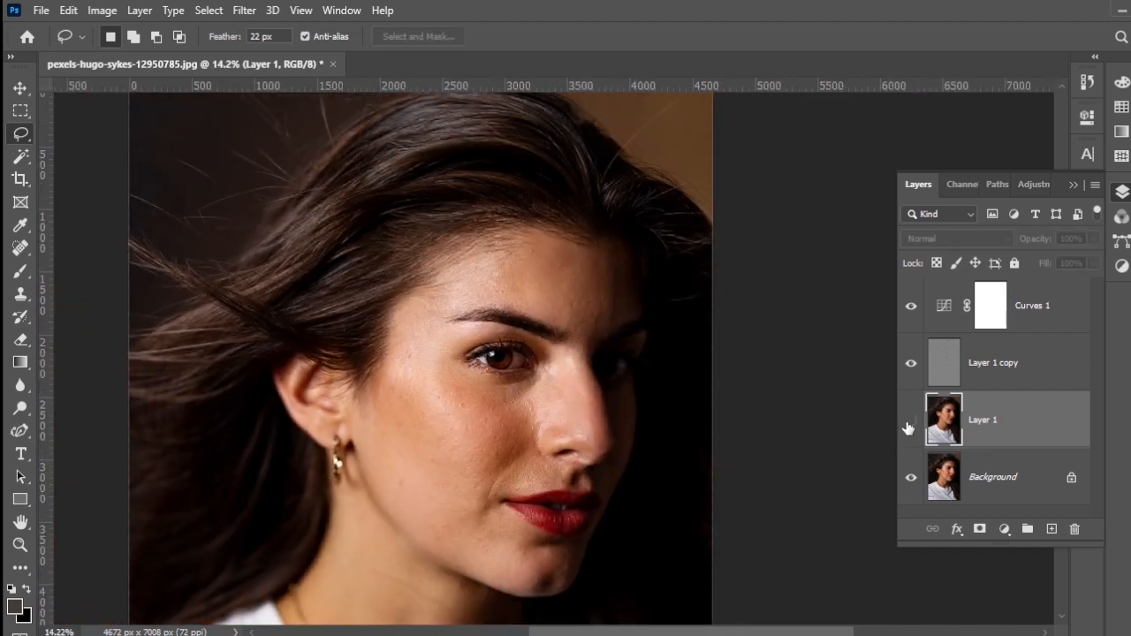
scroll(613, 457, "up", 3)
left_click_drag(609, 463, 632, 389)
left_click(909, 421)
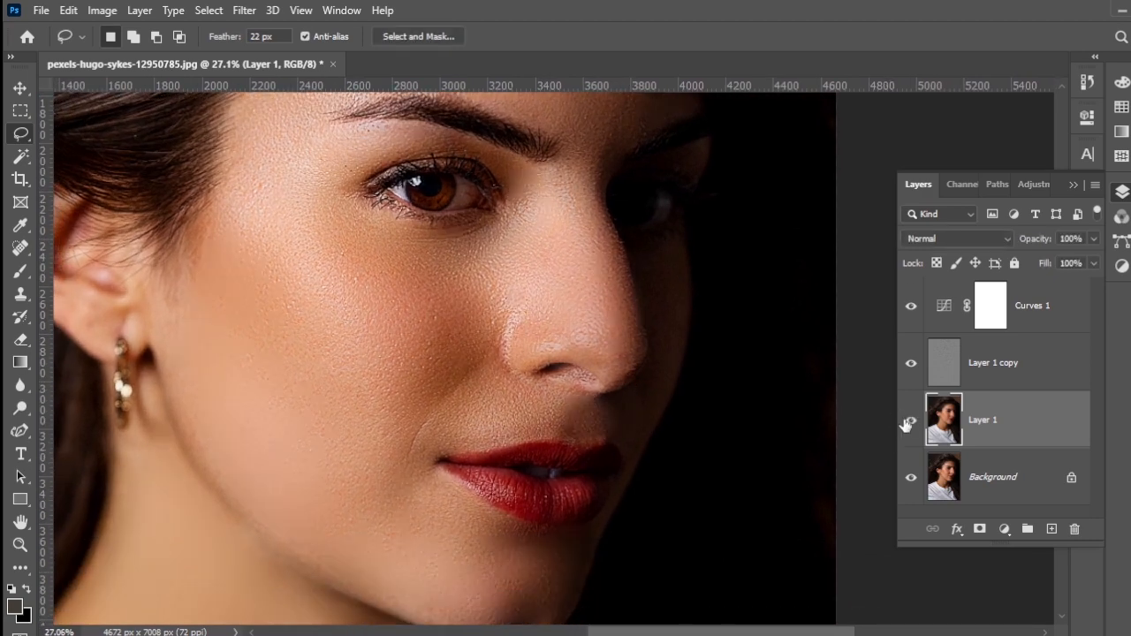
left_click(908, 423)
left_click(909, 420)
Step: Add a black layer mask to Layer 1 to hide the blurred skin, and inspect the face
left_click(981, 530, "alt")
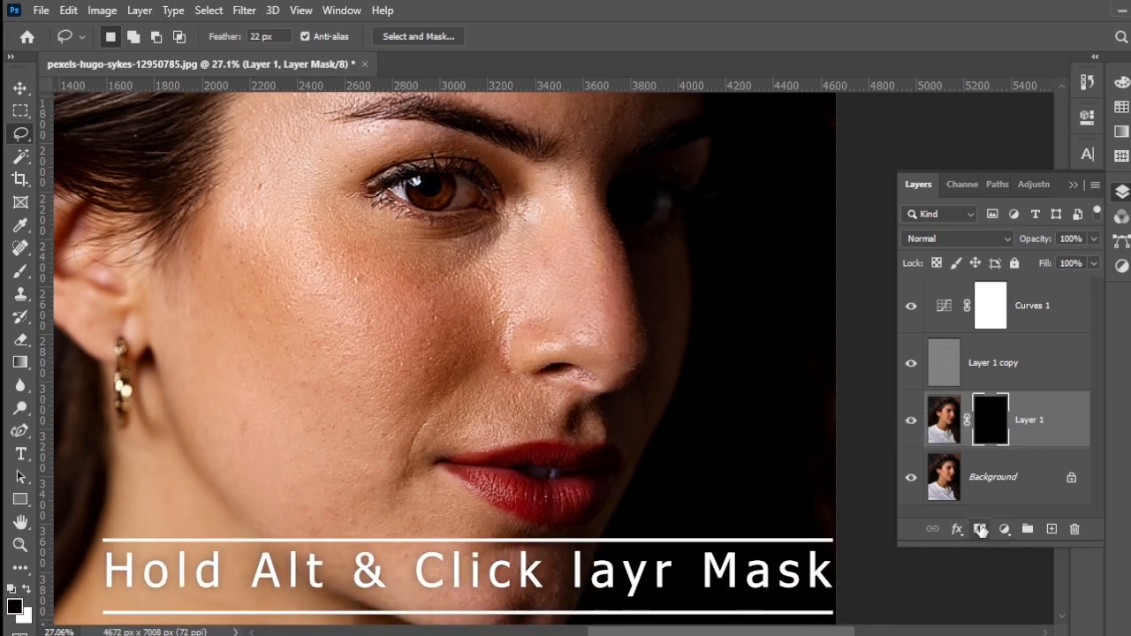
left_click_drag(604, 320, 604, 486)
left_click_drag(599, 383, 600, 247)
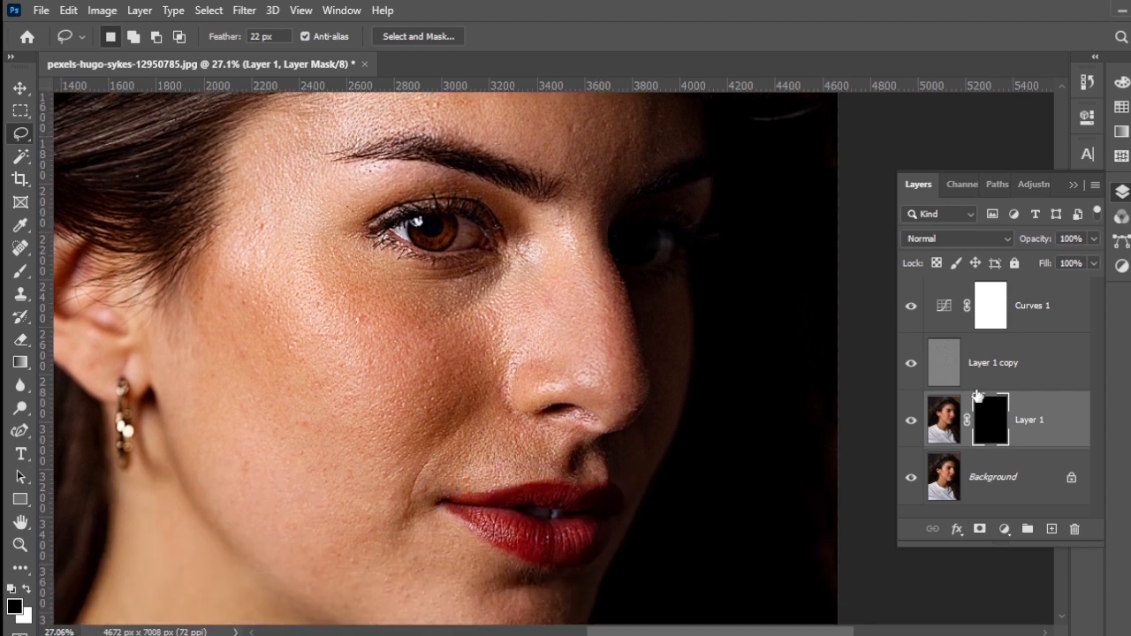
Step: Switch to the Brush tool and raise its flow to 100%, with opacity at 100%
left_click(1056, 430)
scroll(623, 406, "down", 2)
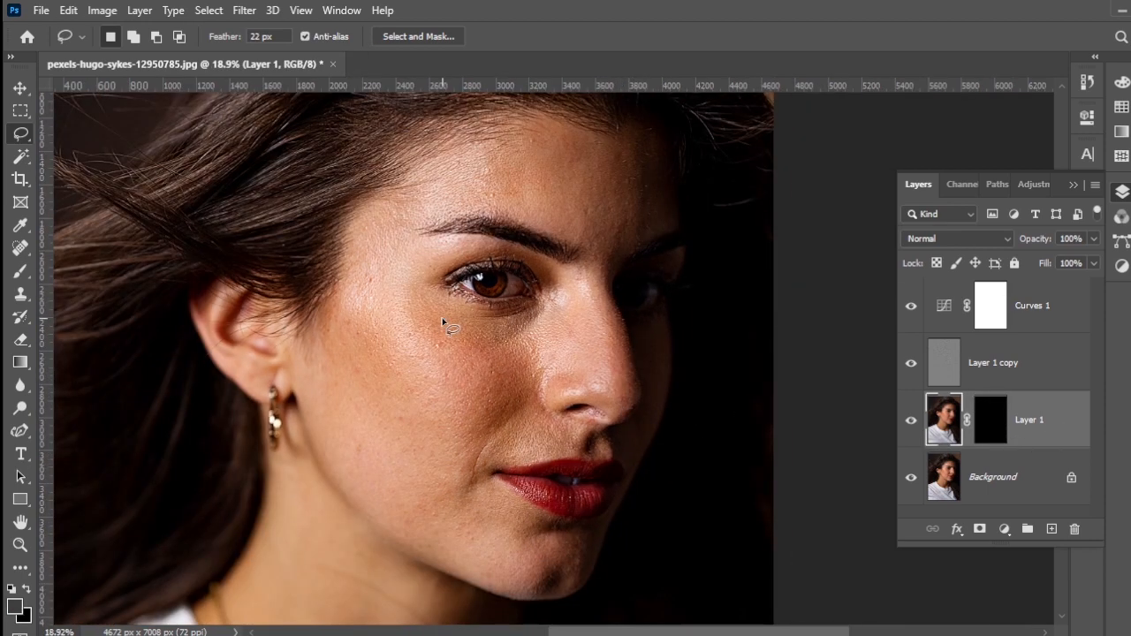
left_click(28, 257)
left_click(19, 276)
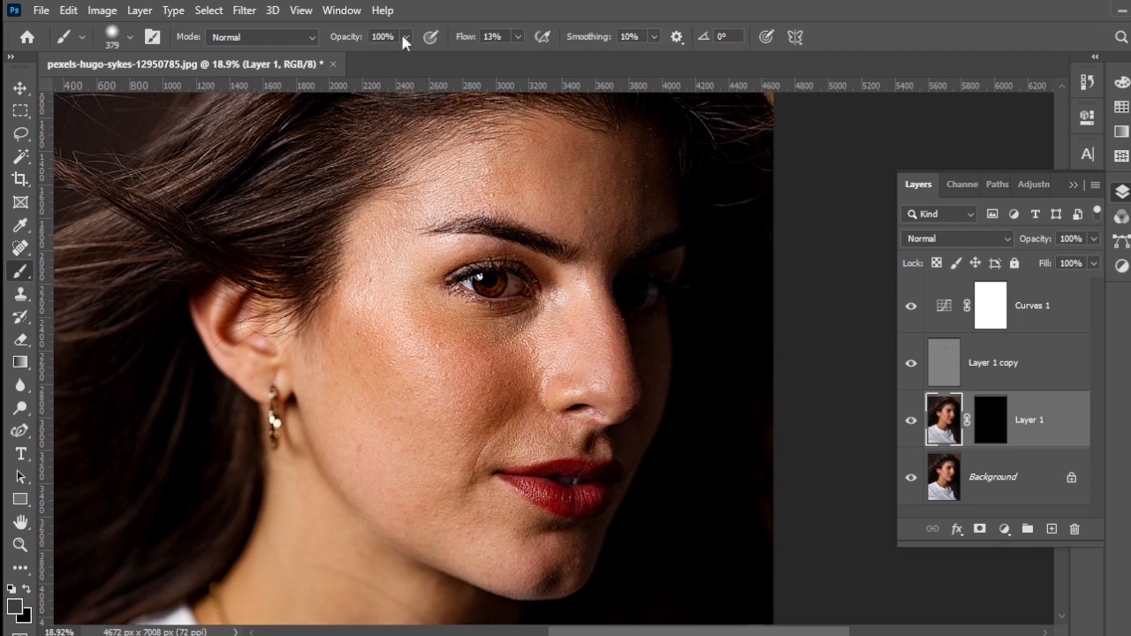
left_click(517, 36)
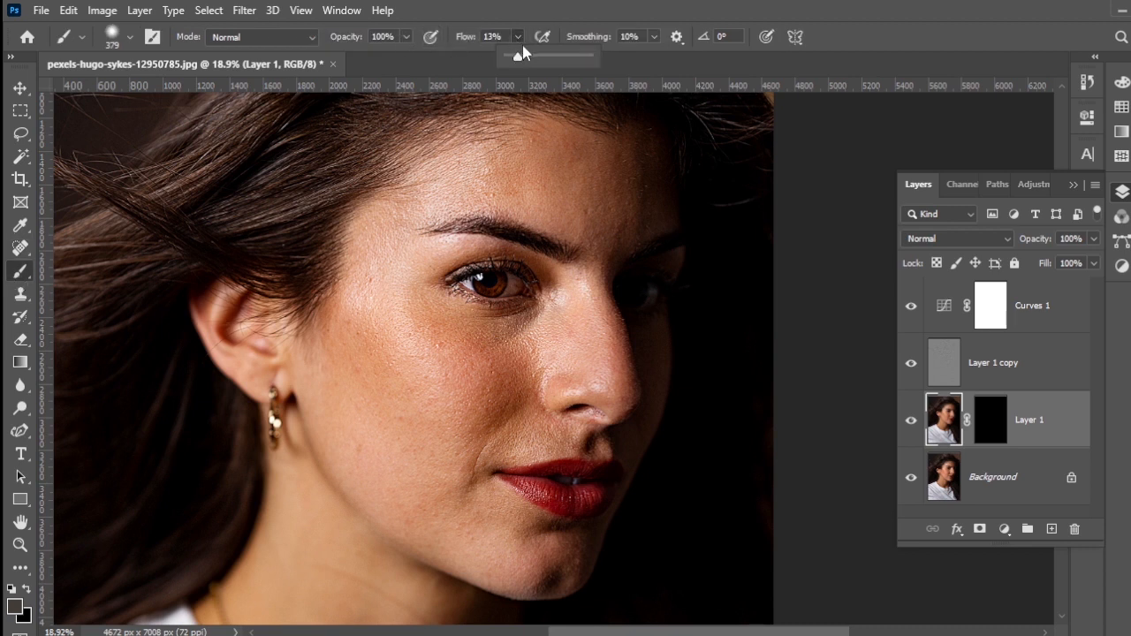
left_click_drag(519, 56, 566, 57)
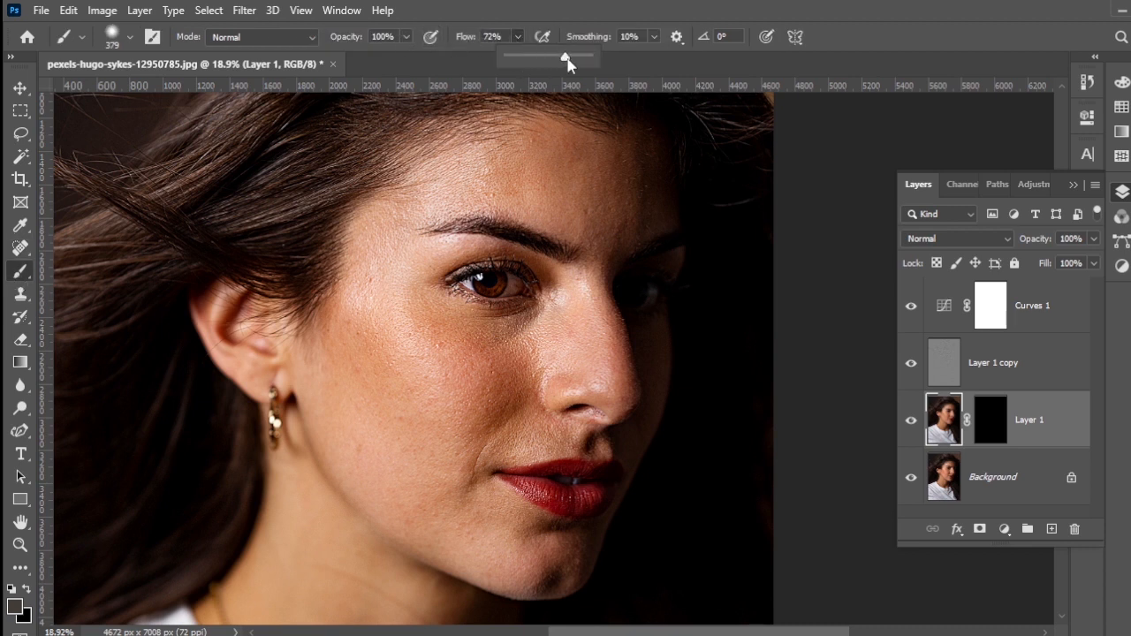
left_click(468, 41)
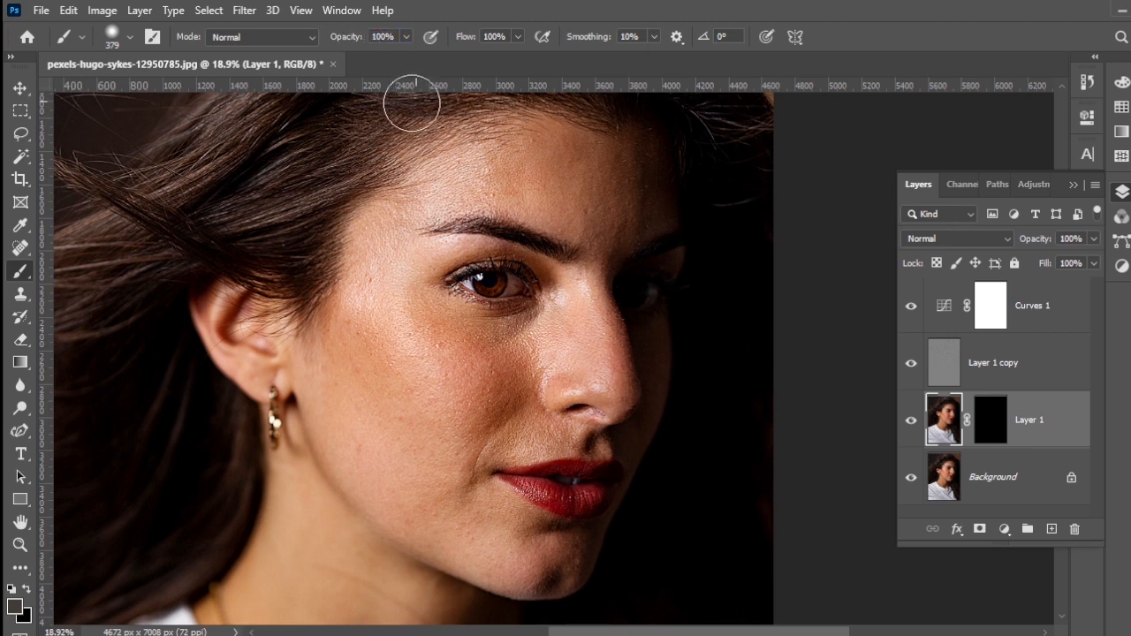
Step: Set the brush size to about 306 px, target Layer 1's mask, and make white the foreground color
scroll(500, 397, "up", 3)
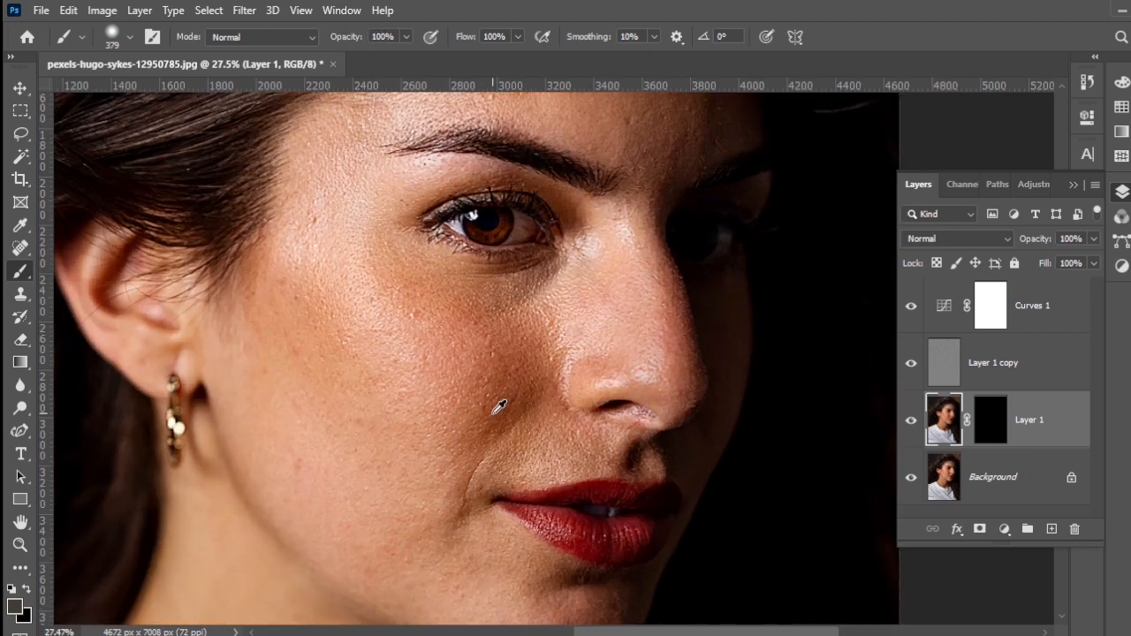
mouse_move(425, 378)
left_mouse_down()
mouse_move(466, 372)
mouse_move(415, 372)
mouse_move(413, 357)
left_mouse_up()
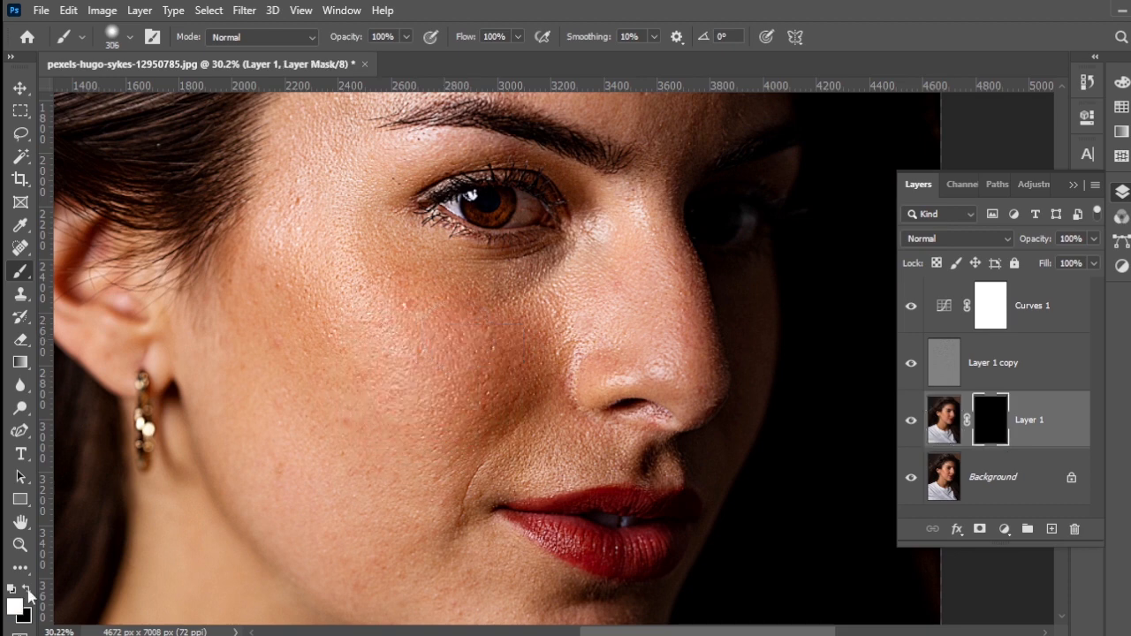
left_click(10, 57)
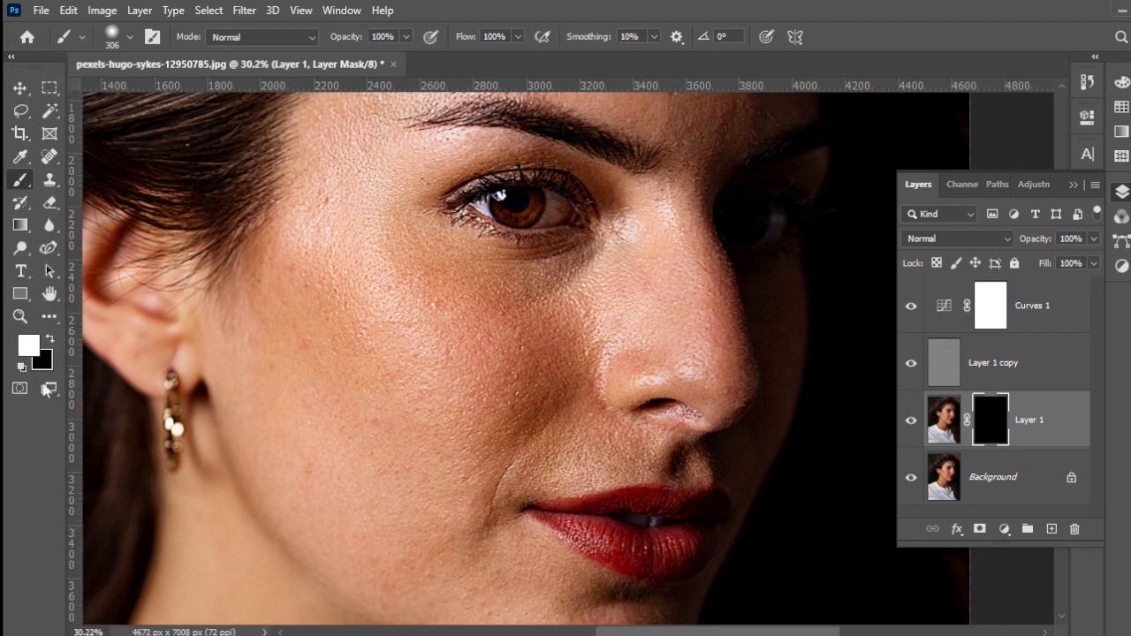
left_click(52, 339)
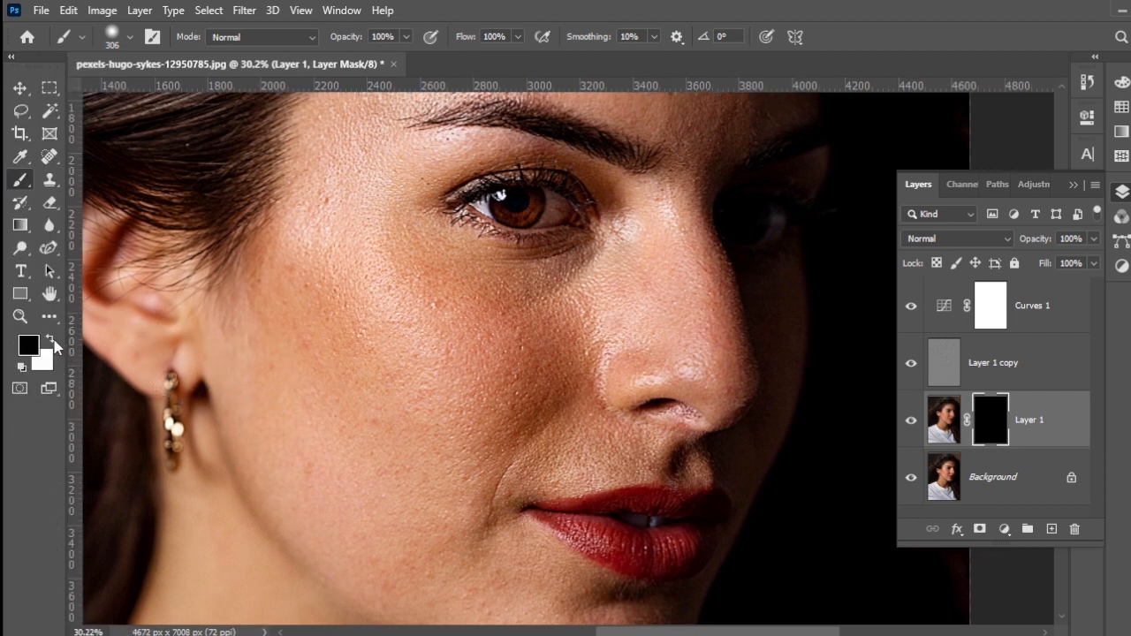
left_click(53, 340)
left_click_drag(428, 375, 421, 389)
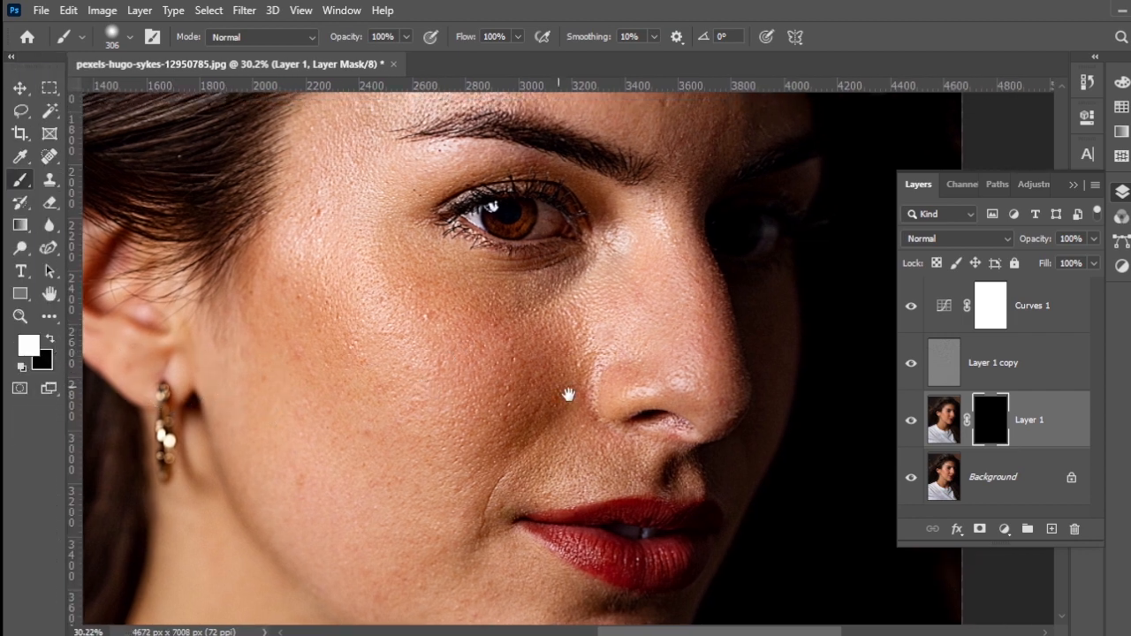
Step: Paint white on Layer 1's mask over the cheek, jaw and chin, using a brush of about 160 px for the lower face
mouse_move(369, 212)
left_mouse_down()
mouse_move(432, 297)
mouse_move(489, 330)
mouse_move(523, 329)
mouse_move(571, 288)
mouse_move(427, 275)
mouse_move(392, 260)
mouse_move(554, 365)
mouse_move(524, 397)
mouse_move(414, 413)
mouse_move(459, 411)
mouse_move(286, 217)
mouse_move(416, 373)
mouse_move(318, 262)
mouse_move(330, 353)
mouse_move(263, 308)
mouse_move(252, 328)
mouse_move(246, 369)
mouse_move(271, 416)
mouse_move(290, 368)
mouse_move(388, 425)
mouse_move(422, 472)
mouse_move(424, 229)
mouse_move(434, 260)
left_mouse_up()
scroll(380, 469, "up", 4)
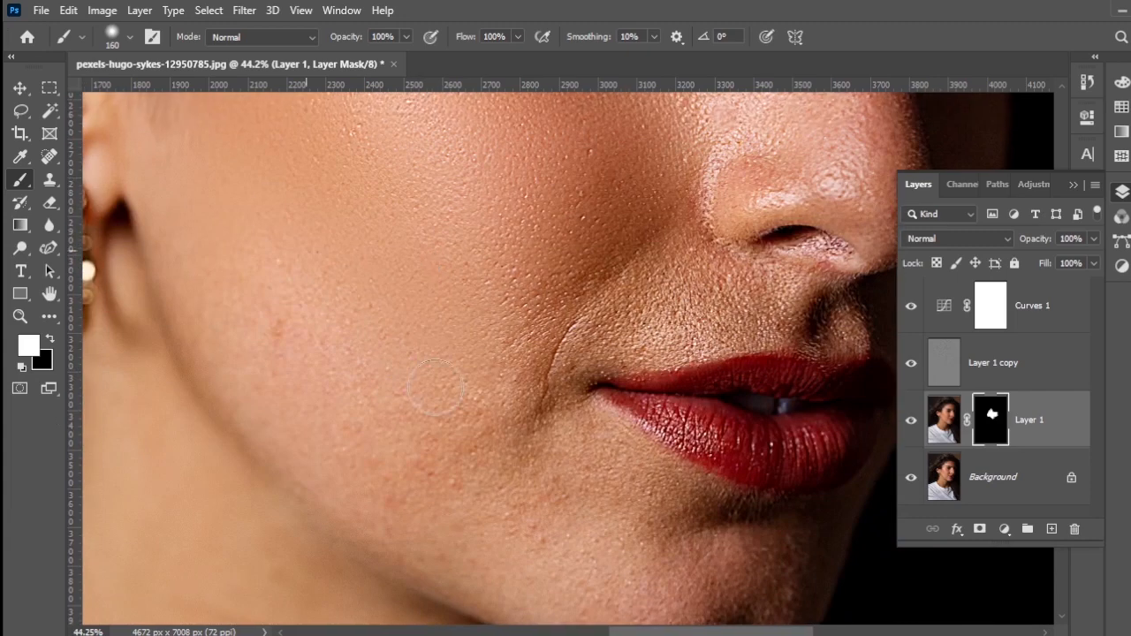
mouse_move(371, 498)
left_mouse_down()
mouse_move(450, 518)
mouse_move(507, 506)
mouse_move(469, 438)
mouse_move(541, 443)
left_mouse_up()
left_click_drag(571, 426, 678, 509)
scroll(675, 512, "down", 4)
left_click_drag(652, 457, 626, 315)
scroll(626, 316, "up", 2)
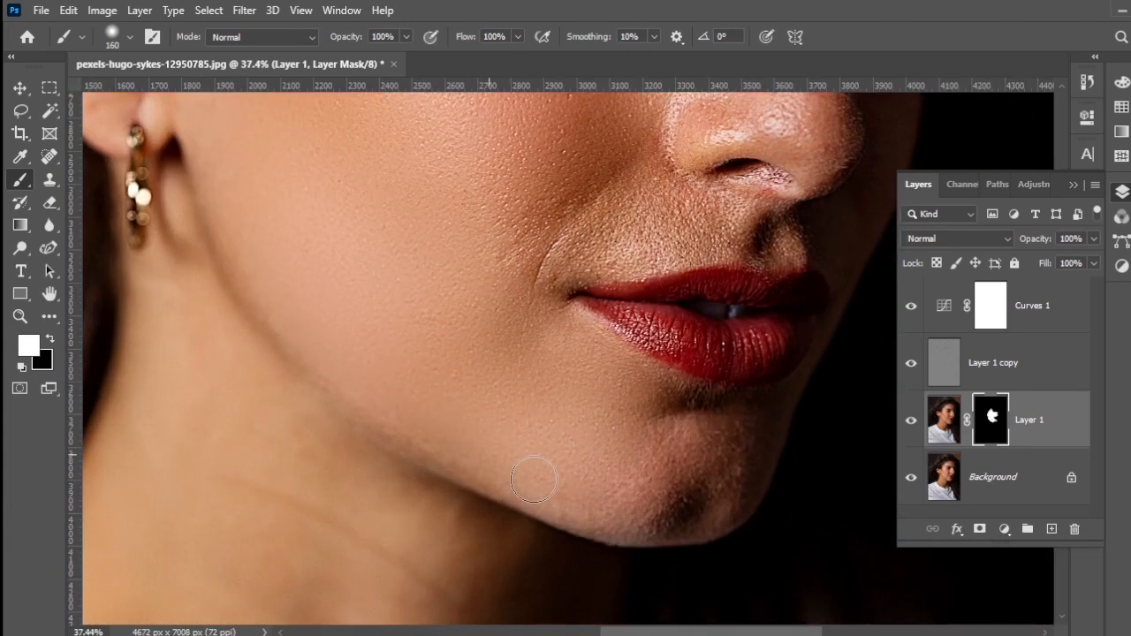
scroll(618, 504, "up", 2)
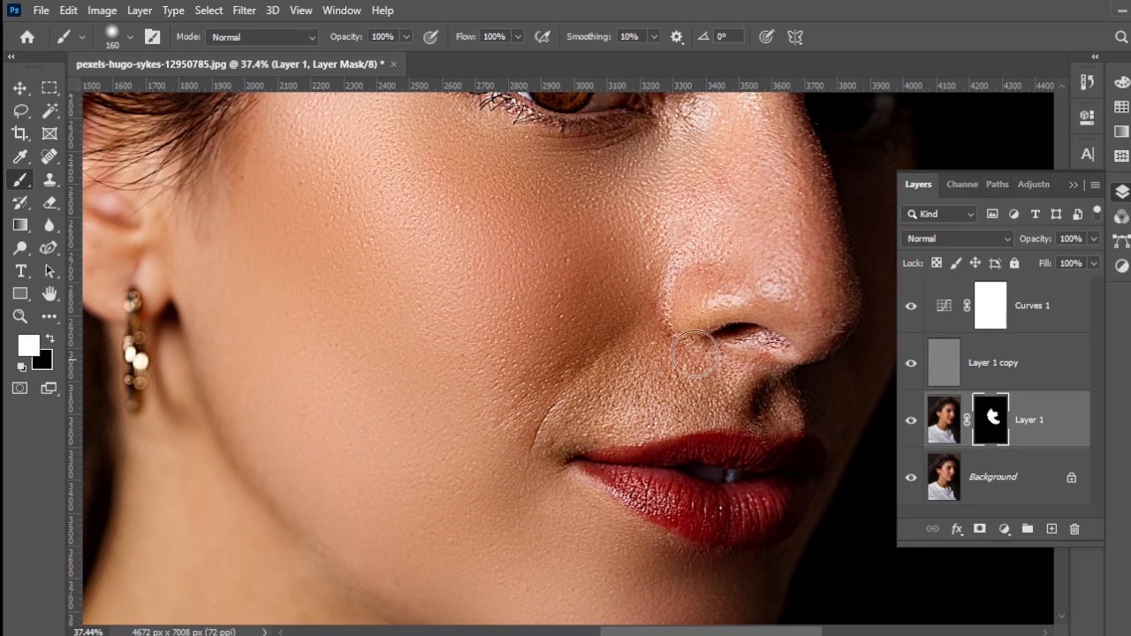
Step: Enlarge the brush to between 310 and 379 px and paint the smoothing in over the temple and forehead
left_click_drag(497, 339, 531, 340)
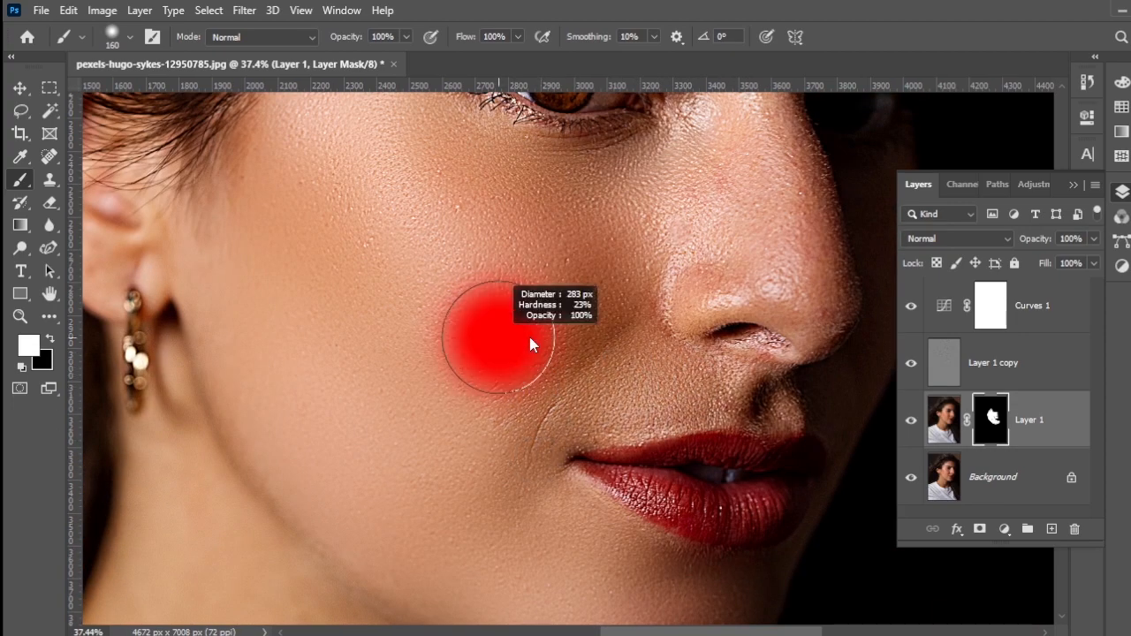
mouse_move(495, 202)
left_mouse_down()
mouse_move(442, 256)
mouse_move(520, 441)
left_mouse_up()
left_click_drag(456, 411, 469, 525)
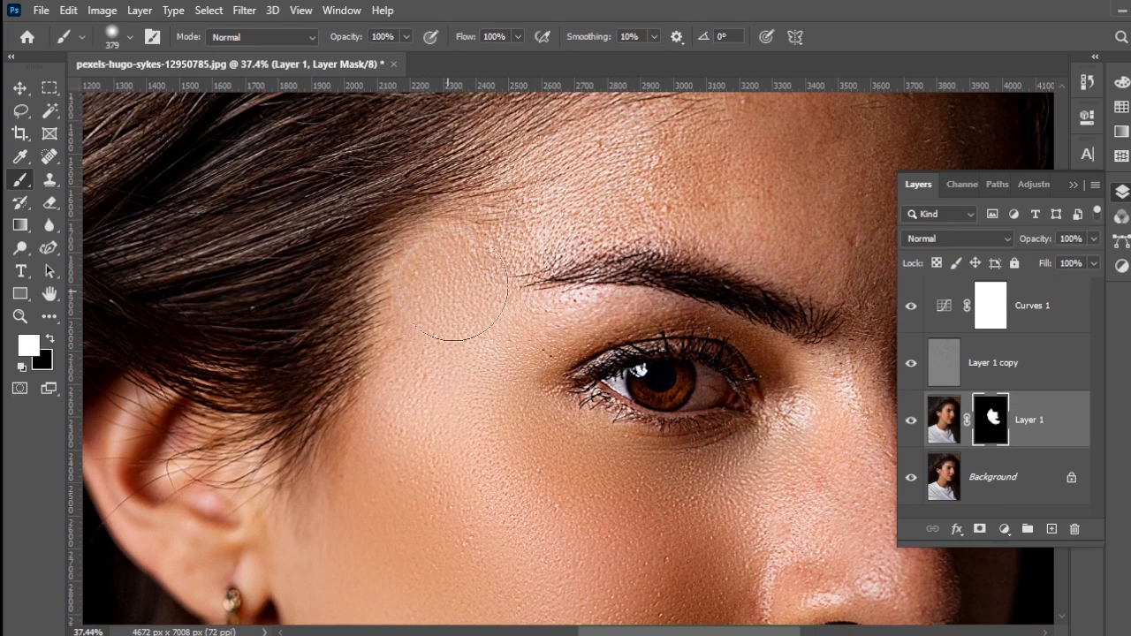
left_click_drag(667, 230, 485, 375)
mouse_move(561, 313)
left_mouse_down()
mouse_move(586, 314)
mouse_move(586, 235)
left_mouse_up()
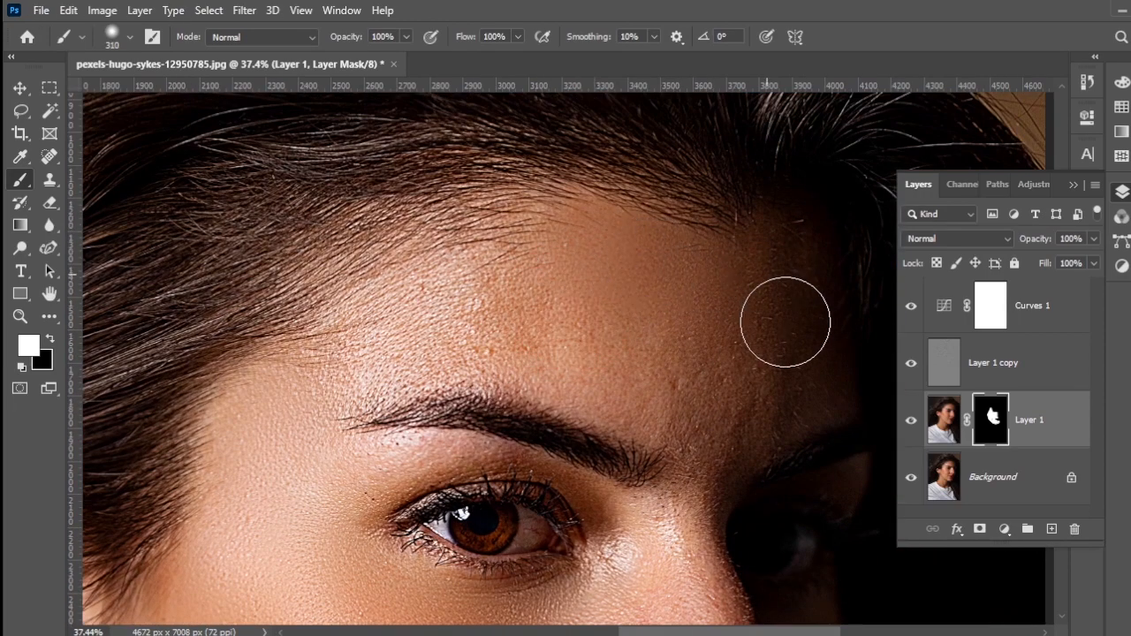
left_click_drag(424, 274, 358, 353)
Step: Reduce the brush to about 208 px and reveal the smoothed skin between the brows, on the nose and above the upper lip
left_click_drag(625, 387, 608, 388)
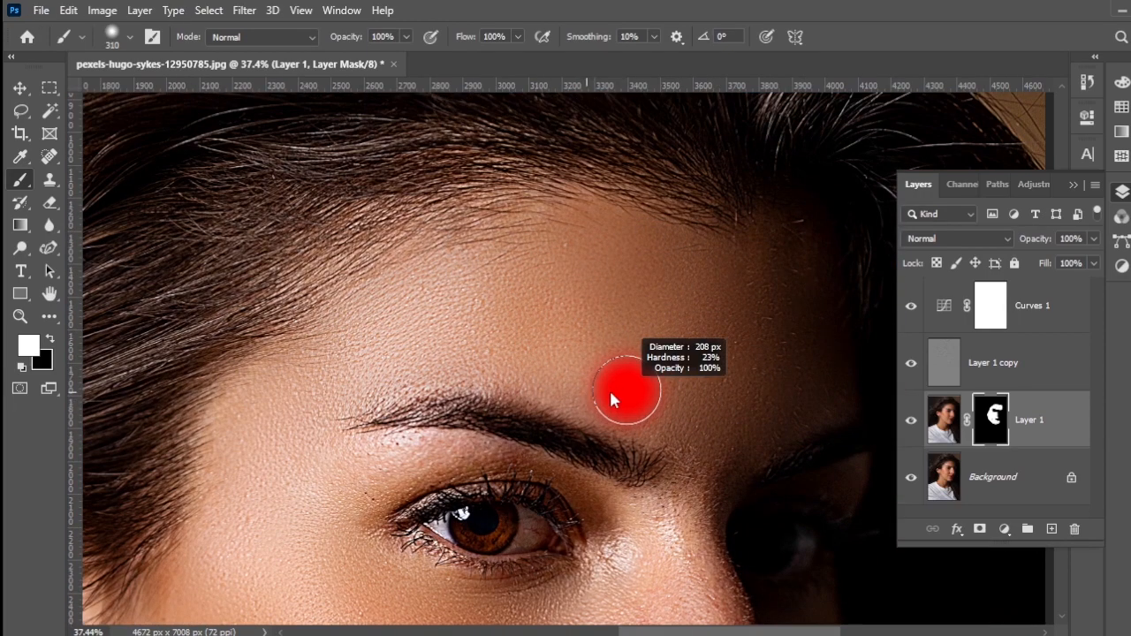
mouse_move(696, 501)
left_mouse_down()
mouse_move(673, 349)
mouse_move(690, 469)
mouse_move(573, 453)
left_mouse_up()
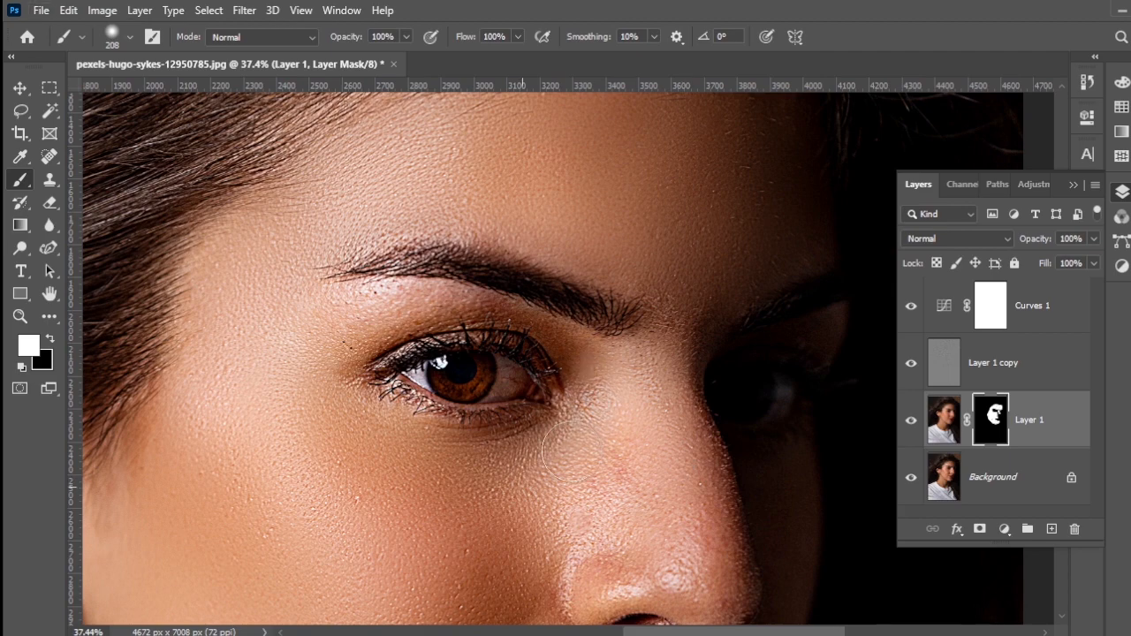
left_click_drag(672, 462, 657, 240)
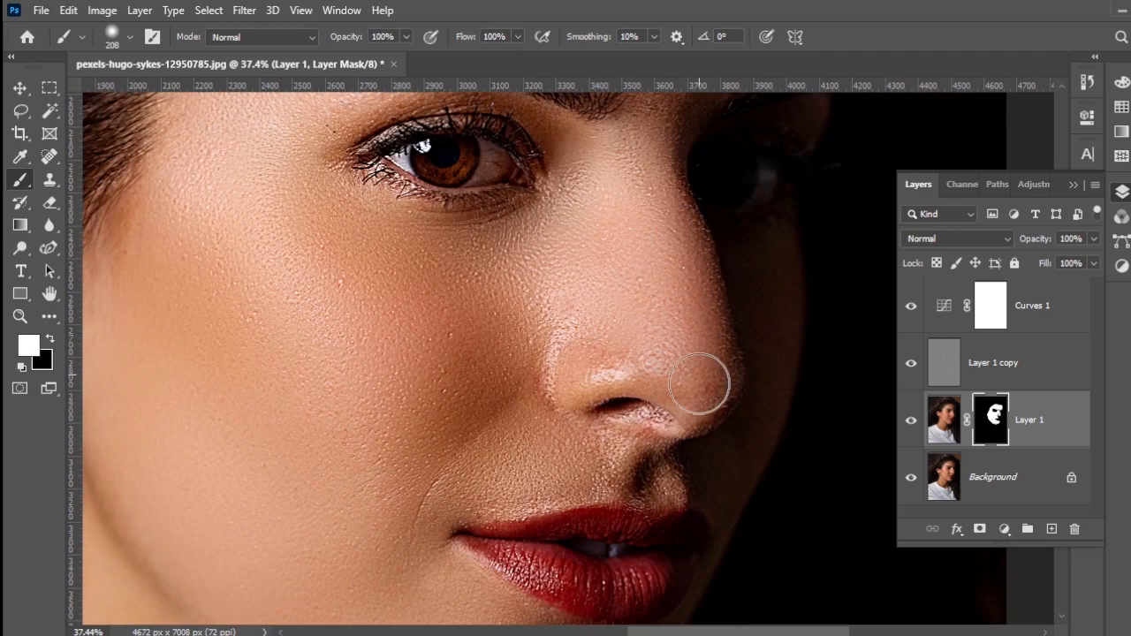
left_click_drag(649, 471, 490, 483)
left_click_drag(599, 330, 598, 450)
Step: Reduce the brush to about 101 px and paint the mask white over the skin between the eye and eyebrow
left_click_drag(596, 333, 578, 333)
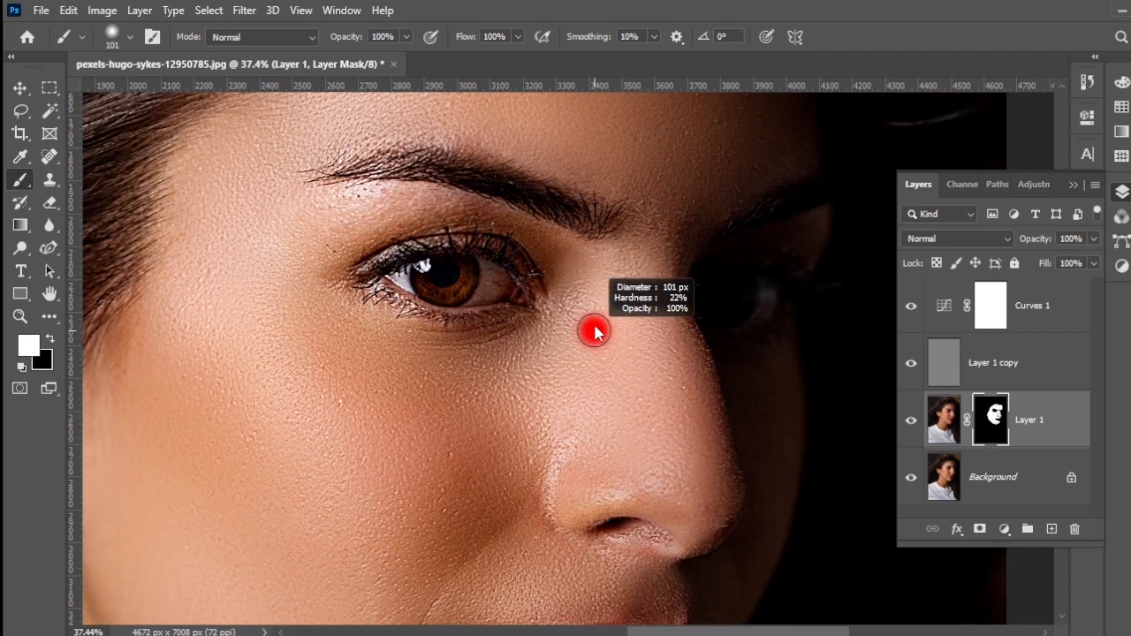
mouse_move(548, 233)
left_mouse_down()
mouse_move(392, 219)
mouse_move(402, 200)
mouse_move(335, 267)
left_mouse_up()
left_click_drag(399, 202, 394, 318)
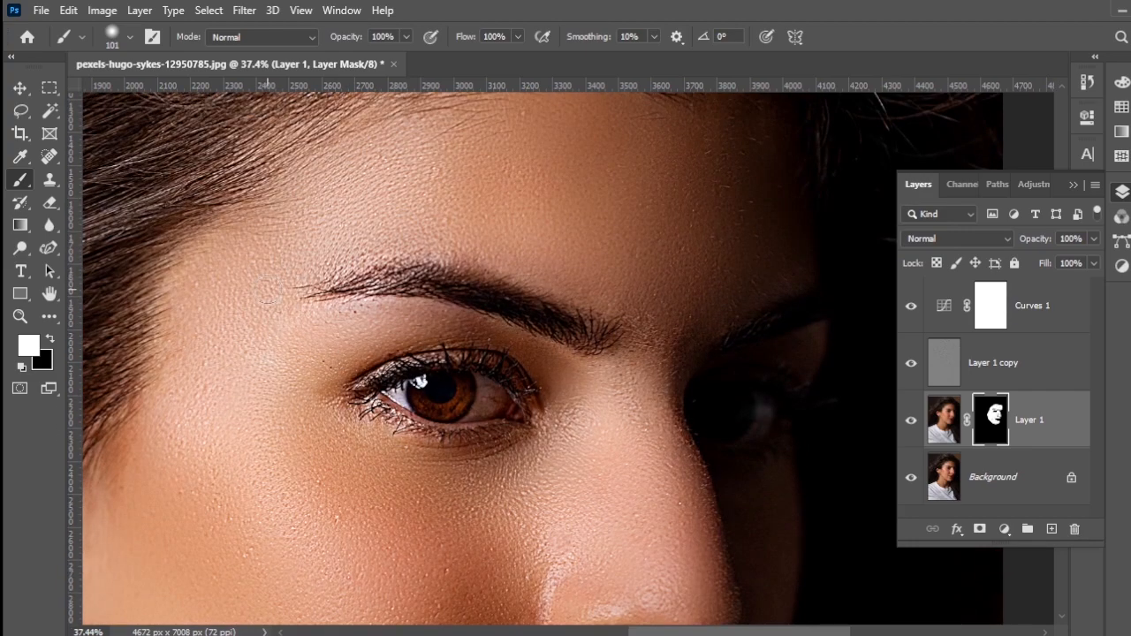
left_click_drag(267, 300, 401, 178)
Step: Reveal the smoothing along the jaw edge and across the neck, enlarging the brush to about 443 px for the neck
mouse_move(597, 575)
left_mouse_down()
mouse_move(566, 371)
mouse_move(629, 392)
left_mouse_up()
left_click_drag(346, 215, 352, 215)
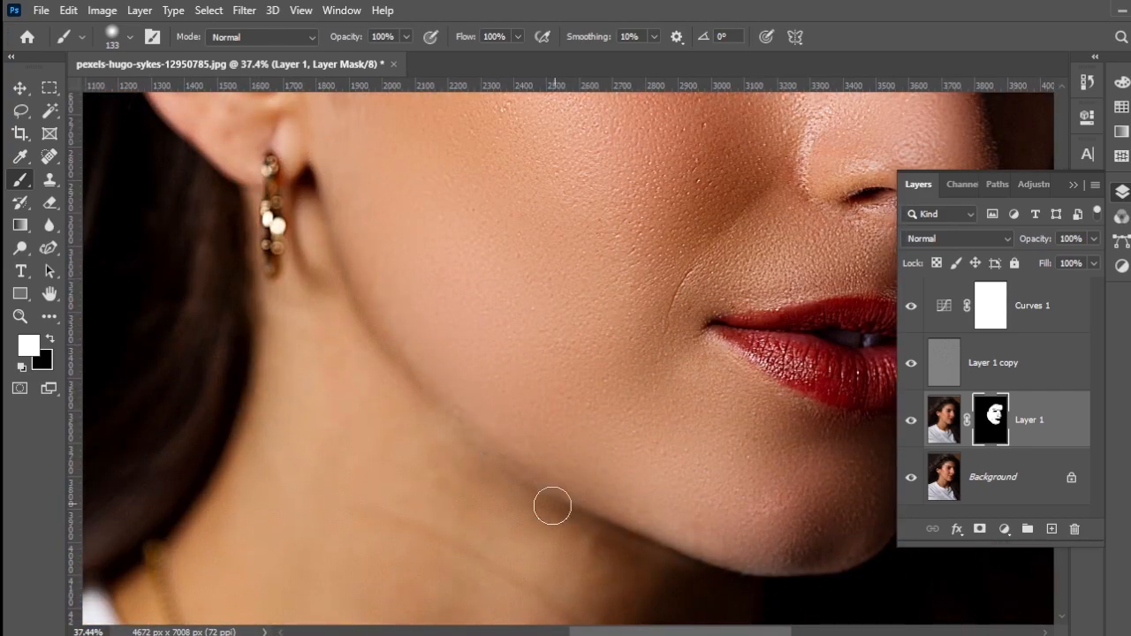
left_click_drag(551, 505, 510, 298)
mouse_move(408, 415)
left_mouse_down()
mouse_move(460, 427)
mouse_move(458, 413)
left_mouse_up()
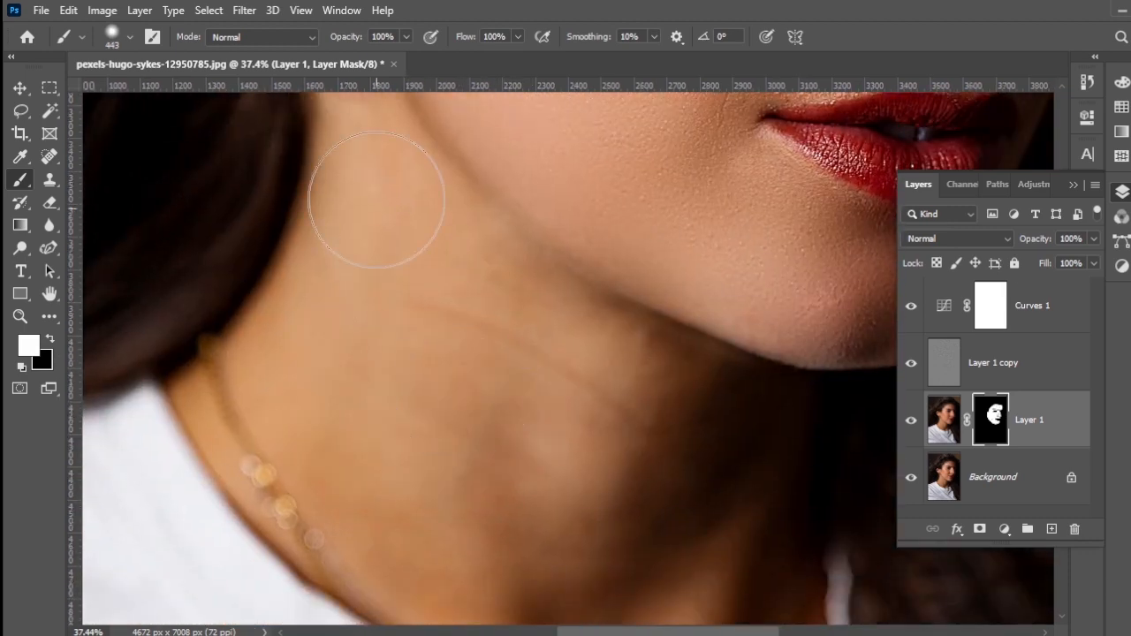
left_click_drag(303, 430, 260, 298)
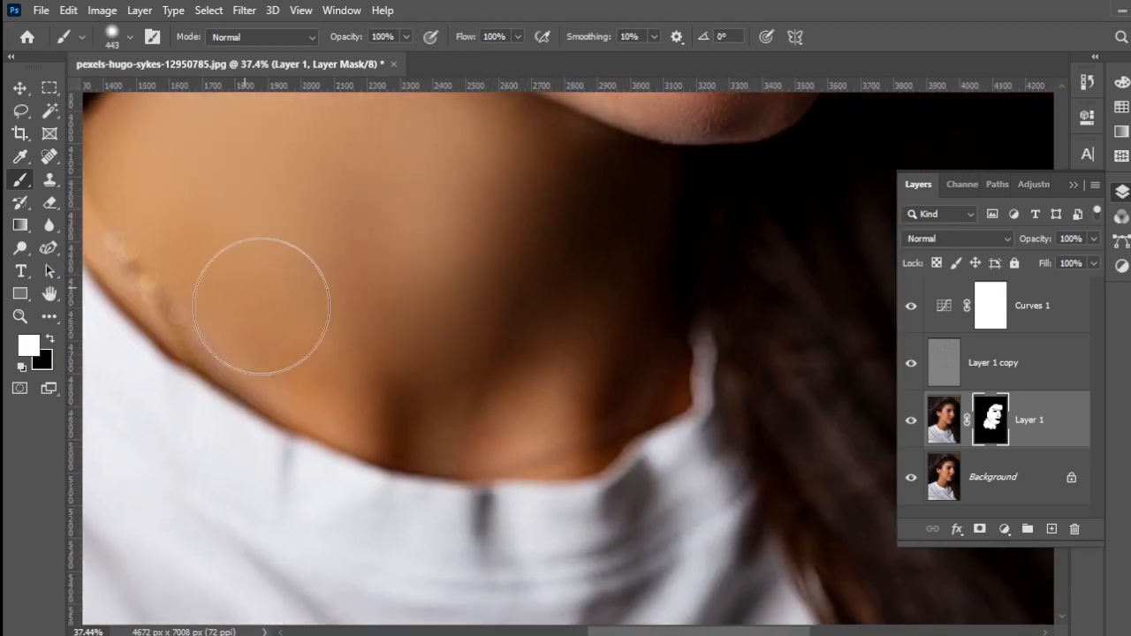
Step: Inspect the retouched face, then compare before and after by toggling Curves 1 and all layers above the Background
scroll(590, 334, "down", 7)
scroll(590, 333, "up", 8)
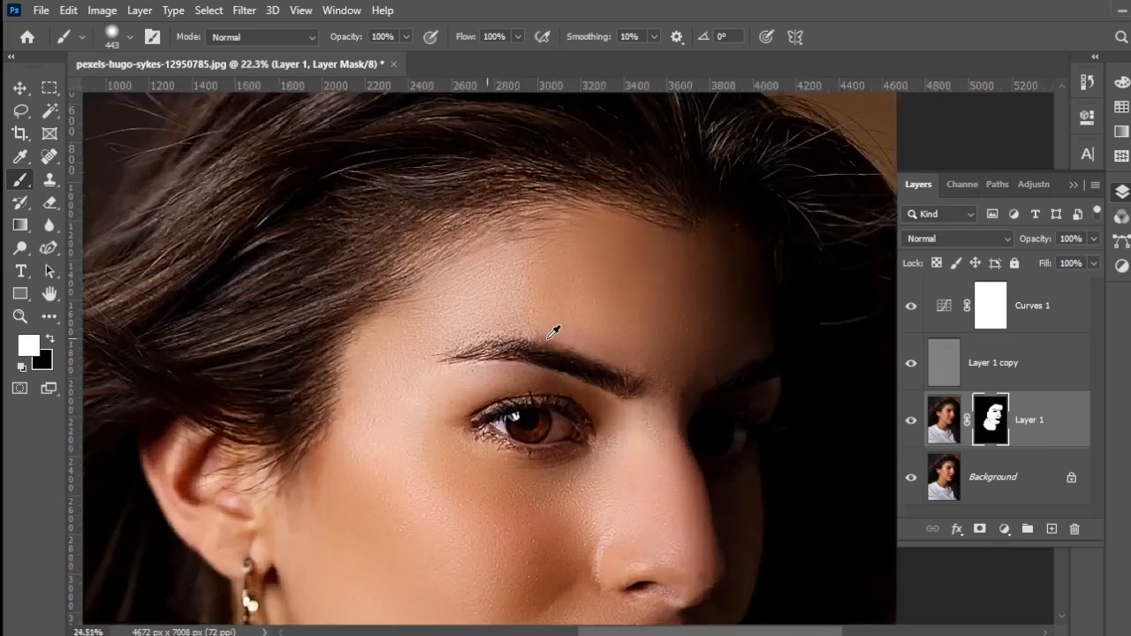
scroll(610, 459, "down", 5)
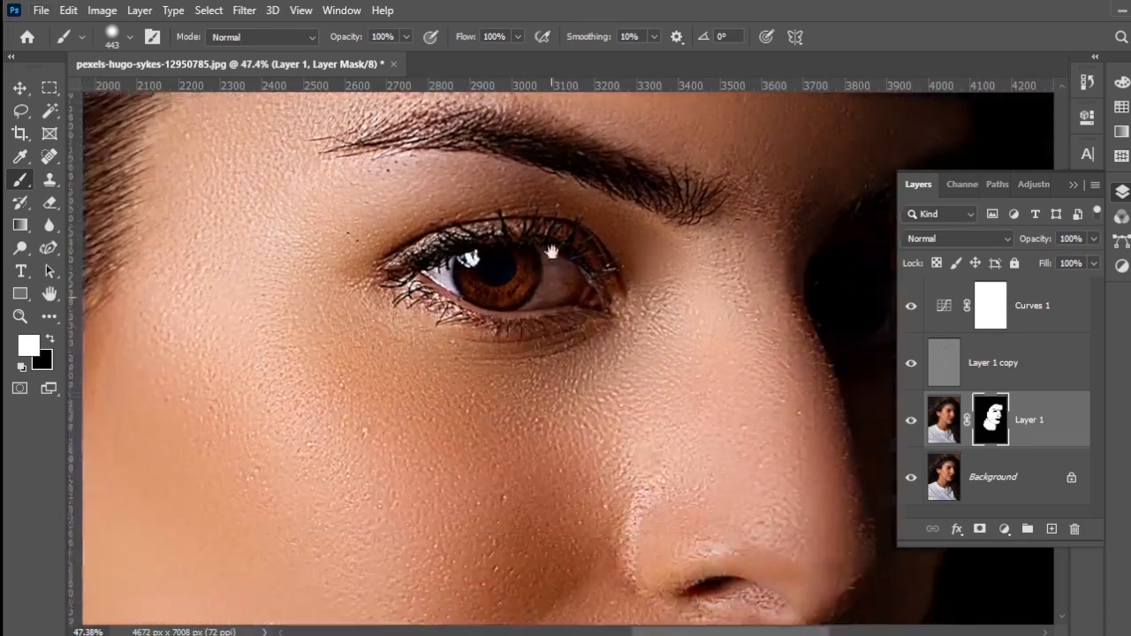
scroll(590, 316, "down", 3)
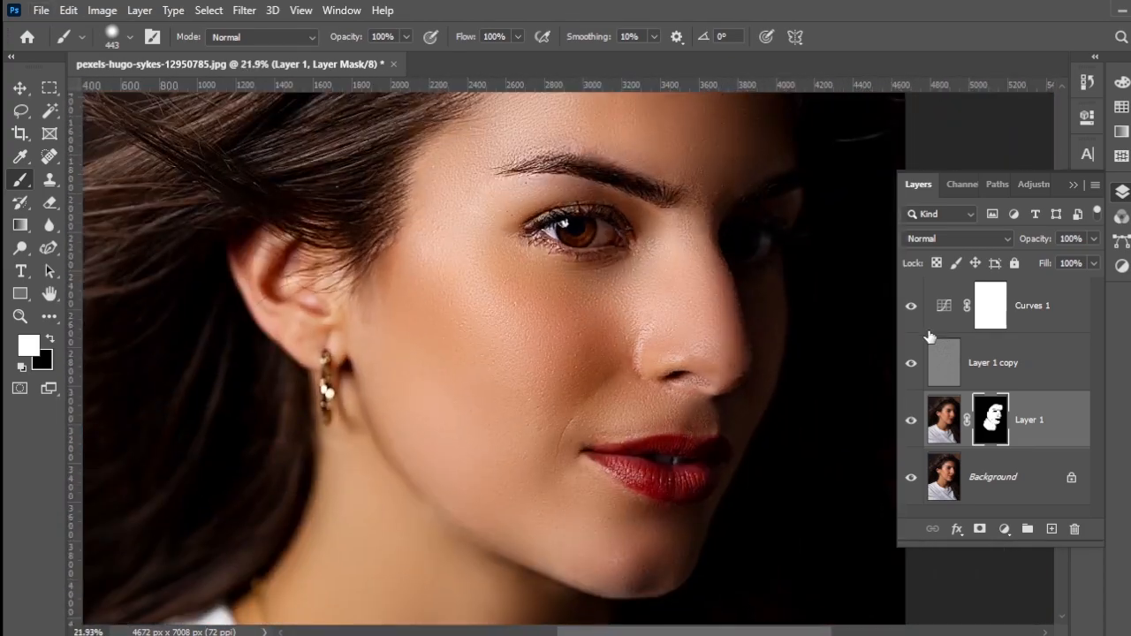
left_click(910, 307)
left_click(911, 310)
left_click(911, 478, "alt")
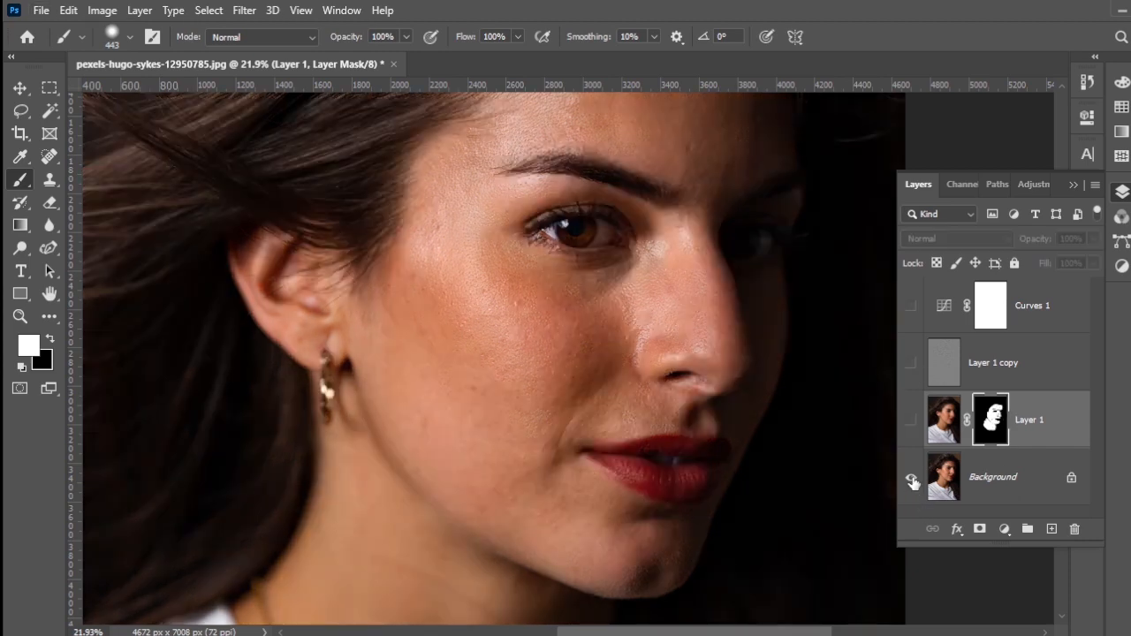
left_click(912, 480, "alt")
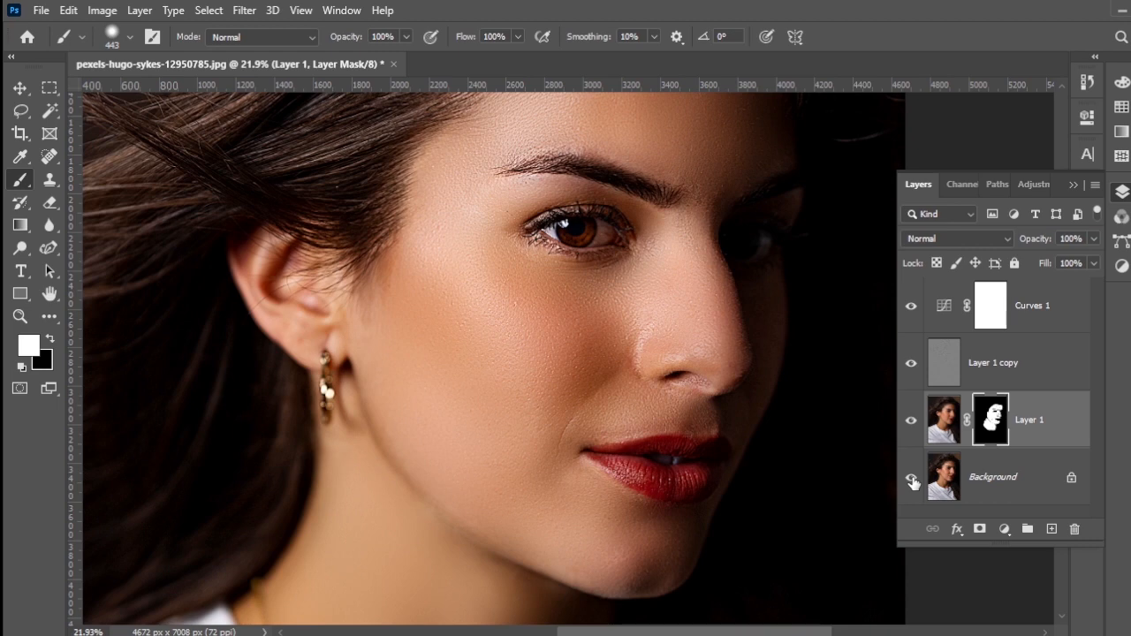
left_click(912, 480, "alt")
left_click(913, 480, "alt")
left_click(911, 308)
left_click(911, 480, "alt")
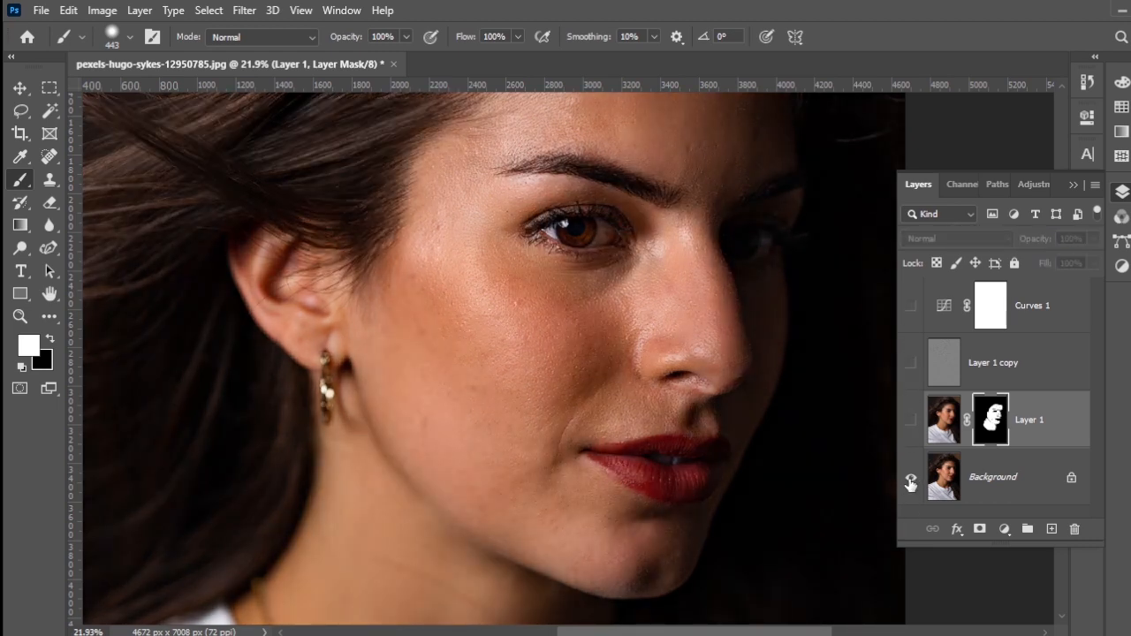
left_click(911, 480, "alt")
left_click(912, 480, "alt")
left_click(911, 480, "alt")
left_click(912, 306)
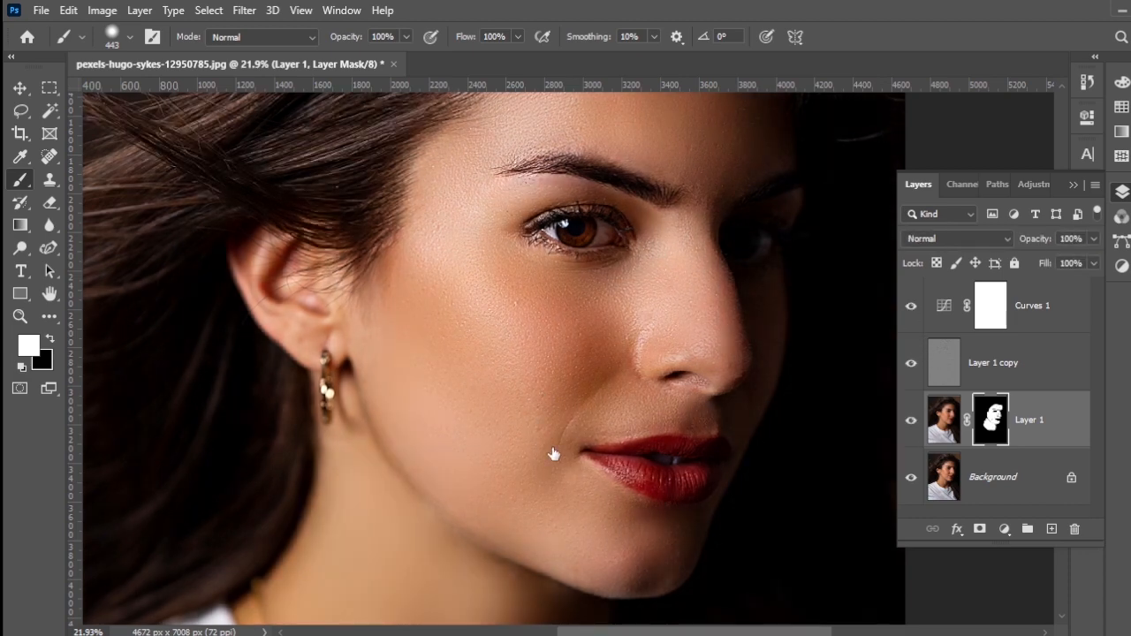
Step: Examine the skin texture on the cheek, under the eye and on the nose at close range
scroll(478, 400, "up", 5)
left_click_drag(611, 283, 440, 473)
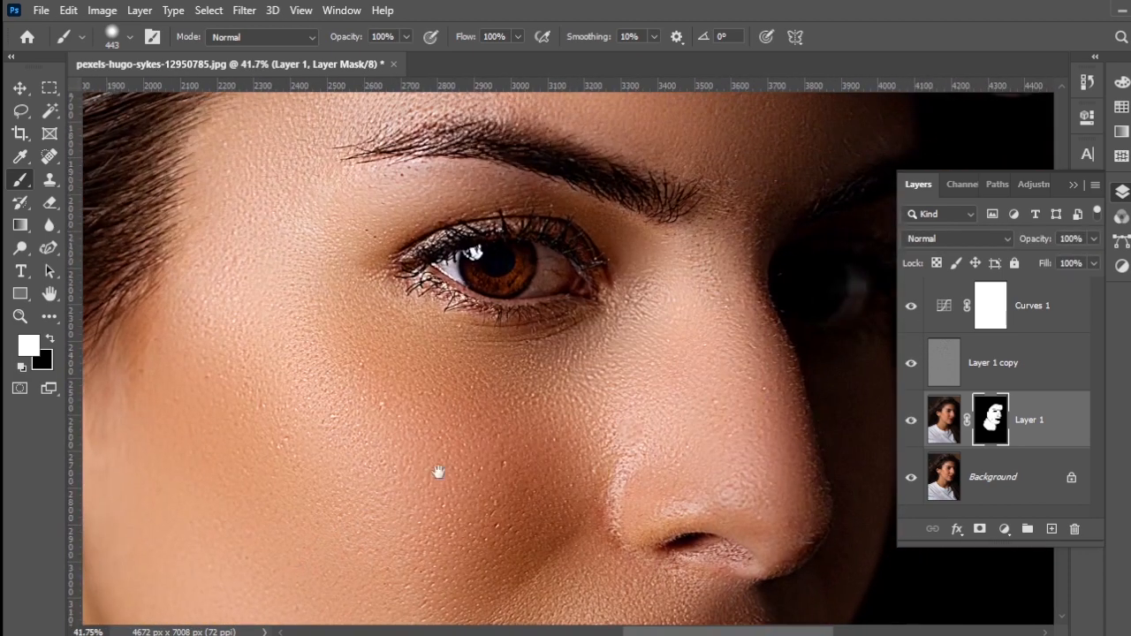
left_click_drag(584, 381, 396, 437)
left_click_drag(429, 536, 562, 361)
scroll(453, 325, "up", 2)
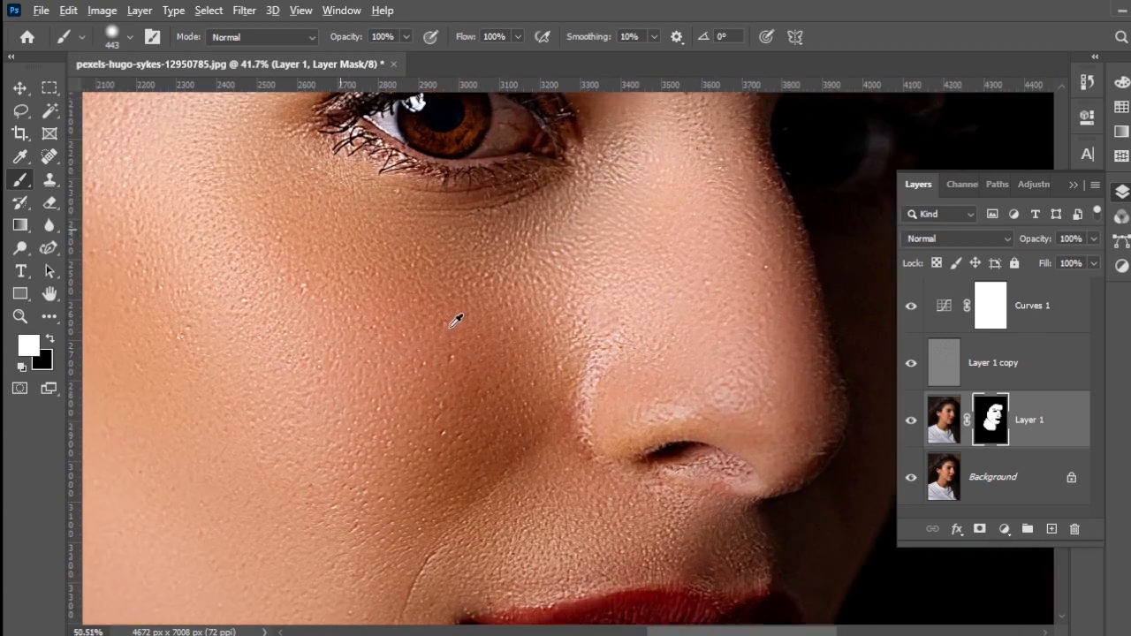
scroll(453, 320, "up", 2)
left_click_drag(527, 263, 410, 370)
Step: Choose the Spot Healing Brush at about 29 px in Content-Aware mode and make Layer 1 copy the active layer
left_click(23, 207)
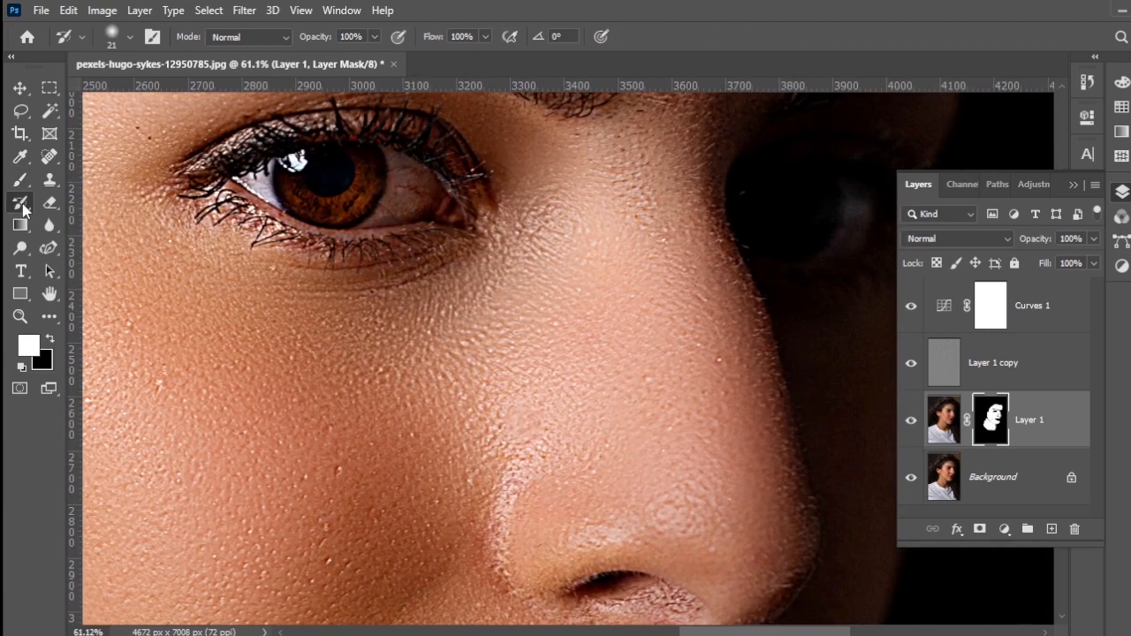
left_click(53, 183)
left_click(49, 157)
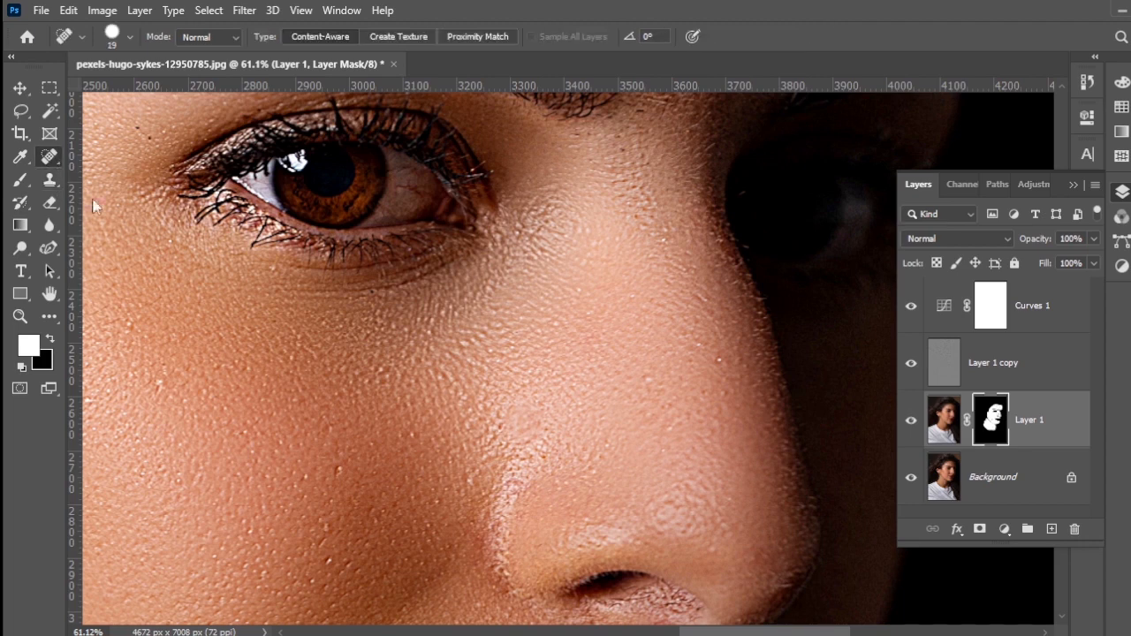
mouse_move(407, 375)
left_mouse_down()
mouse_move(419, 376)
mouse_move(417, 315)
left_mouse_up()
left_click_drag(418, 372, 444, 386)
left_click_drag(498, 327, 504, 375)
left_click_drag(506, 343, 495, 343)
key("alt+bracketright")
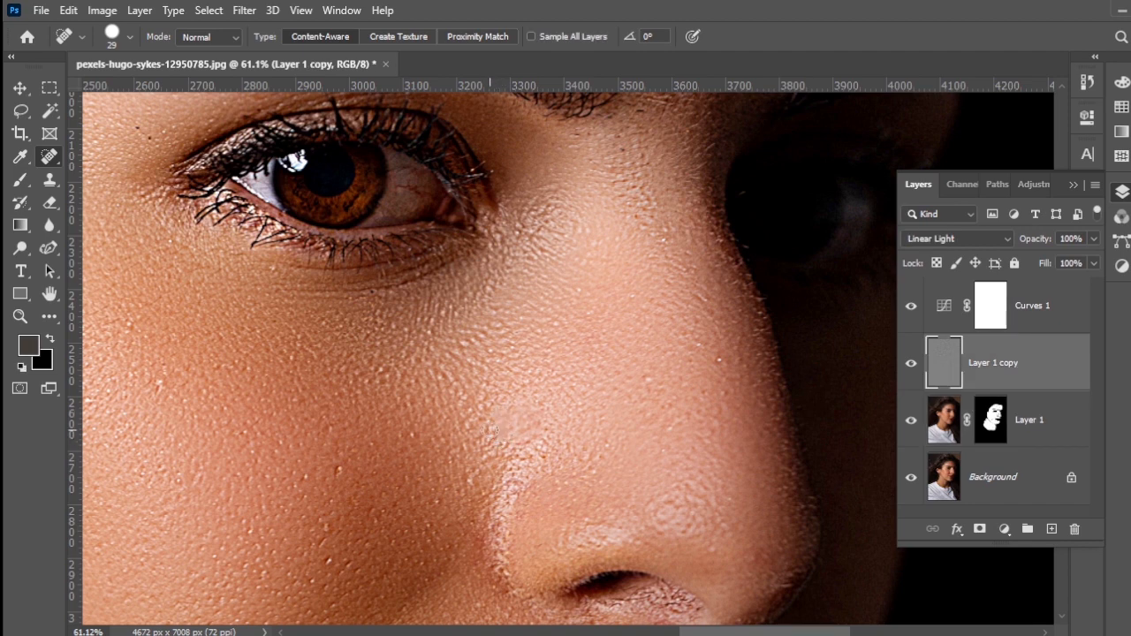
Step: Set the healing brush to about 42 px with 76% hardness
mouse_move(372, 393)
left_mouse_down()
mouse_move(397, 396)
mouse_move(378, 393)
left_mouse_up()
mouse_move(376, 391)
left_mouse_down()
mouse_move(380, 313)
mouse_move(382, 346)
left_mouse_up()
right_click(382, 346)
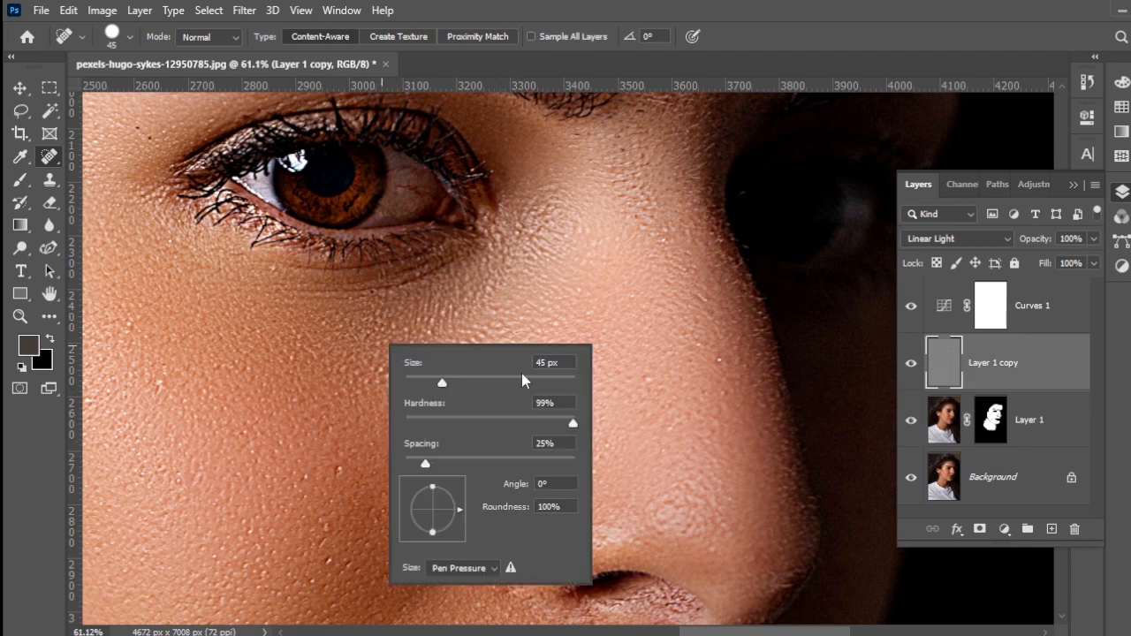
left_click_drag(542, 426, 535, 426)
left_click_drag(244, 345, 261, 347)
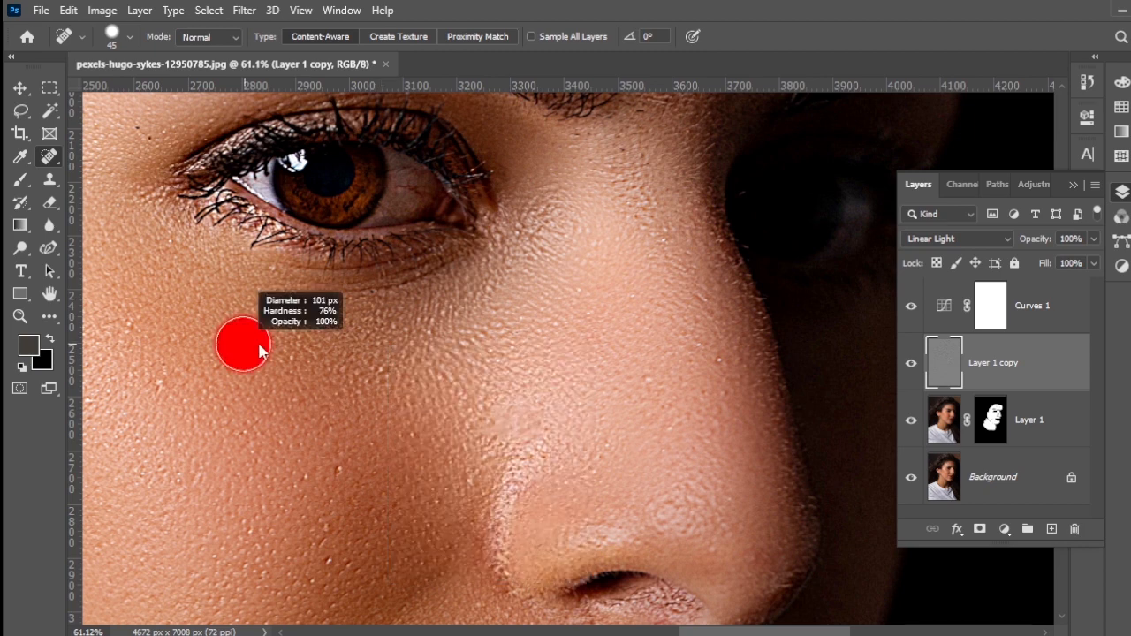
Step: Heal the small texture flaws on the cheek beside the nose on Layer 1 copy
mouse_move(167, 364)
left_mouse_down()
mouse_move(327, 389)
mouse_move(366, 408)
mouse_move(321, 404)
left_mouse_up()
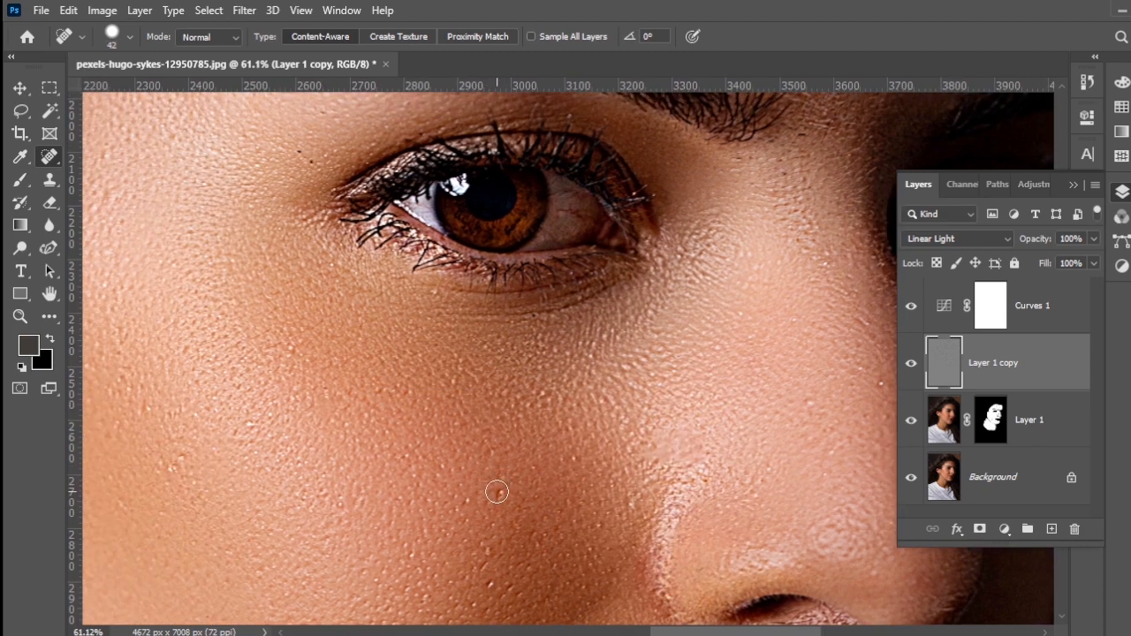
left_click_drag(468, 501, 459, 354)
left_click(439, 404)
left_click(467, 450)
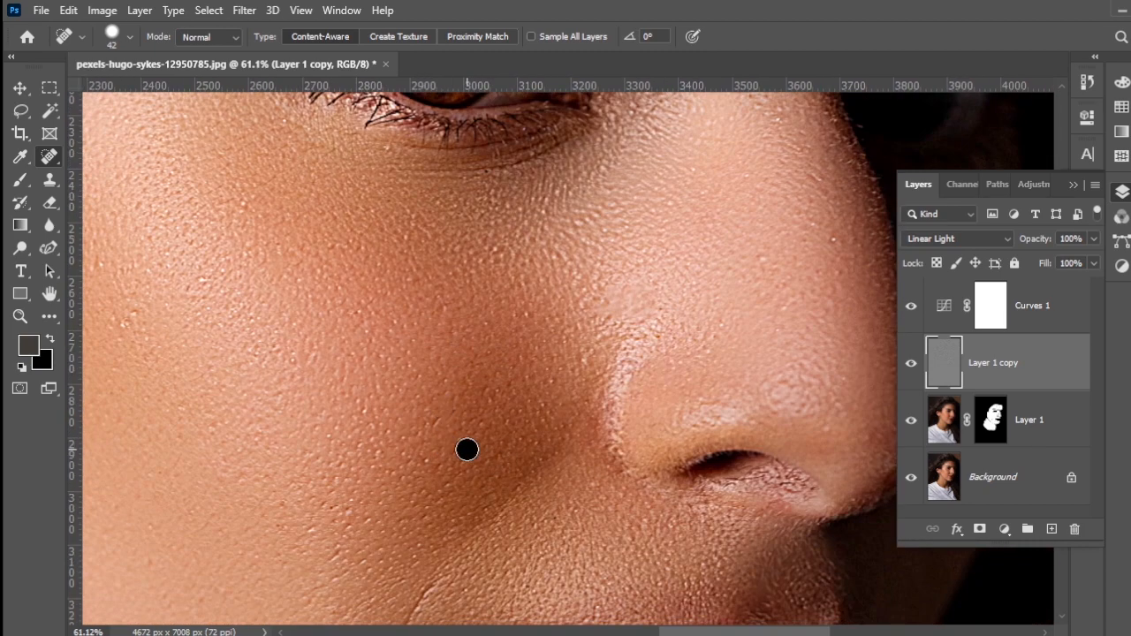
left_click(446, 468)
Step: Adjust the healing brush to 46 px with about 53% hardness and heal texture spots across the outer cheek and temple side
right_click(342, 355)
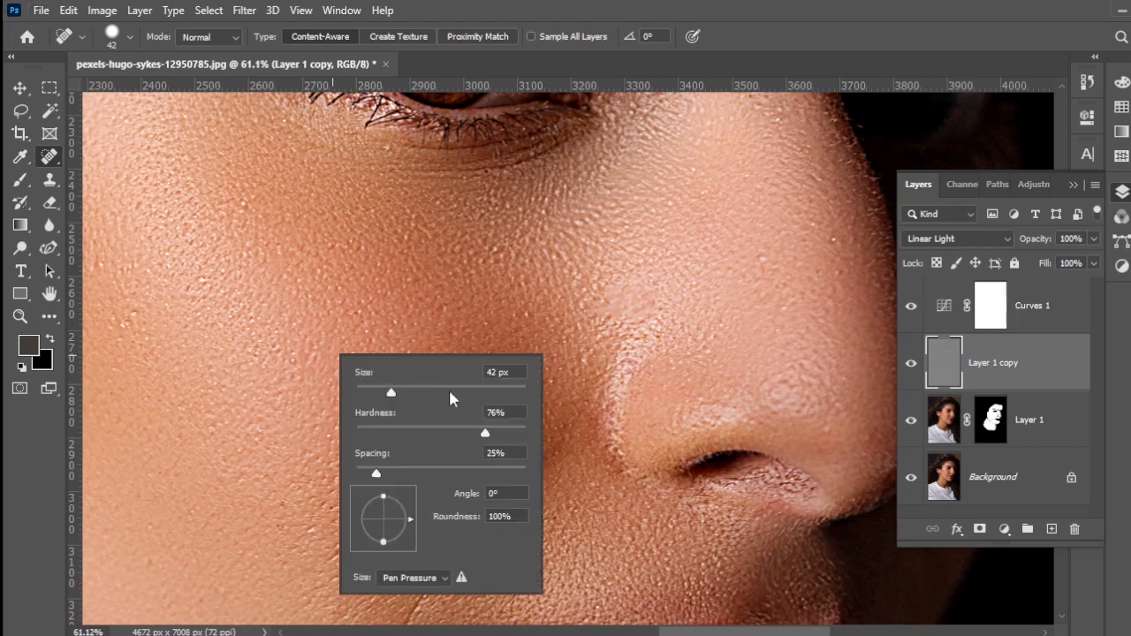
left_click_drag(452, 432, 445, 432)
left_click_drag(392, 394, 394, 394)
left_click(214, 369)
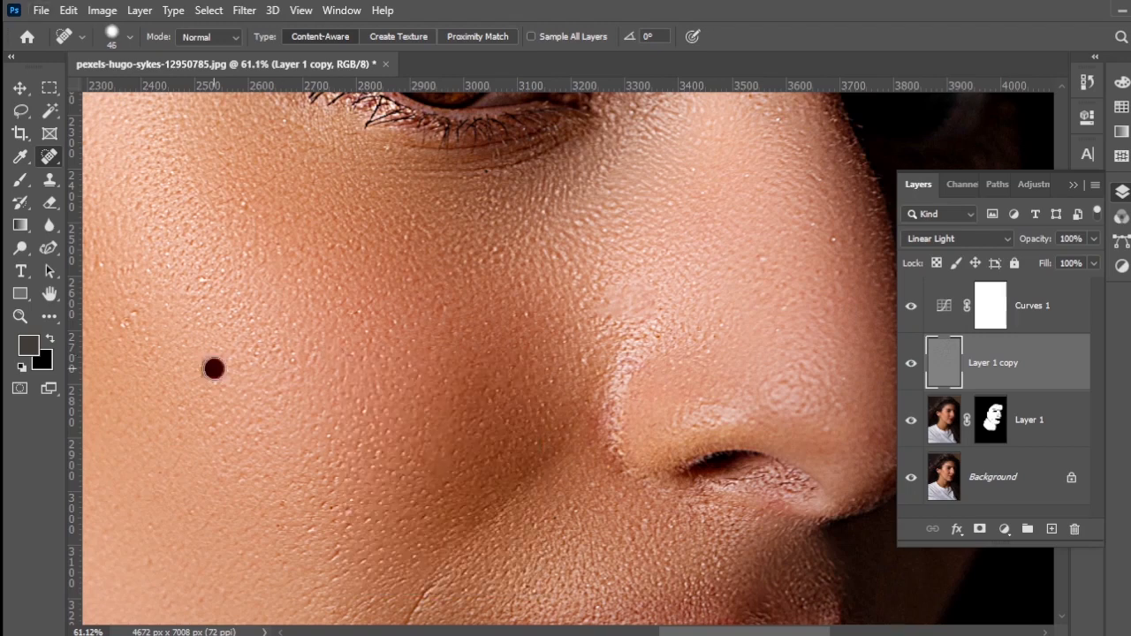
left_click_drag(102, 335, 261, 366)
left_click(278, 358)
left_click_drag(212, 294, 272, 361)
left_click(284, 339)
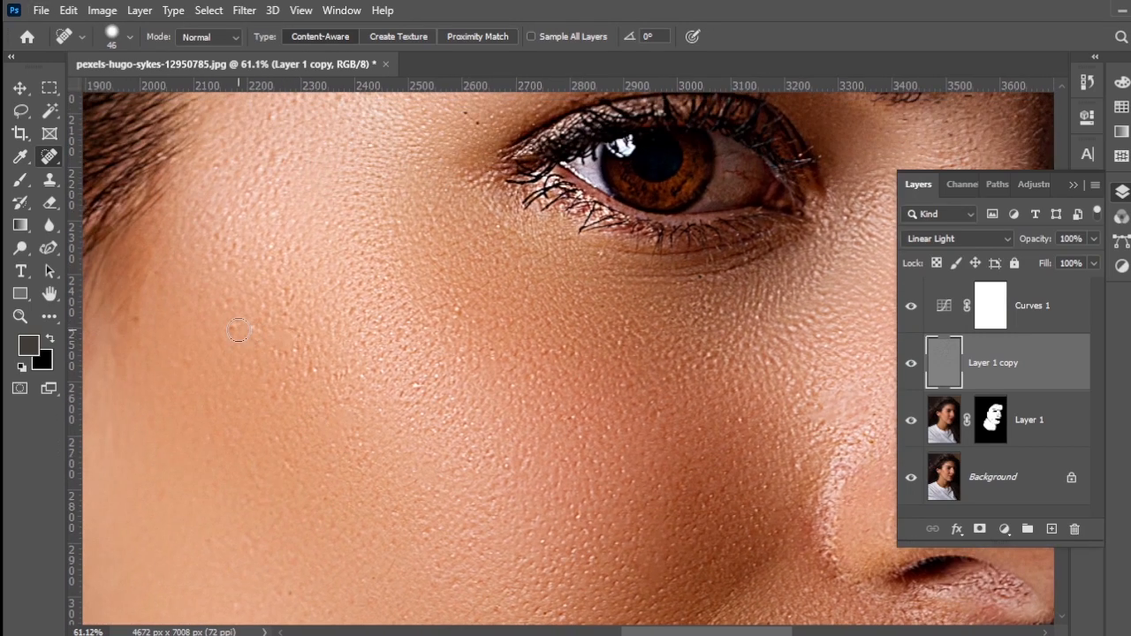
left_click_drag(448, 192, 368, 360)
left_click(397, 288)
Step: Try healing the rough texture between the inner eye corner and the nose bridge, and undo those strokes
mouse_move(787, 373)
left_mouse_down()
mouse_move(597, 394)
mouse_move(475, 311)
left_mouse_up()
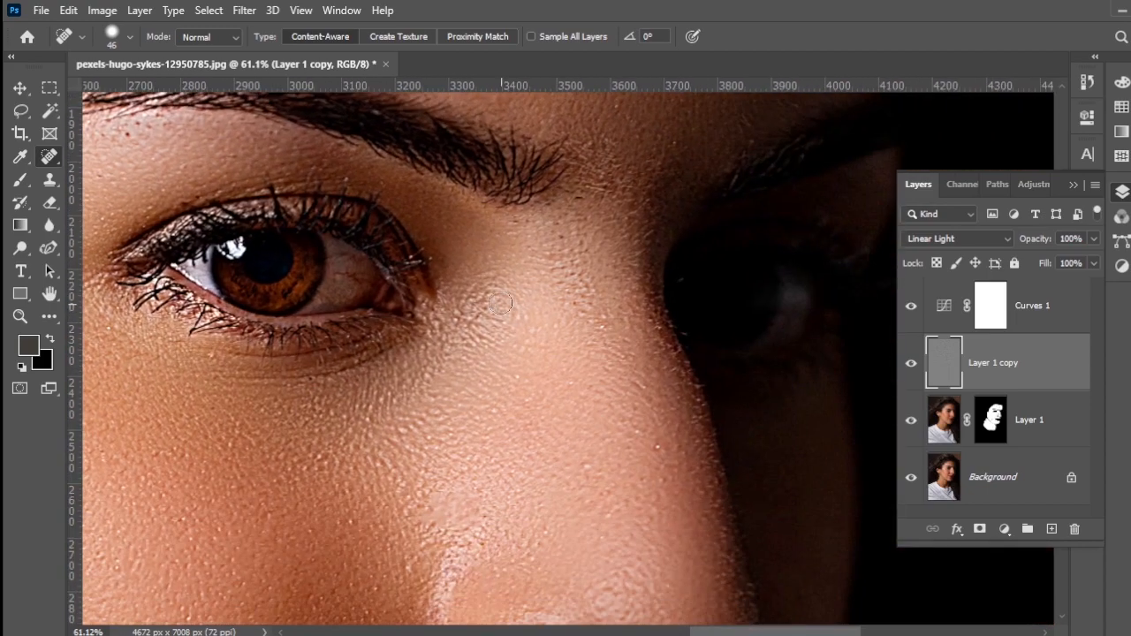
left_click(501, 298)
left_click(467, 292)
right_click(474, 340, "alt")
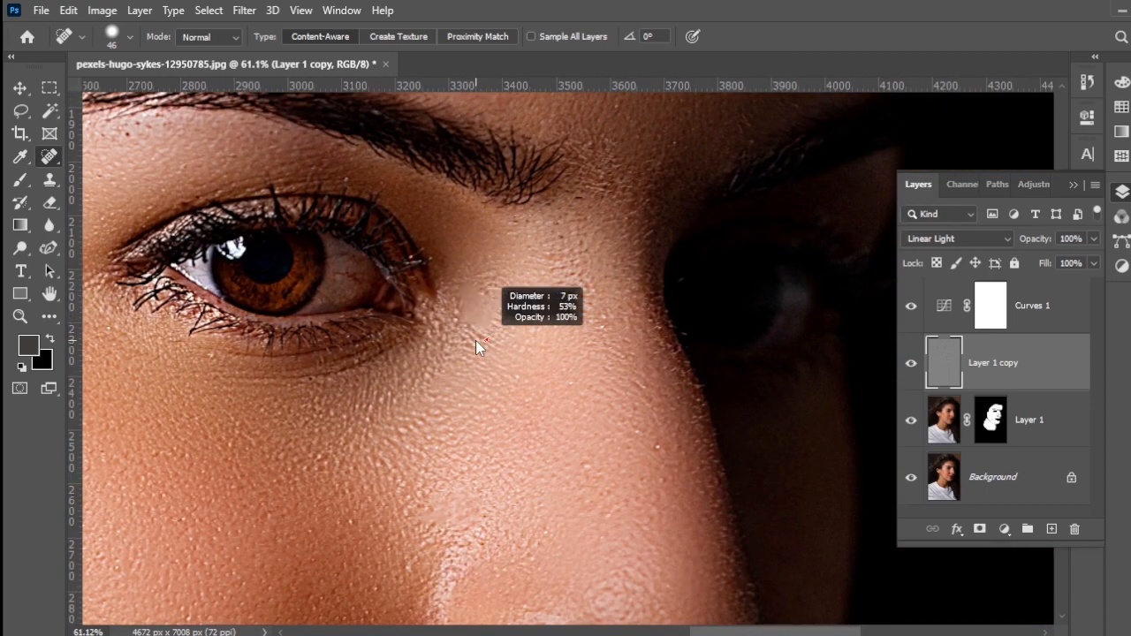
key("ctrl+z")
key("ctrl+z")
key("ctrl+z")
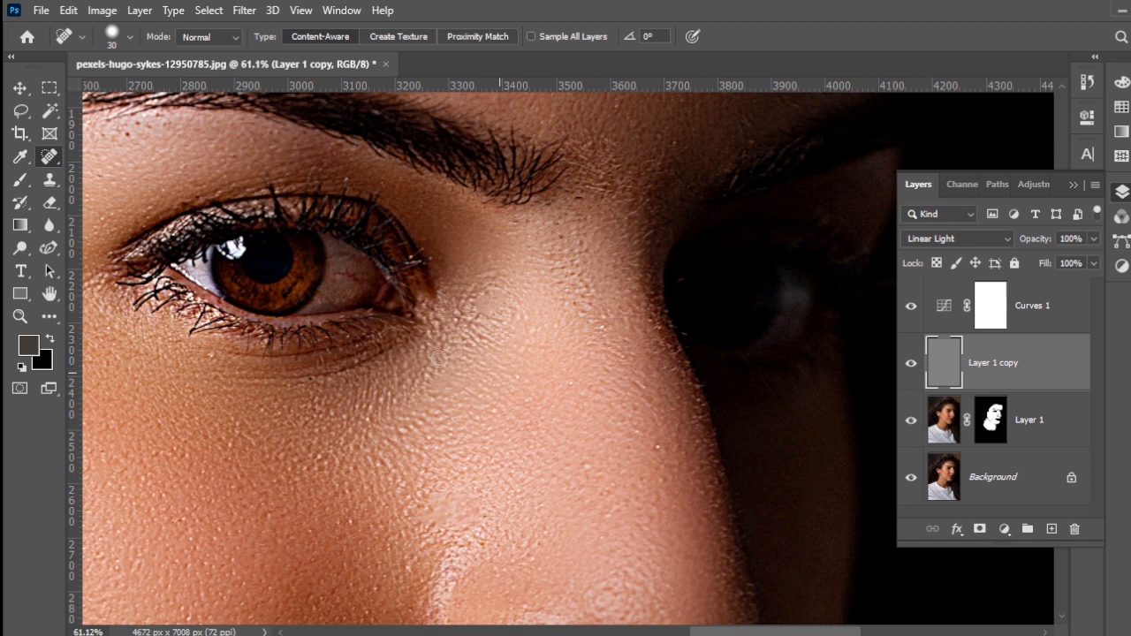
Step: Check Layer 1 against Layer 1 copy, and inspect the skin texture around the nose and over the whole face
left_click(948, 421)
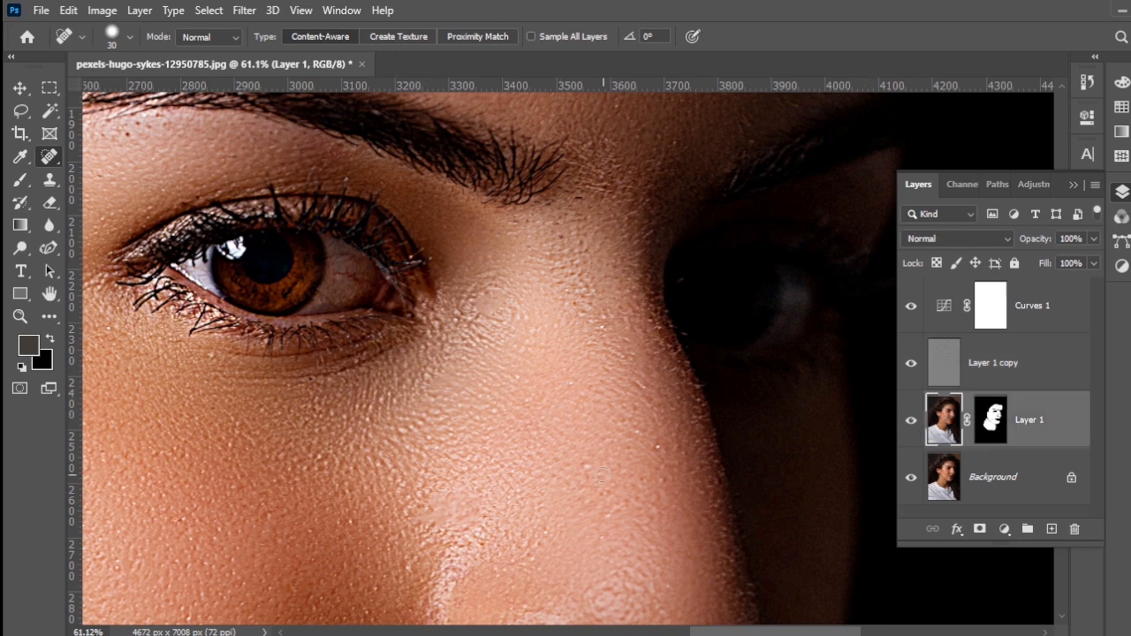
left_click(910, 365)
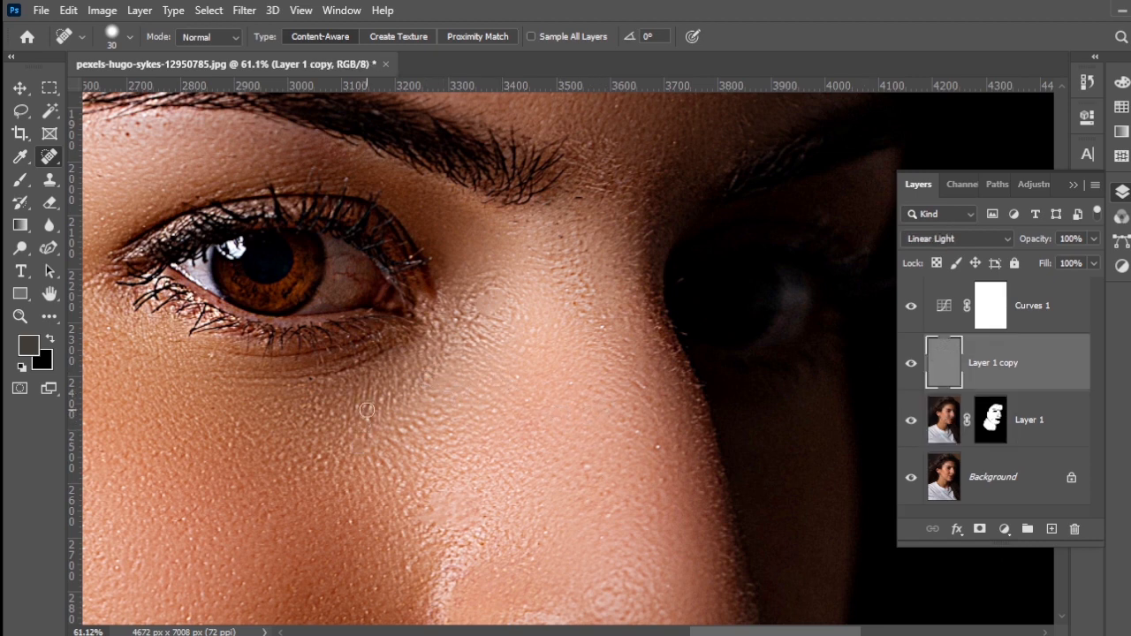
left_click_drag(602, 464, 471, 324)
left_click_drag(540, 492, 538, 383)
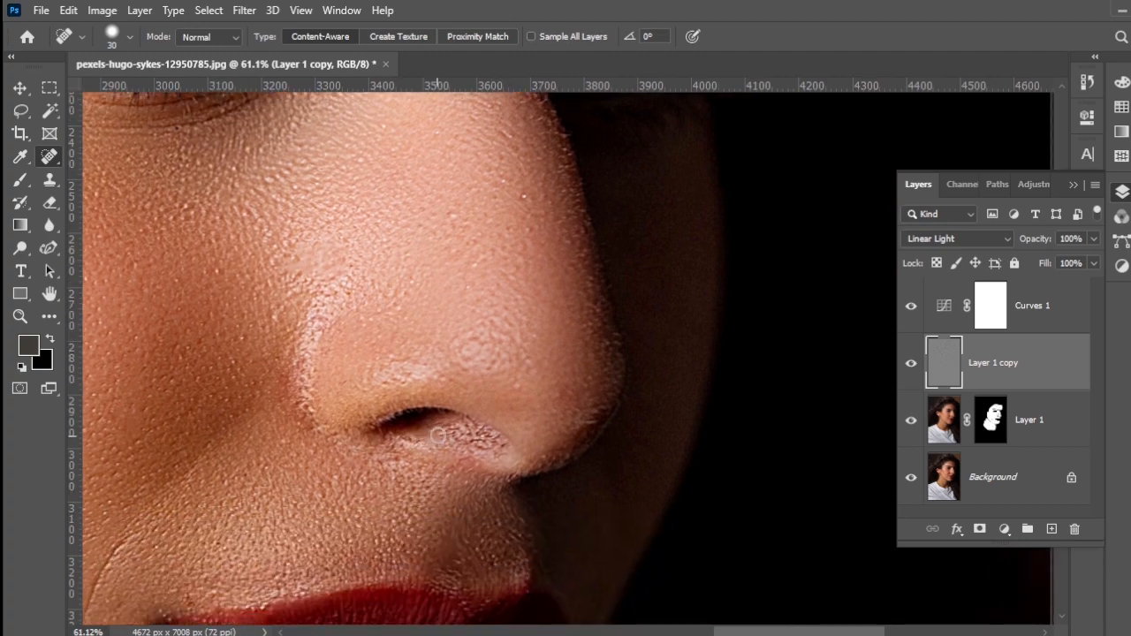
scroll(439, 435, "down", 6)
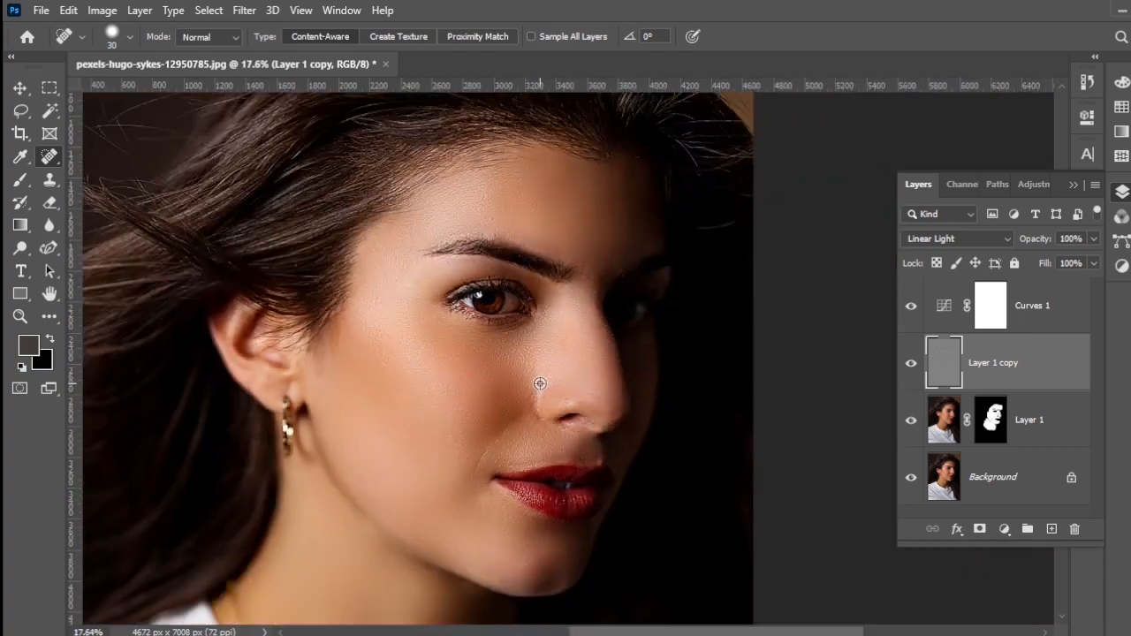
Step: Open the Background layer in the Camera Raw Filter and preview the cheek and nose at 50% zoom
left_click(959, 427)
double_click(960, 480)
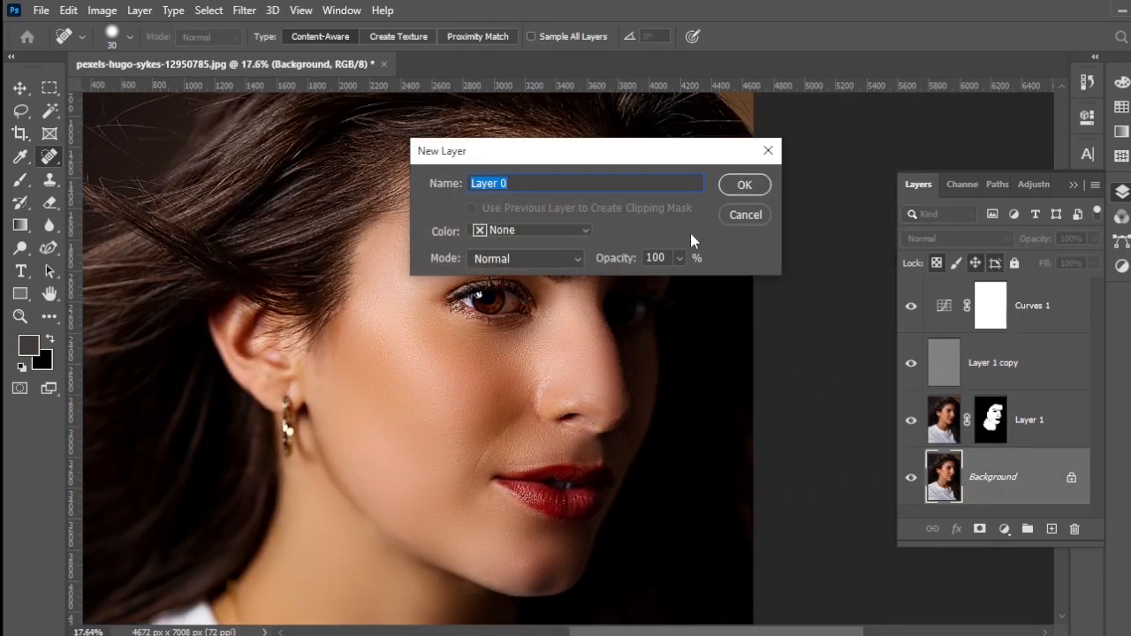
left_click(747, 218)
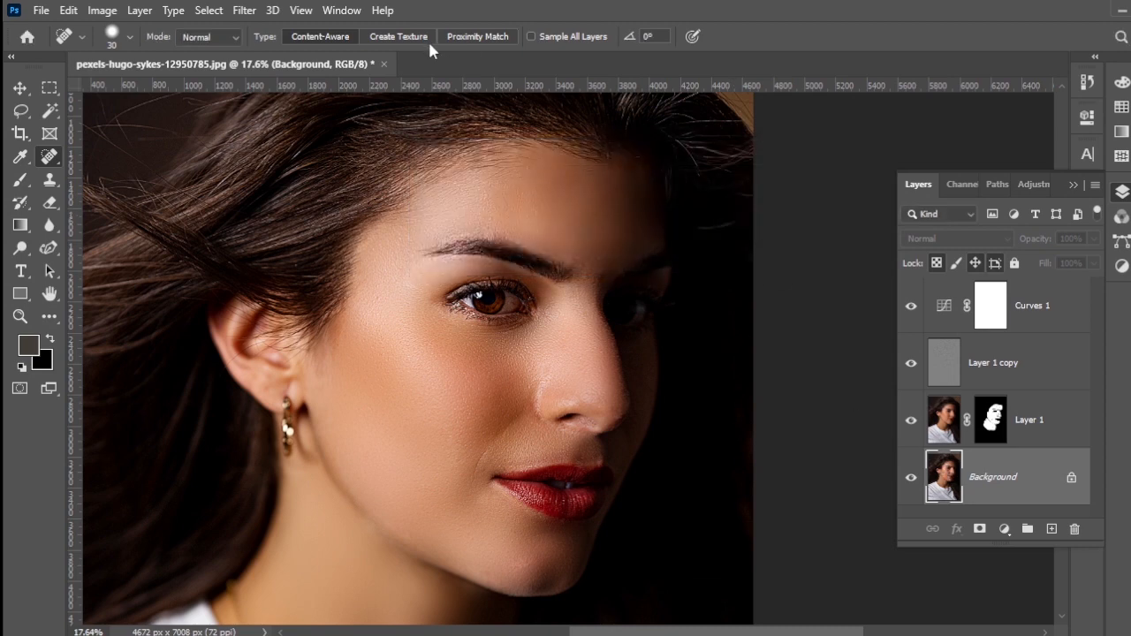
left_click(244, 11)
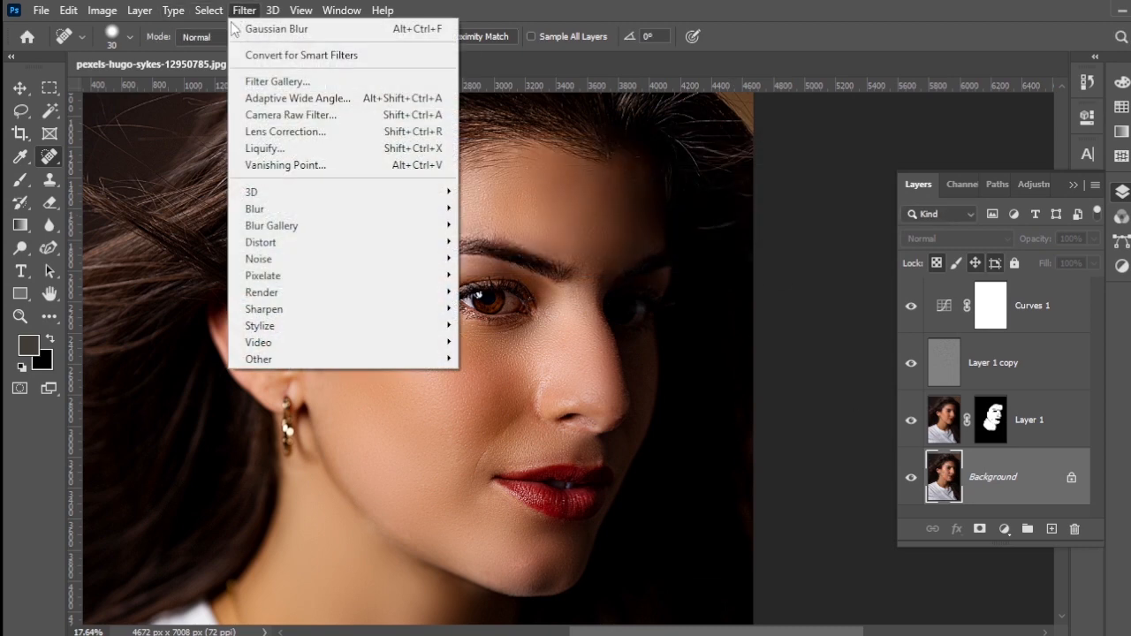
left_click(311, 115)
left_click(134, 565)
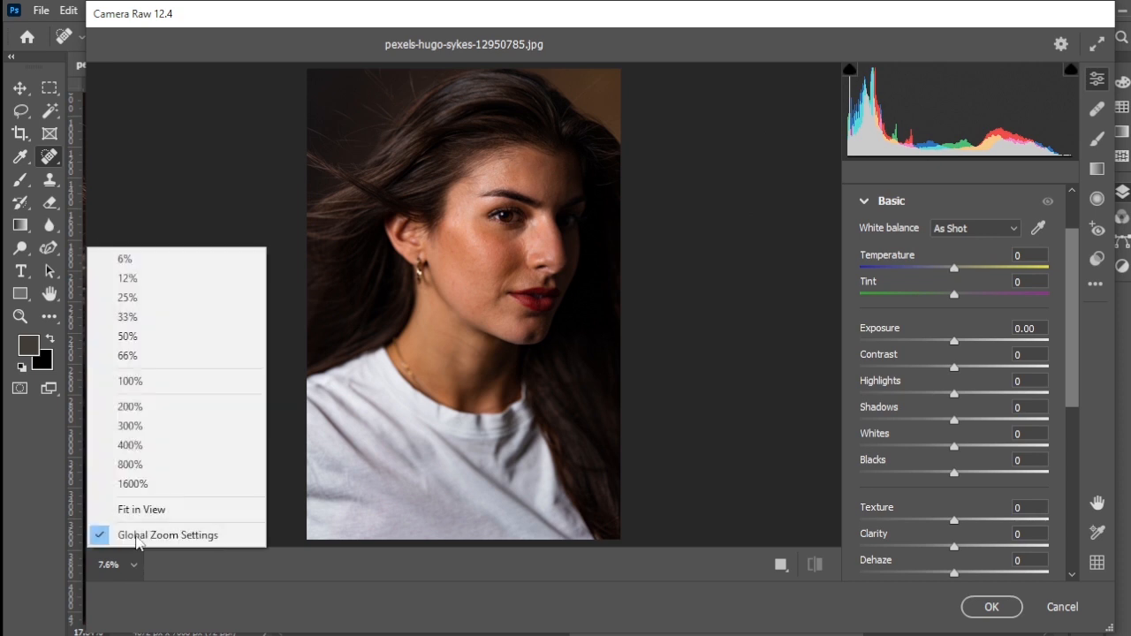
left_click(128, 337)
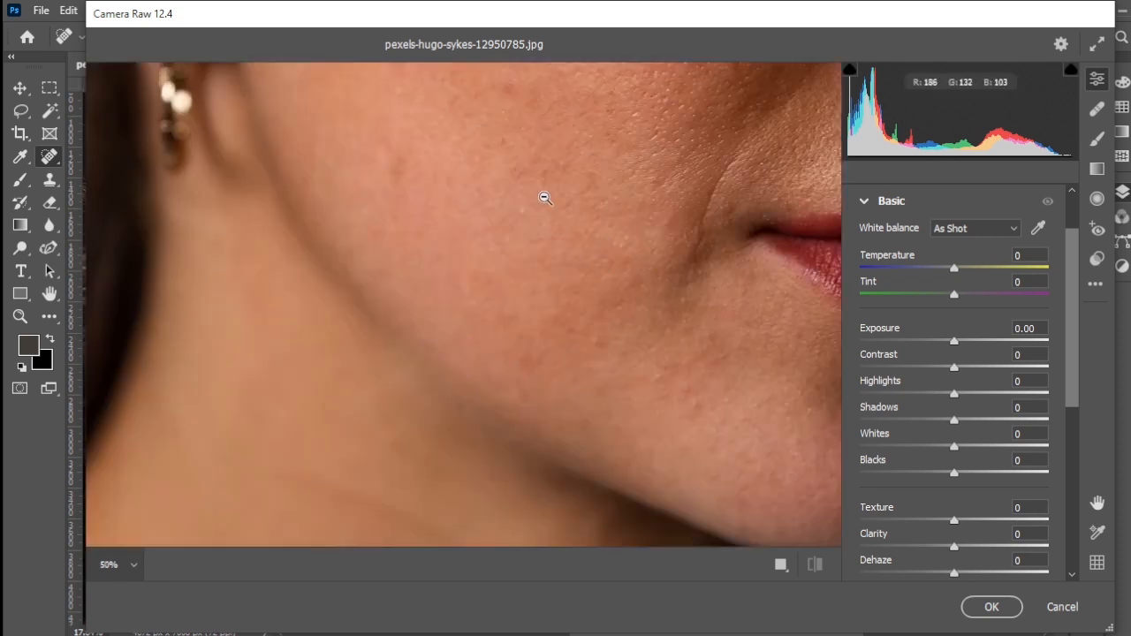
left_click_drag(545, 198, 404, 406)
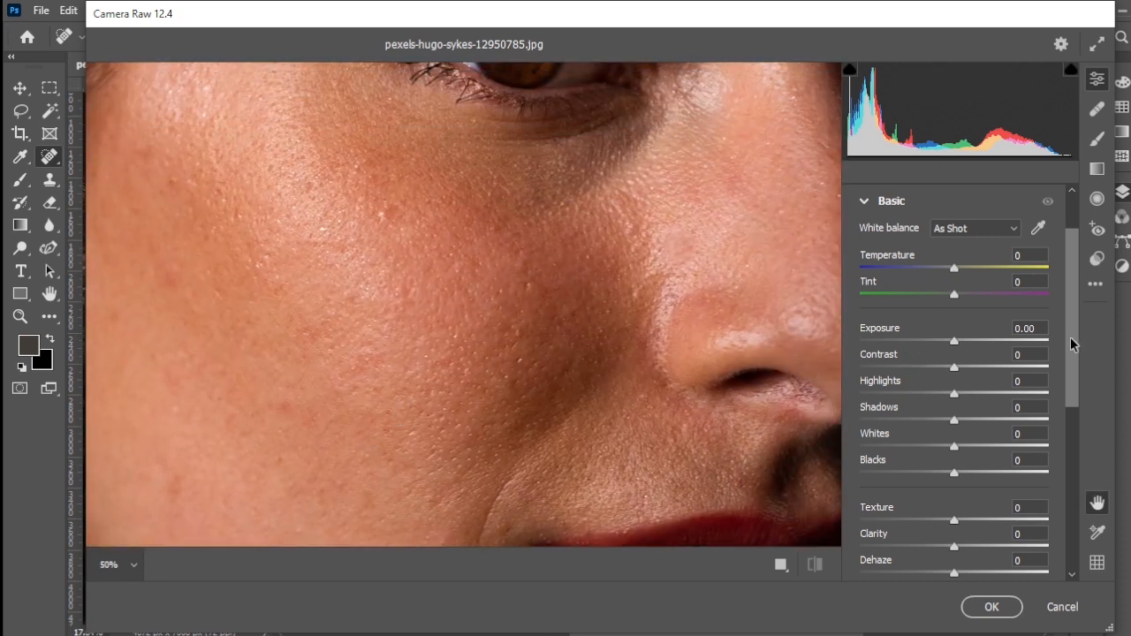
Step: Set Clarity to -47 for the Background layer and apply the Camera Raw Filter
left_click_drag(1072, 344, 1076, 416)
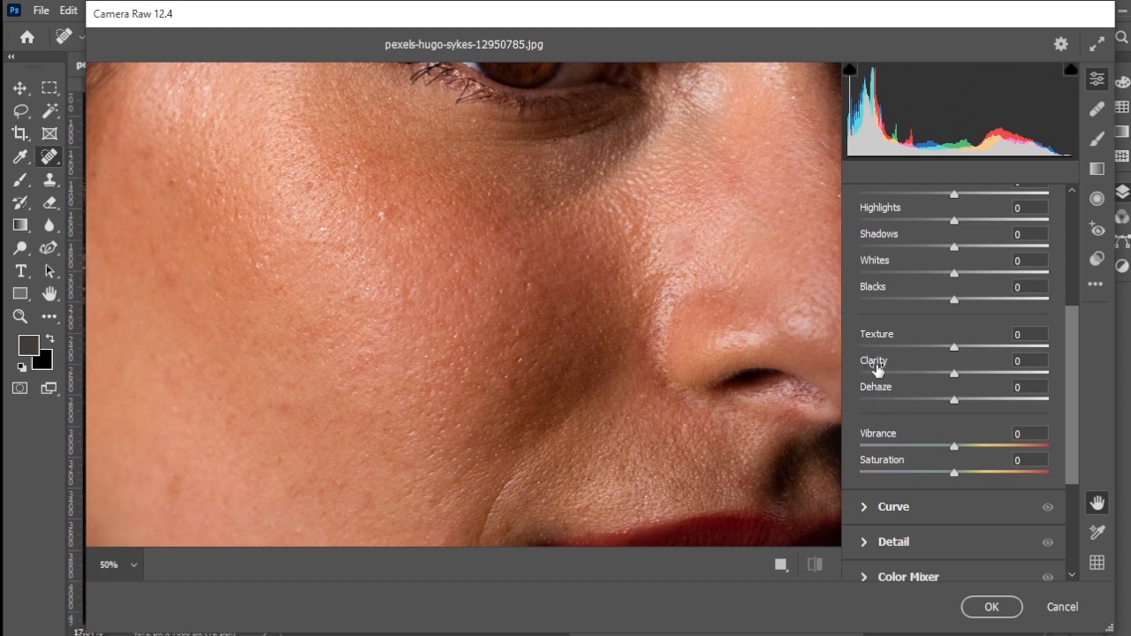
type("-30")
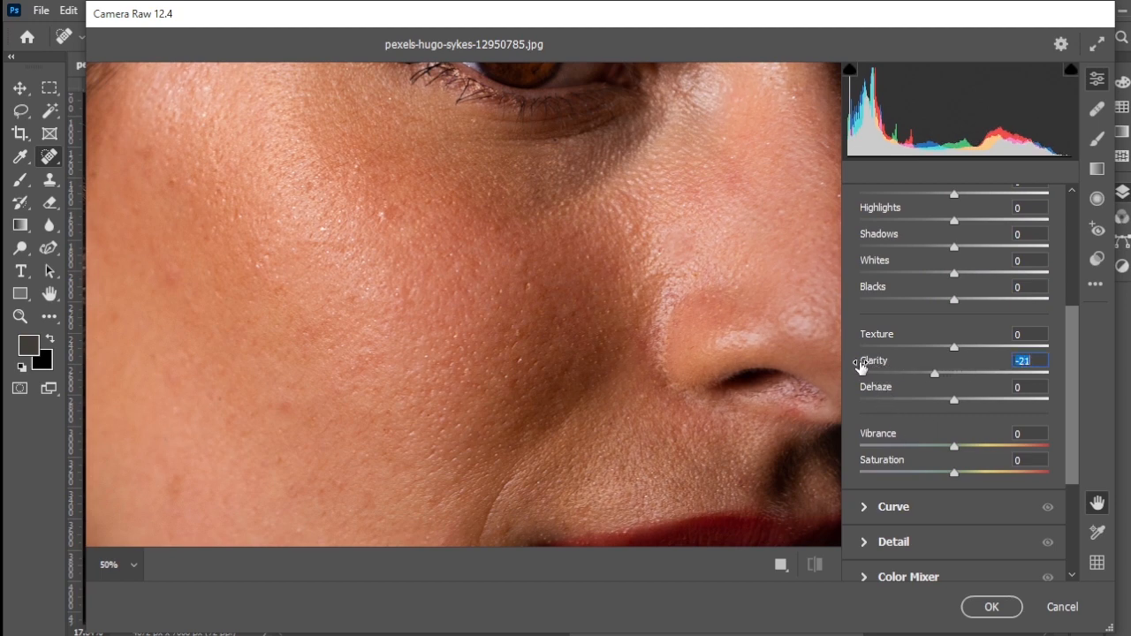
key("Return")
left_click_drag(871, 367, 867, 368)
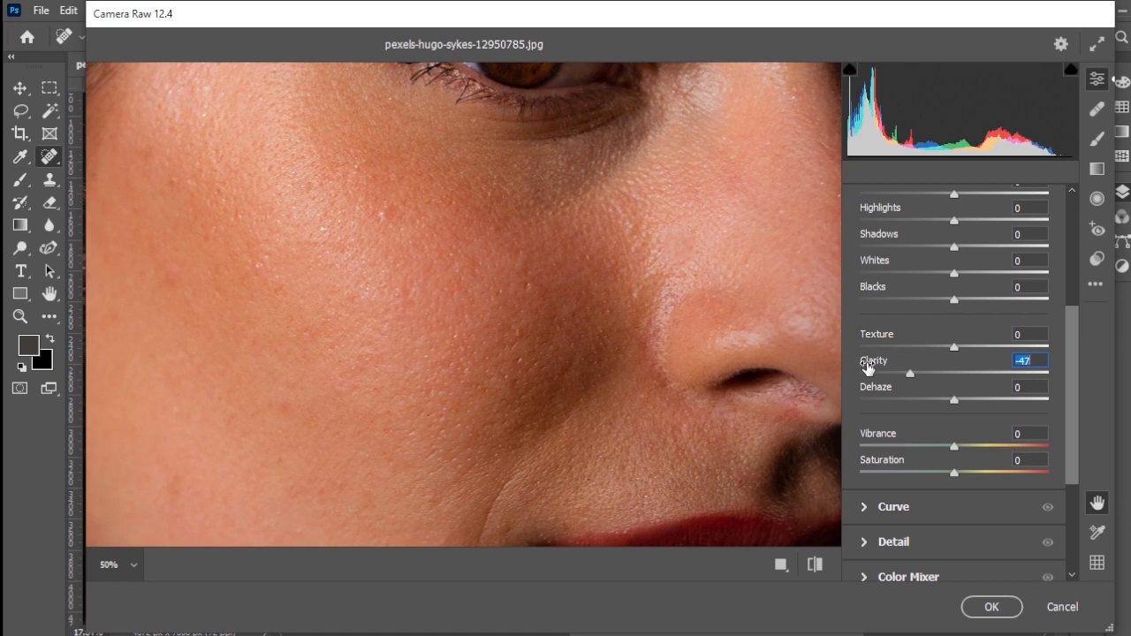
left_click(997, 601)
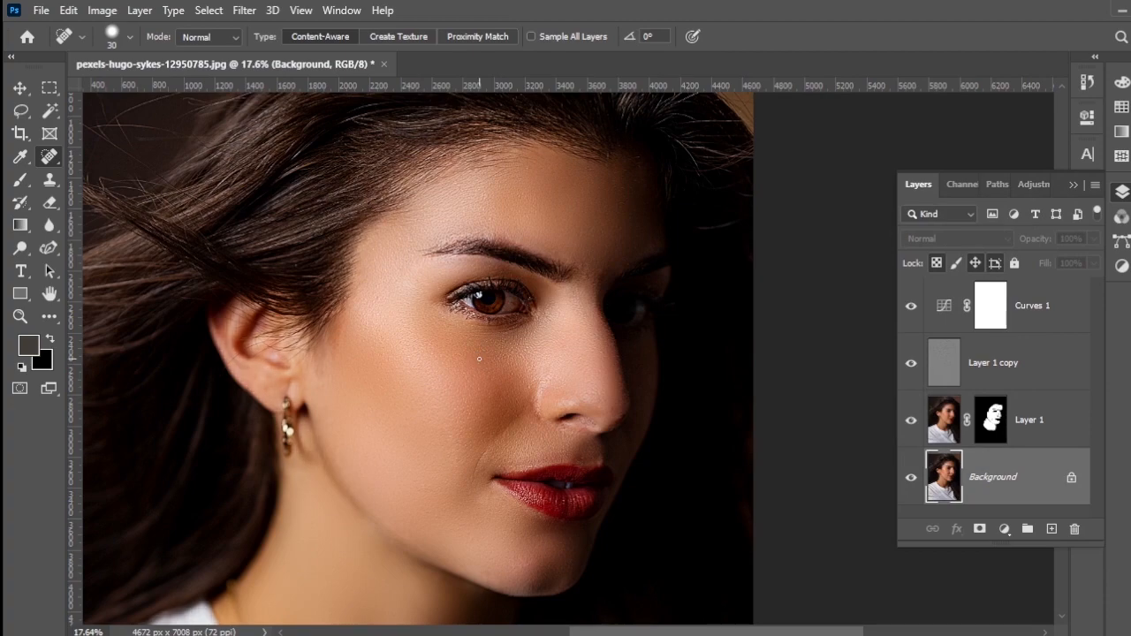
Step: Reshape the RGB curve of Curves 1 with an added highlight point that lifts the bright tones and a shadow point
scroll(417, 360, "up", 3)
scroll(416, 356, "up", 3)
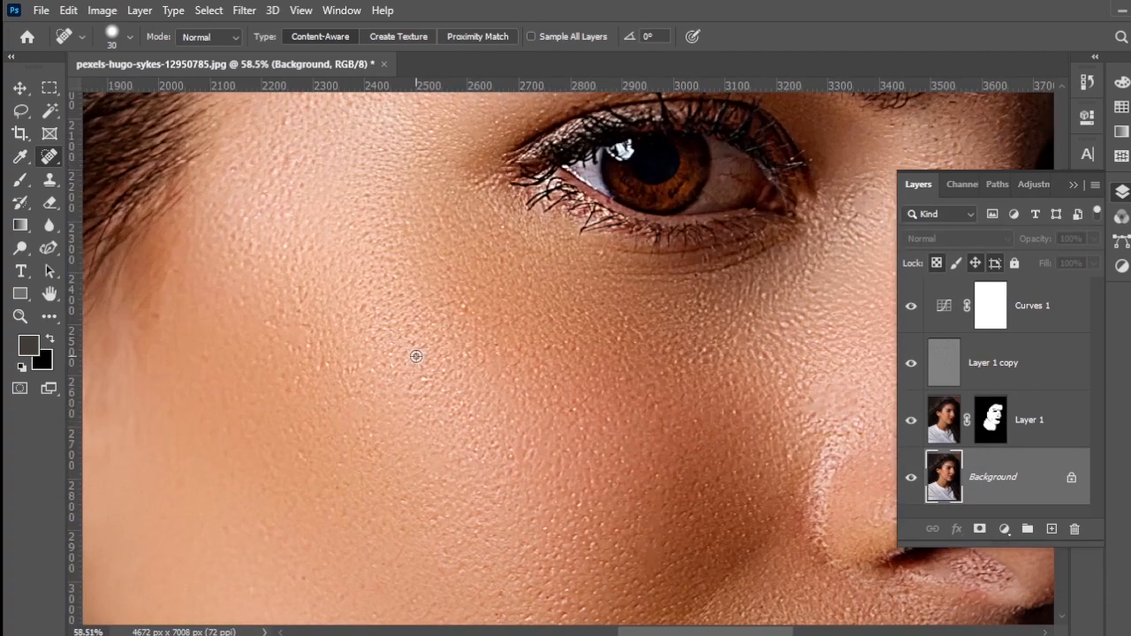
left_click_drag(614, 366, 384, 315)
left_click_drag(434, 271, 454, 151)
left_click_drag(505, 292, 456, 381)
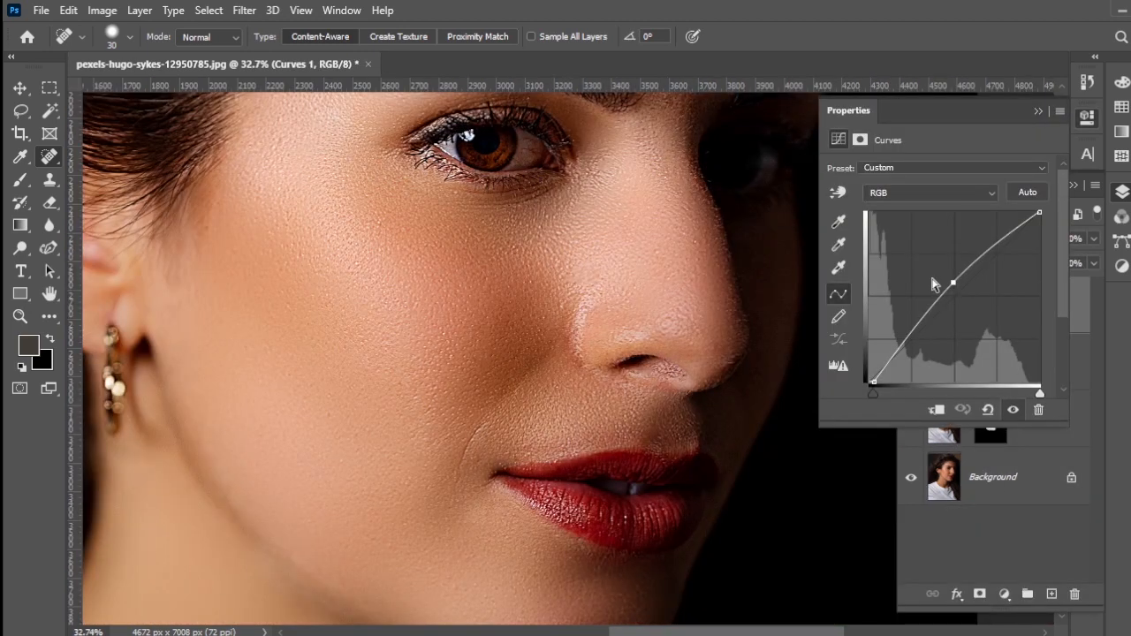
left_click_drag(1003, 239, 1000, 239)
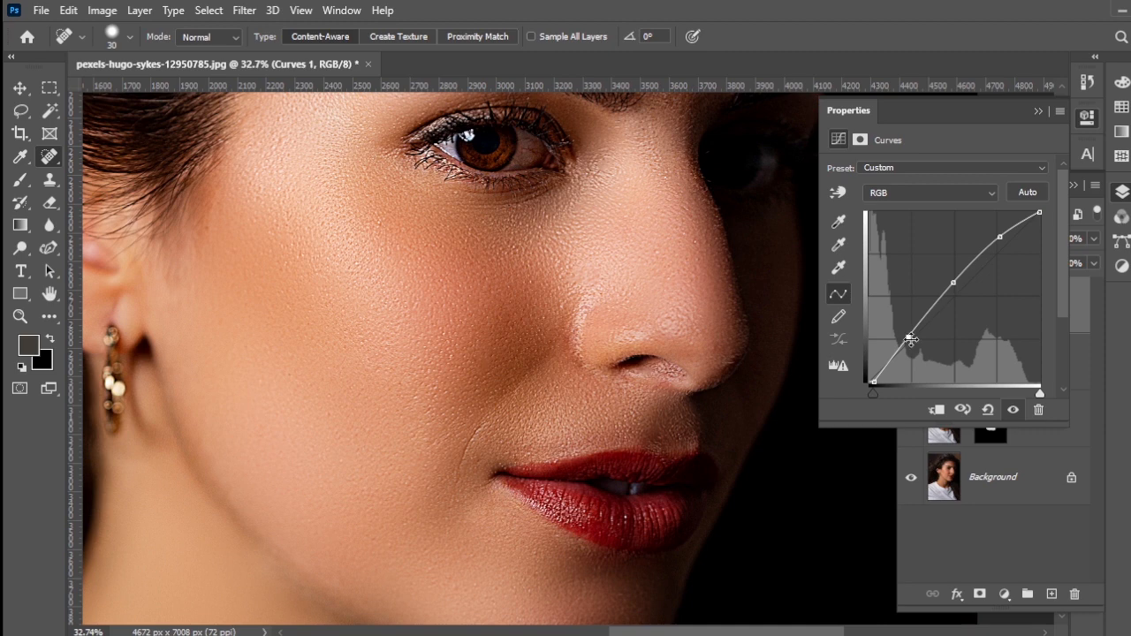
left_click(1039, 111)
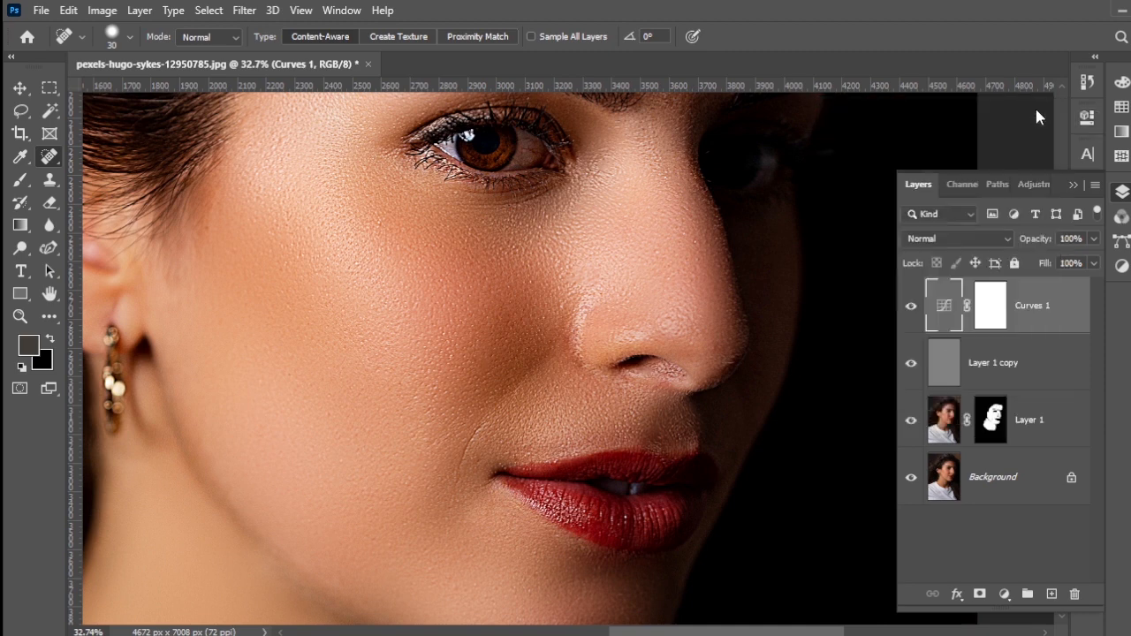
Step: Compare the portrait with and without Curves 1 and review the whole retouched face
left_click(912, 309)
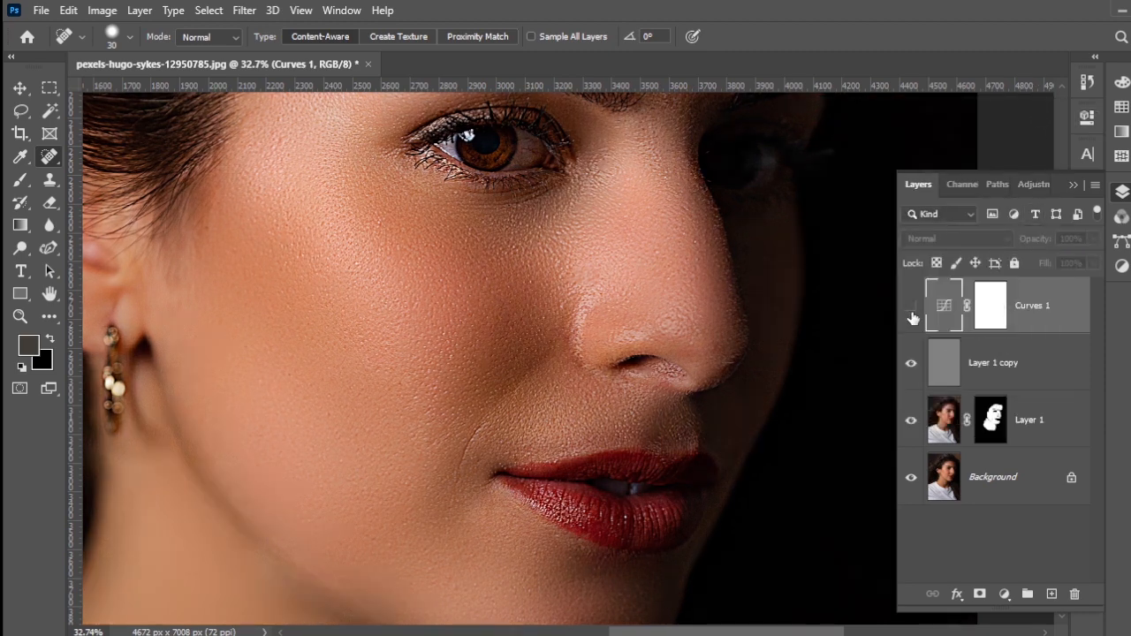
left_click(911, 309)
scroll(814, 427, "down", 6, "alt")
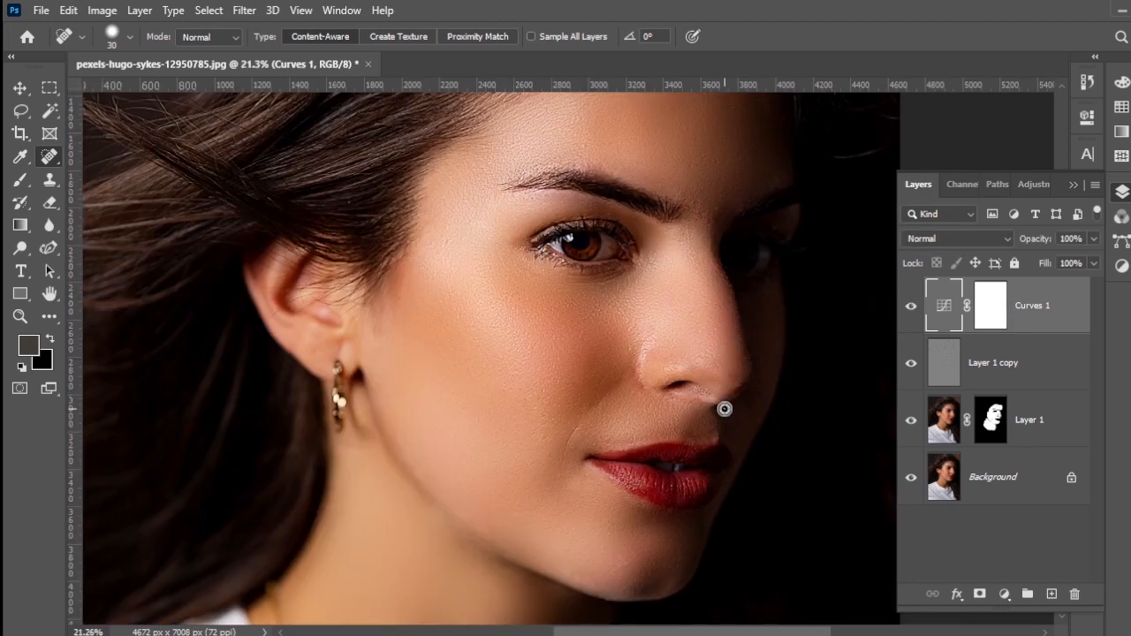
mouse_move(685, 483)
left_mouse_down()
mouse_move(536, 372)
mouse_move(592, 413)
left_mouse_up()
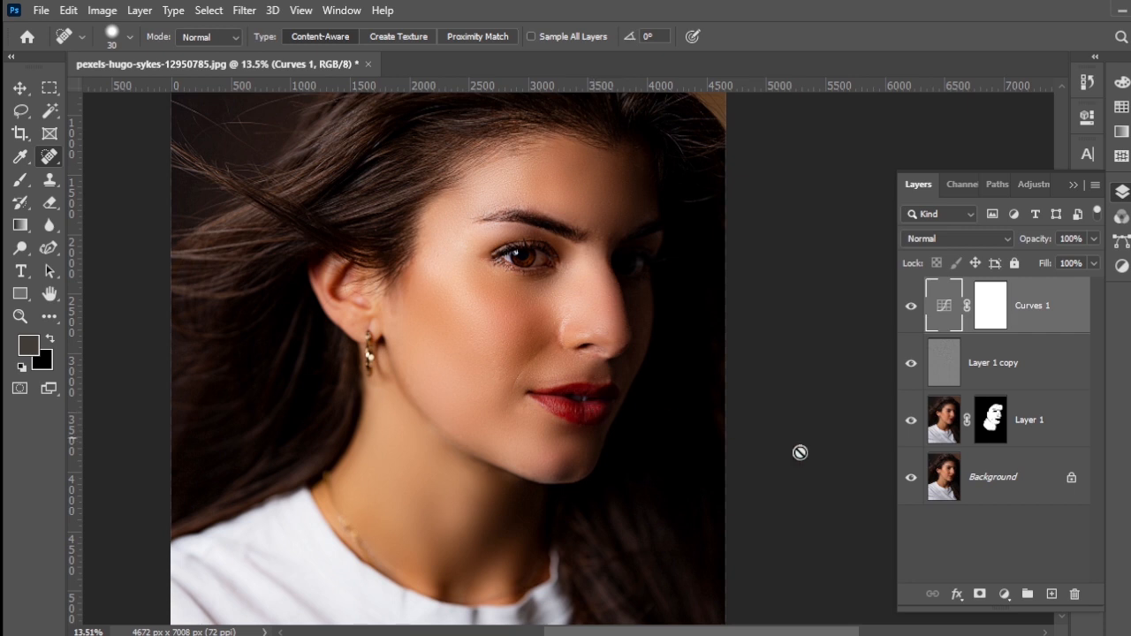
Step: Add a Gradient Map adjustment above Curves 1 and reverse its gradient
left_click(1005, 594)
left_click(1034, 573)
left_click(831, 210)
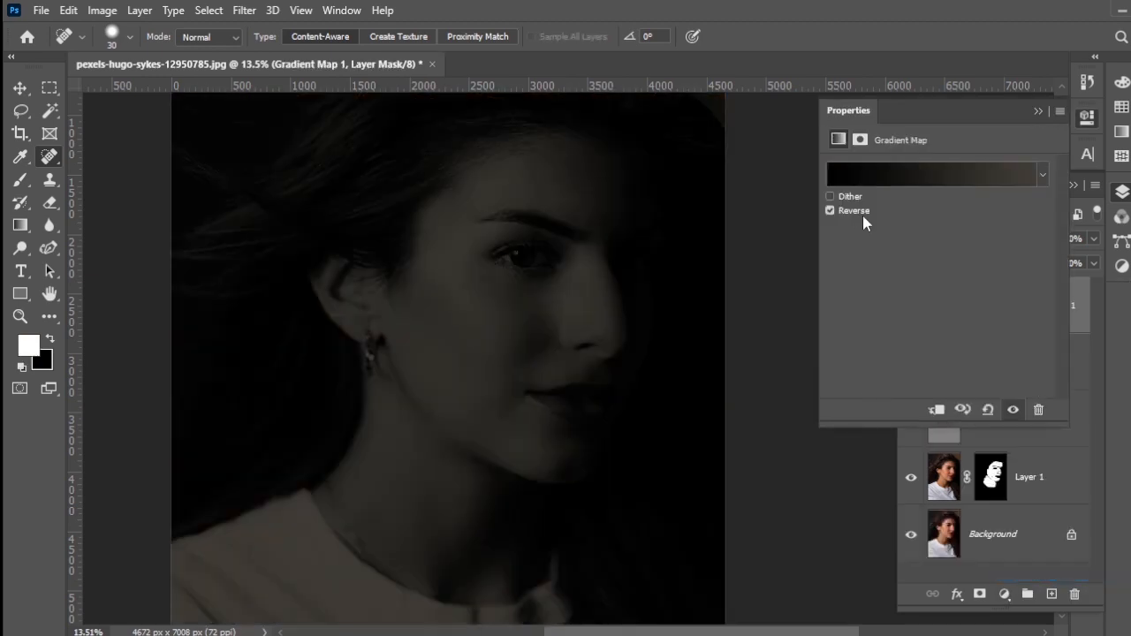
Step: Change the white colour stop of Gradient Map 1's gradient to pink #ff7f7f and accept the edited gradient
left_click(906, 184)
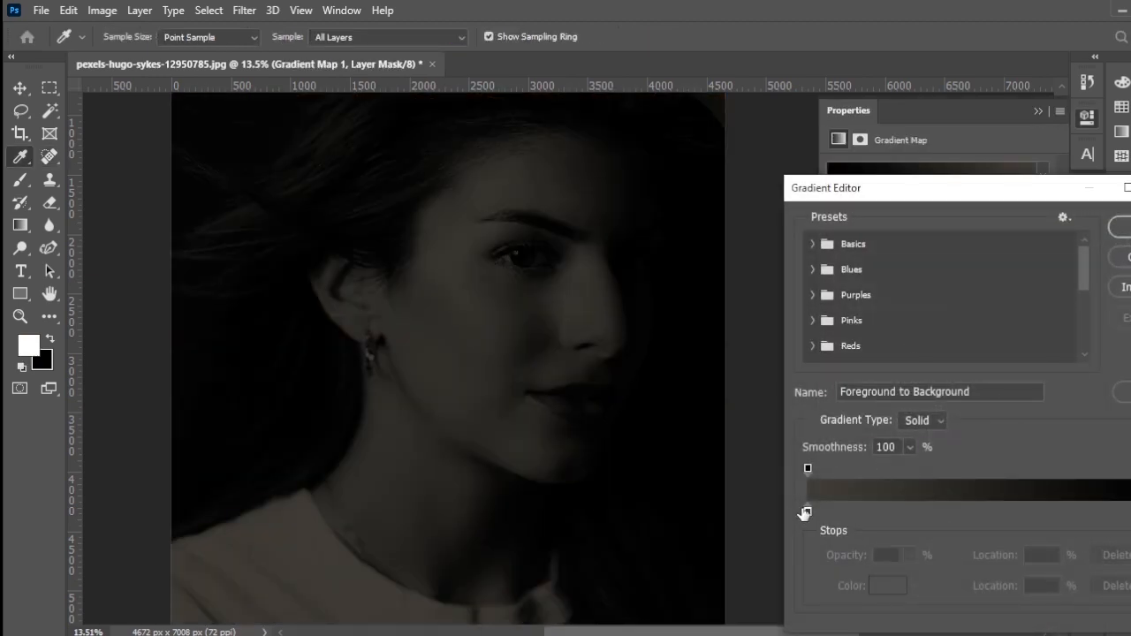
left_click(807, 511)
left_click(883, 585)
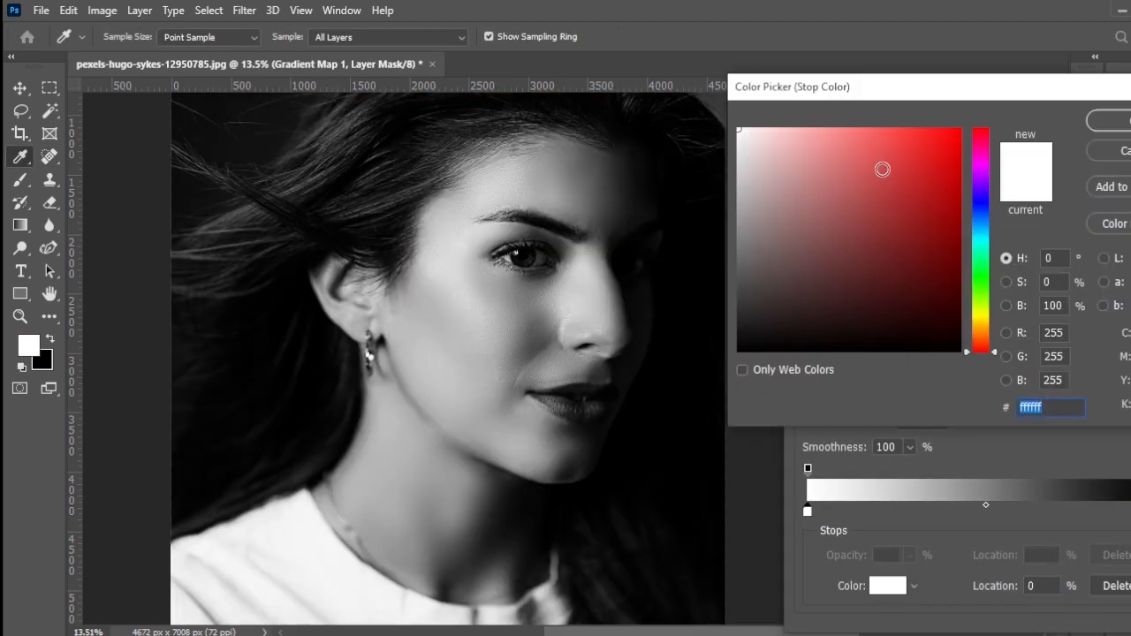
left_click_drag(882, 169, 849, 124)
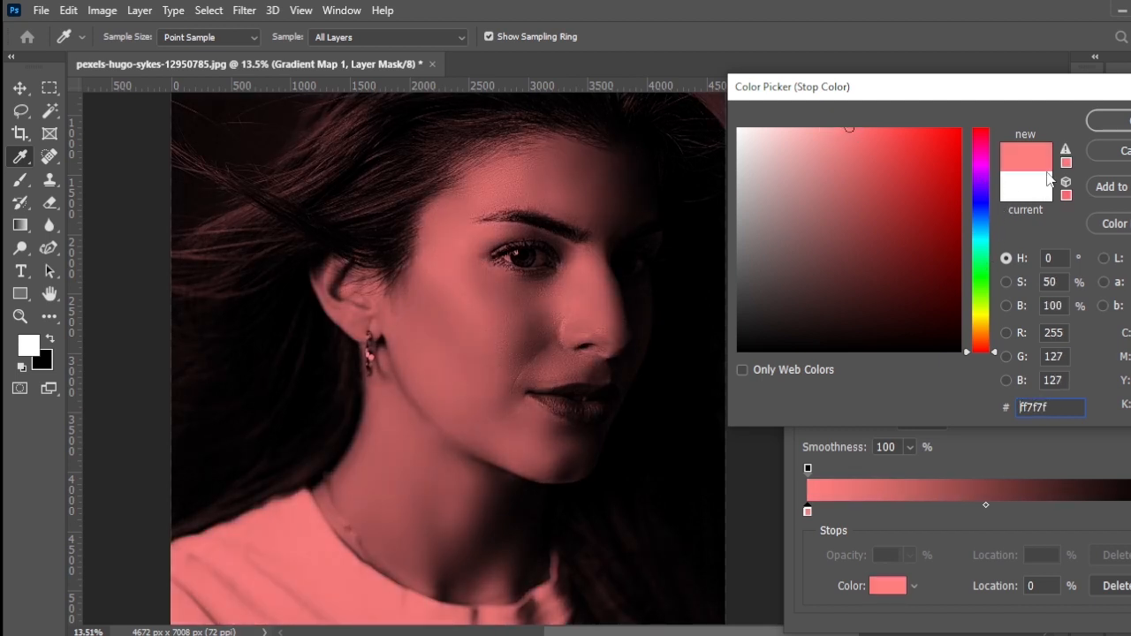
key("Return")
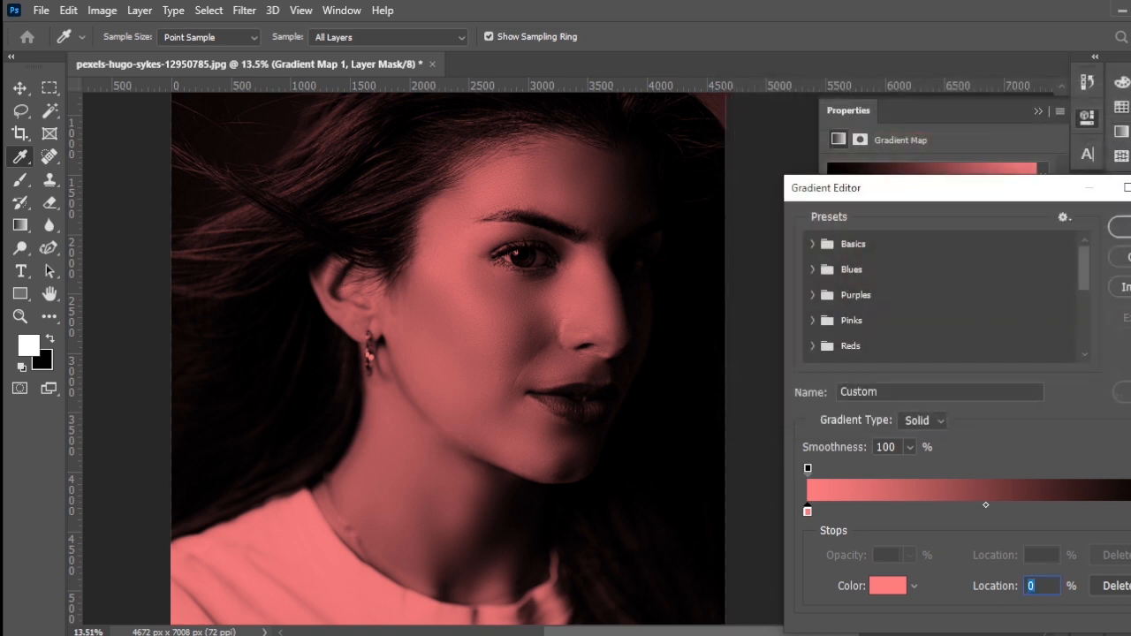
left_click(1130, 512)
key("Return")
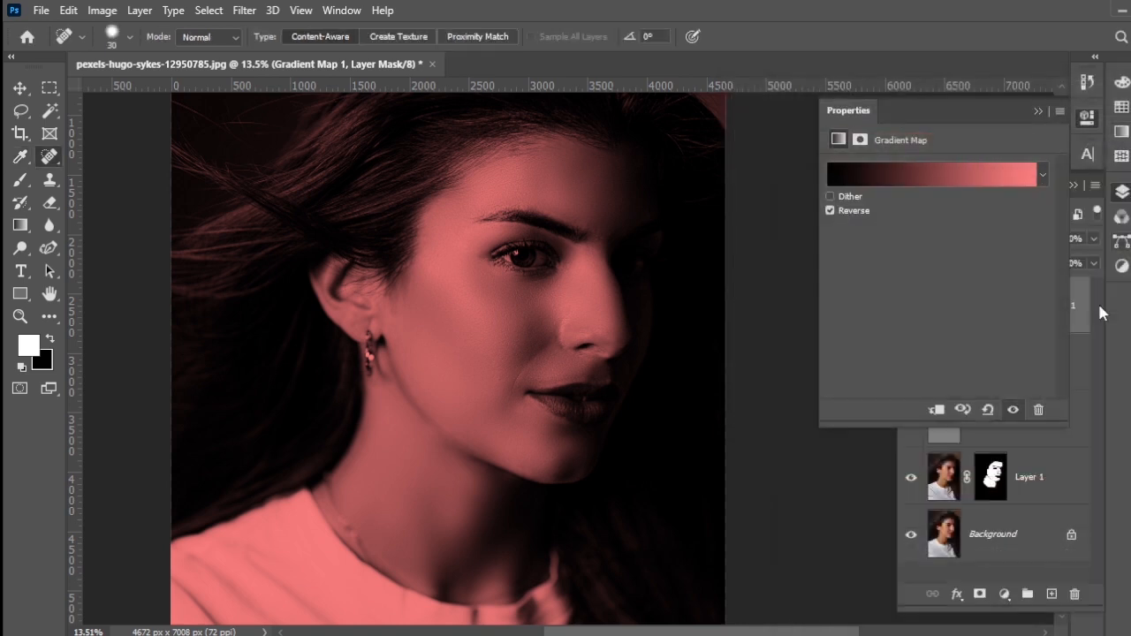
Step: Blend Gradient Map 1 in Soft Light mode and reduce its opacity to 25%
left_click(1038, 111)
left_click(937, 240)
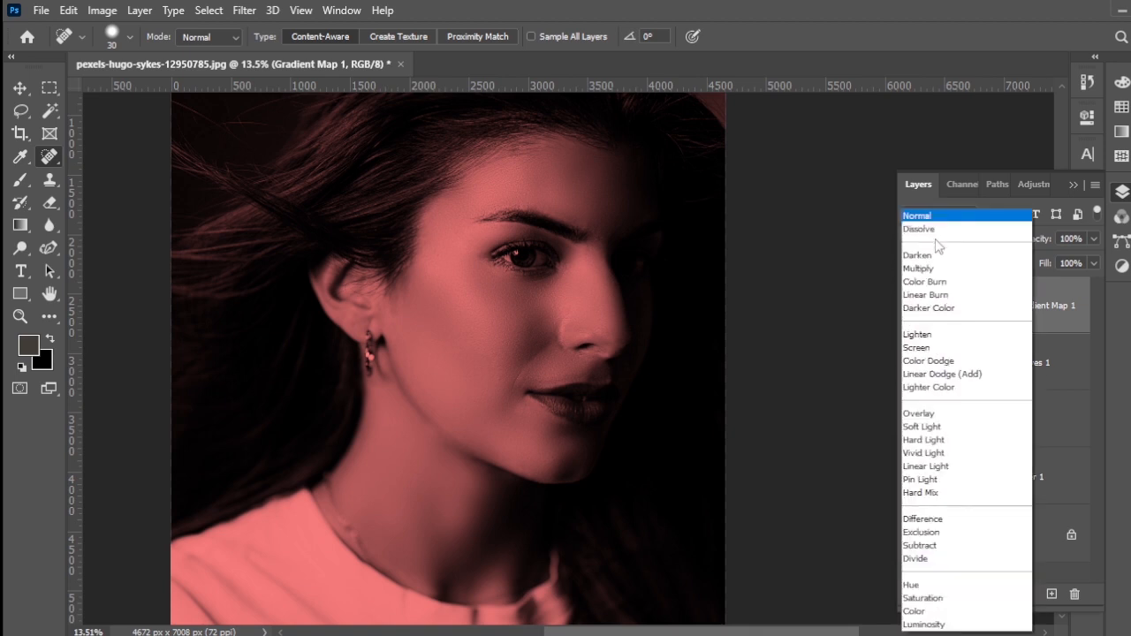
left_click(926, 429)
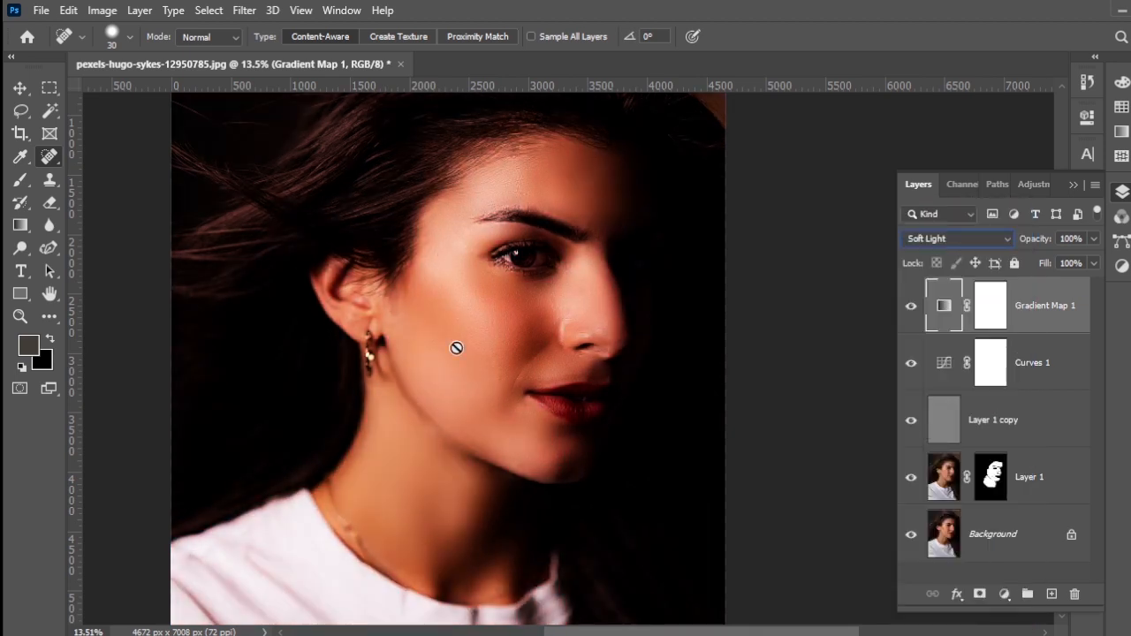
left_click(746, 343)
left_click(584, 249)
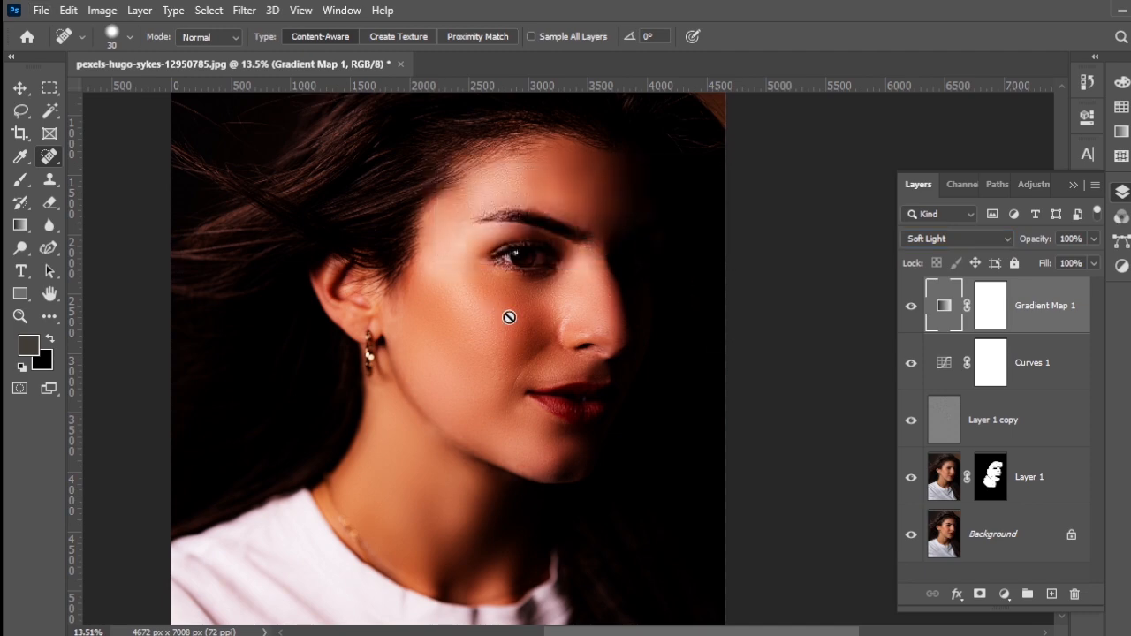
scroll(509, 317, "up", 5)
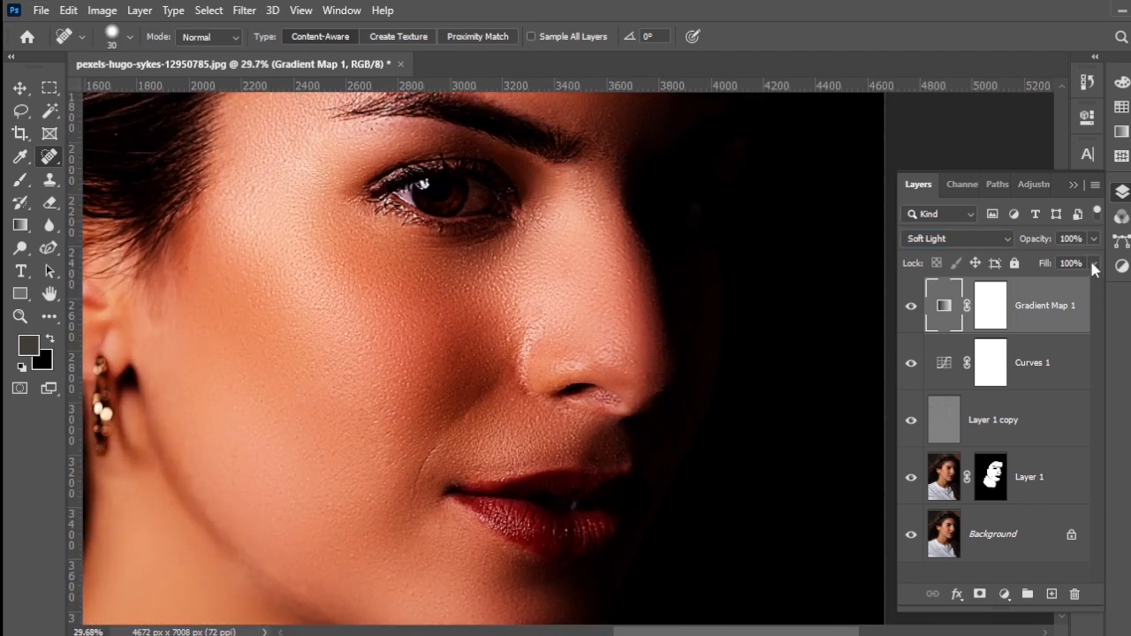
left_click(1094, 238)
left_click_drag(1094, 259, 1032, 263)
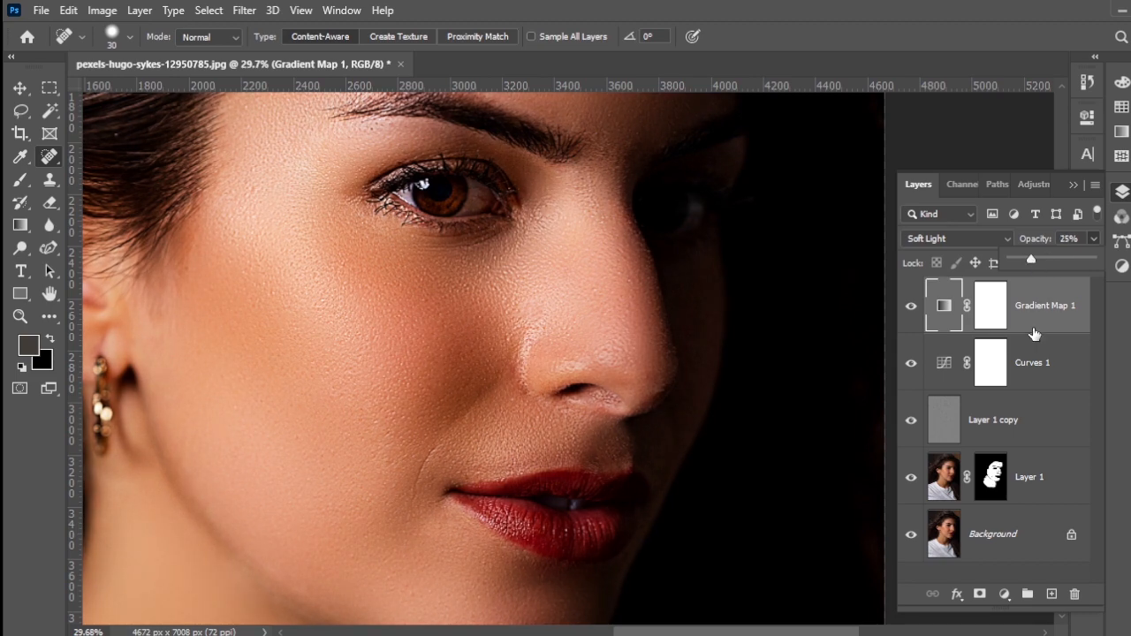
Step: Restrict Gradient Map 1 with Blend If on the underlying layer's gray tones, moving the highlight and shadow limits inward, and apply the layer style
left_click(1071, 319)
right_click(1061, 334)
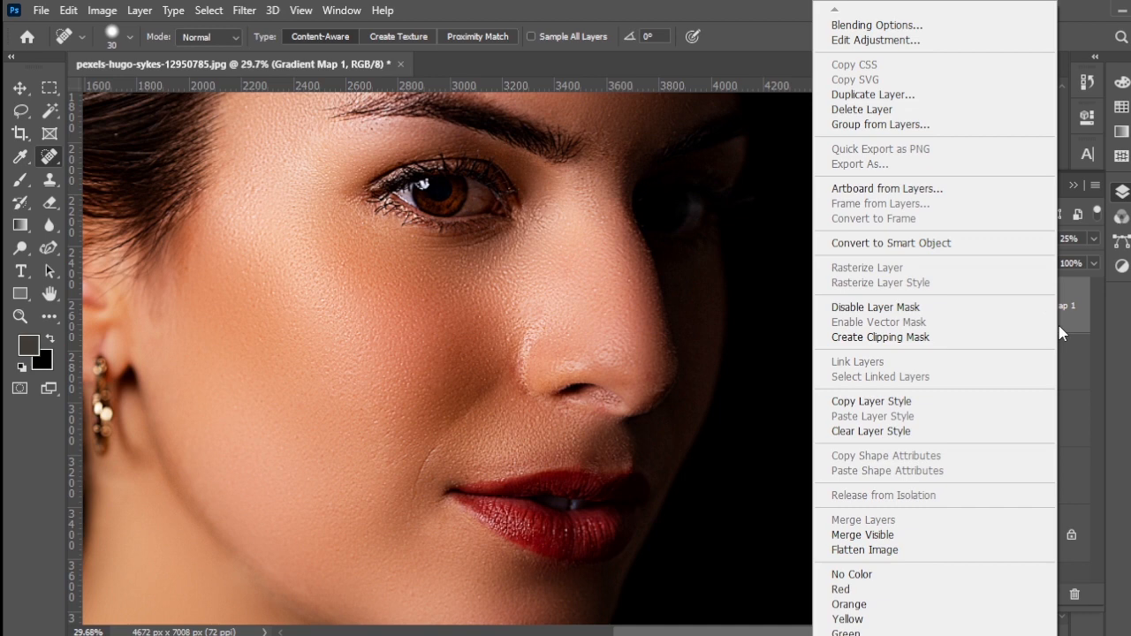
left_click(875, 27)
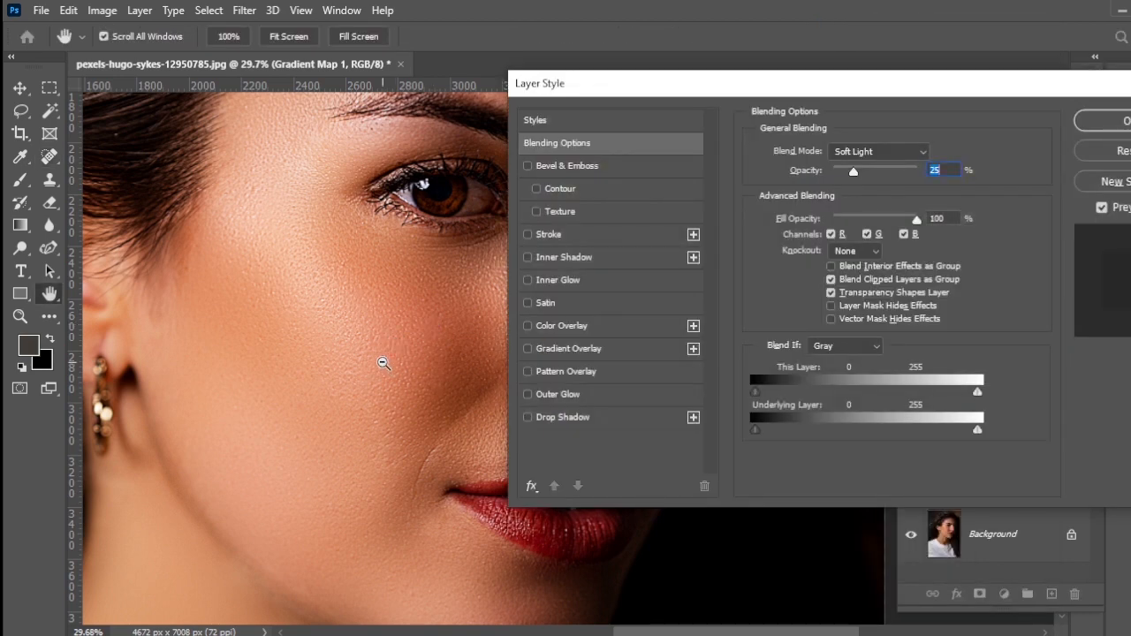
left_click(382, 362, "alt")
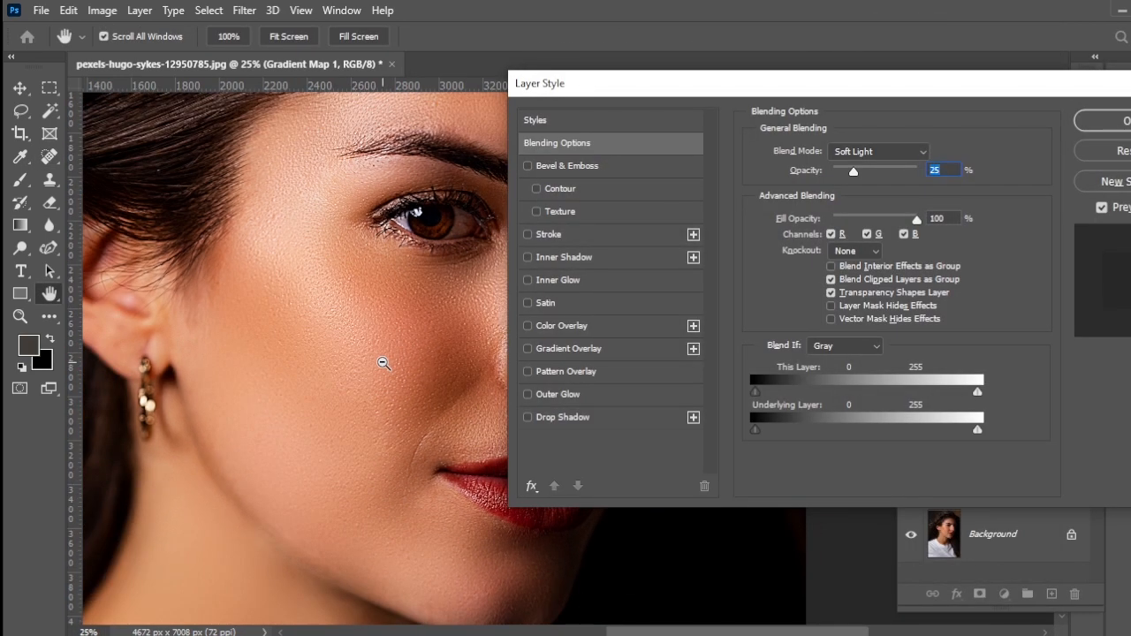
left_click(383, 362, "alt")
left_click_drag(799, 89, 853, 184)
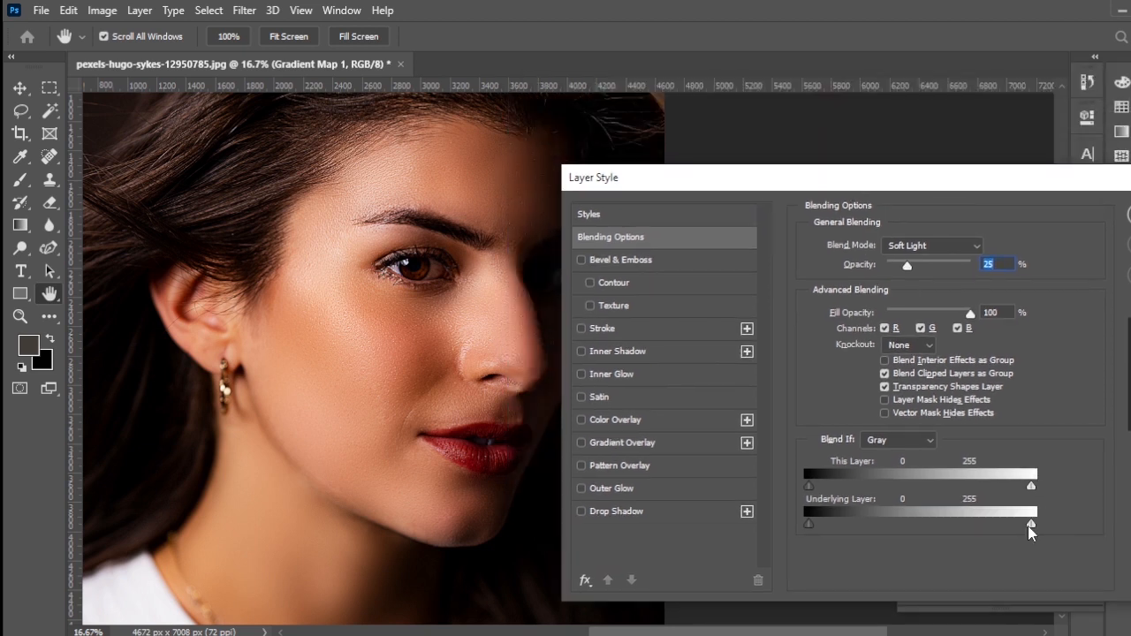
left_click_drag(1029, 525, 952, 531)
left_click_drag(810, 525, 839, 526)
left_click_drag(952, 521, 940, 528)
left_click_drag(1011, 524, 1008, 528)
left_click(1130, 214)
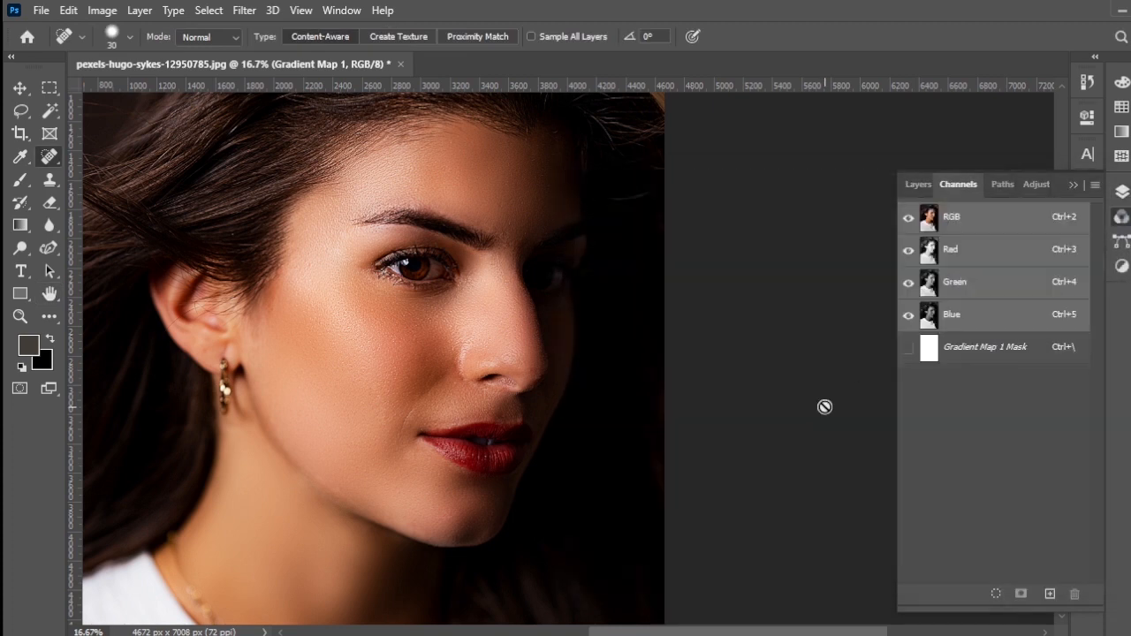
Step: Compare the finished retouch with the Background layer alone, reviewing the face up close and as a whole
left_click(919, 184)
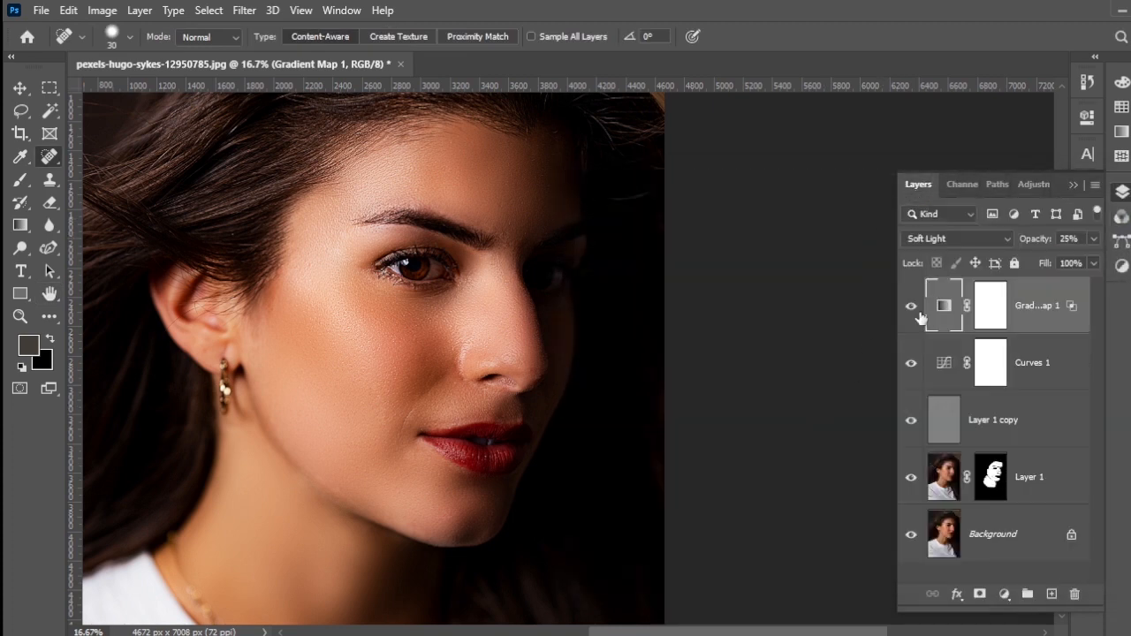
left_click(911, 540, "alt")
left_click(912, 541, "alt")
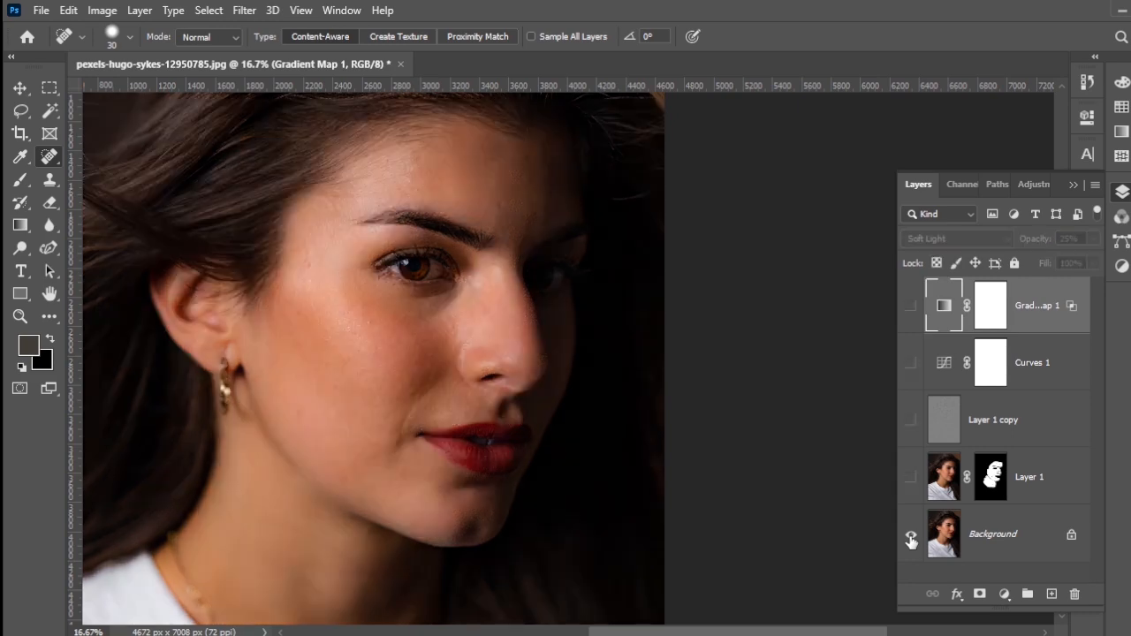
left_click(911, 541, "alt")
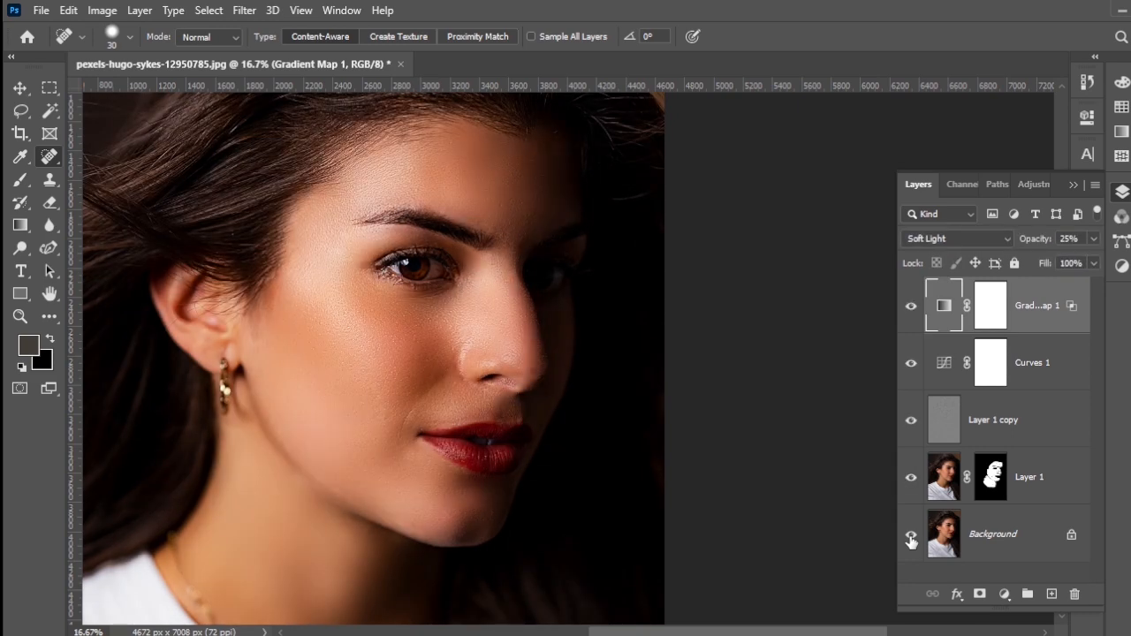
scroll(399, 433, "up", 5)
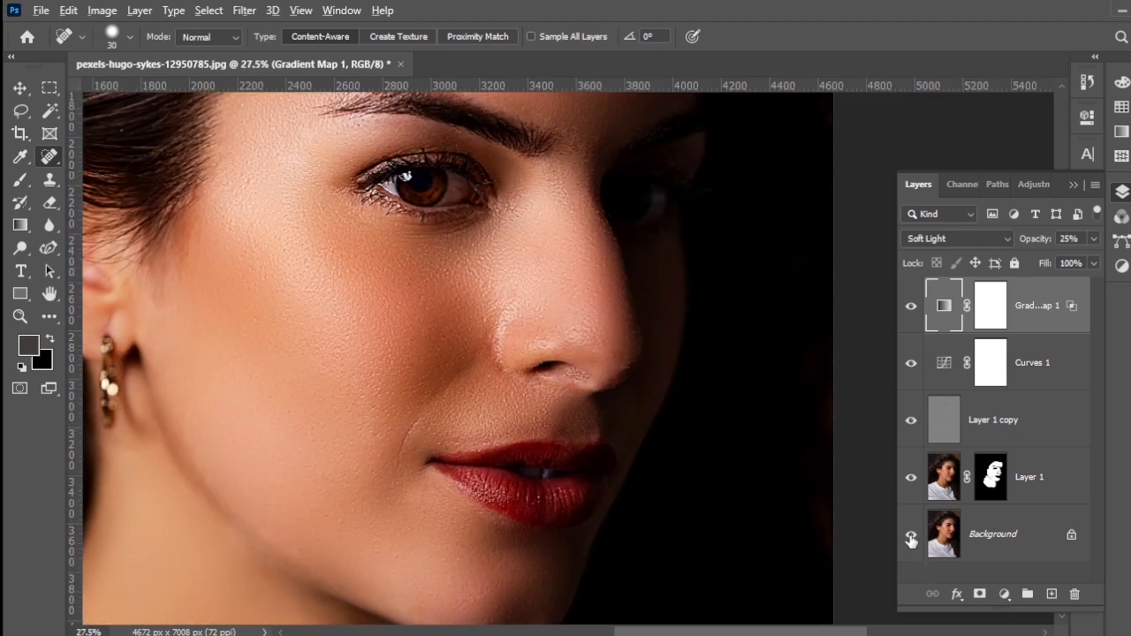
left_click(911, 539, "alt")
left_click(911, 541, "alt")
scroll(665, 521, "down", 4)
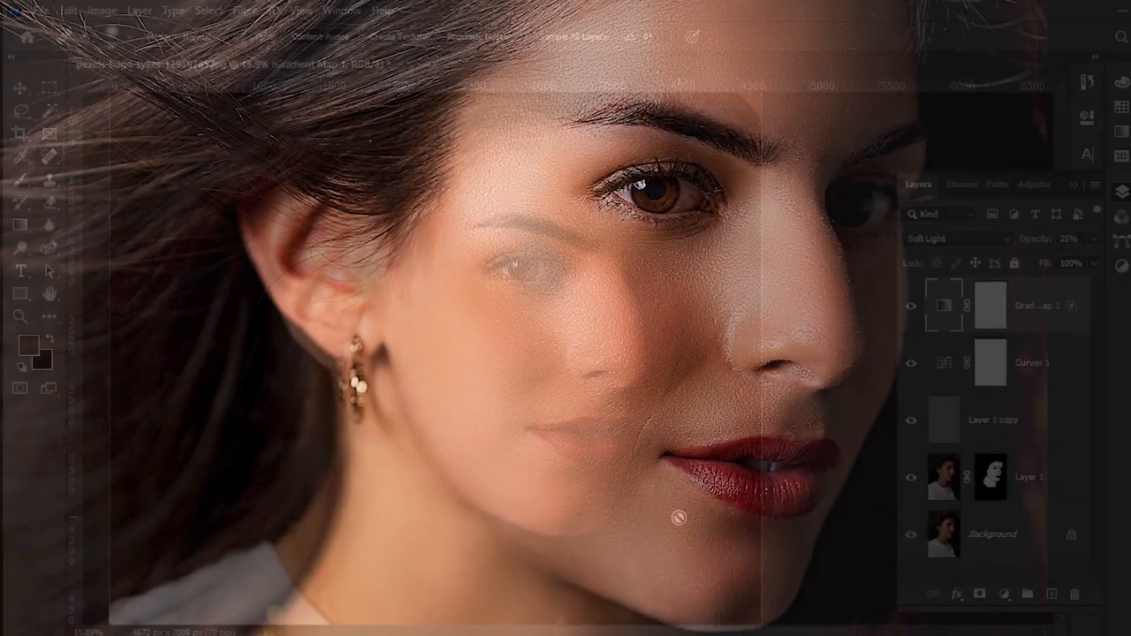